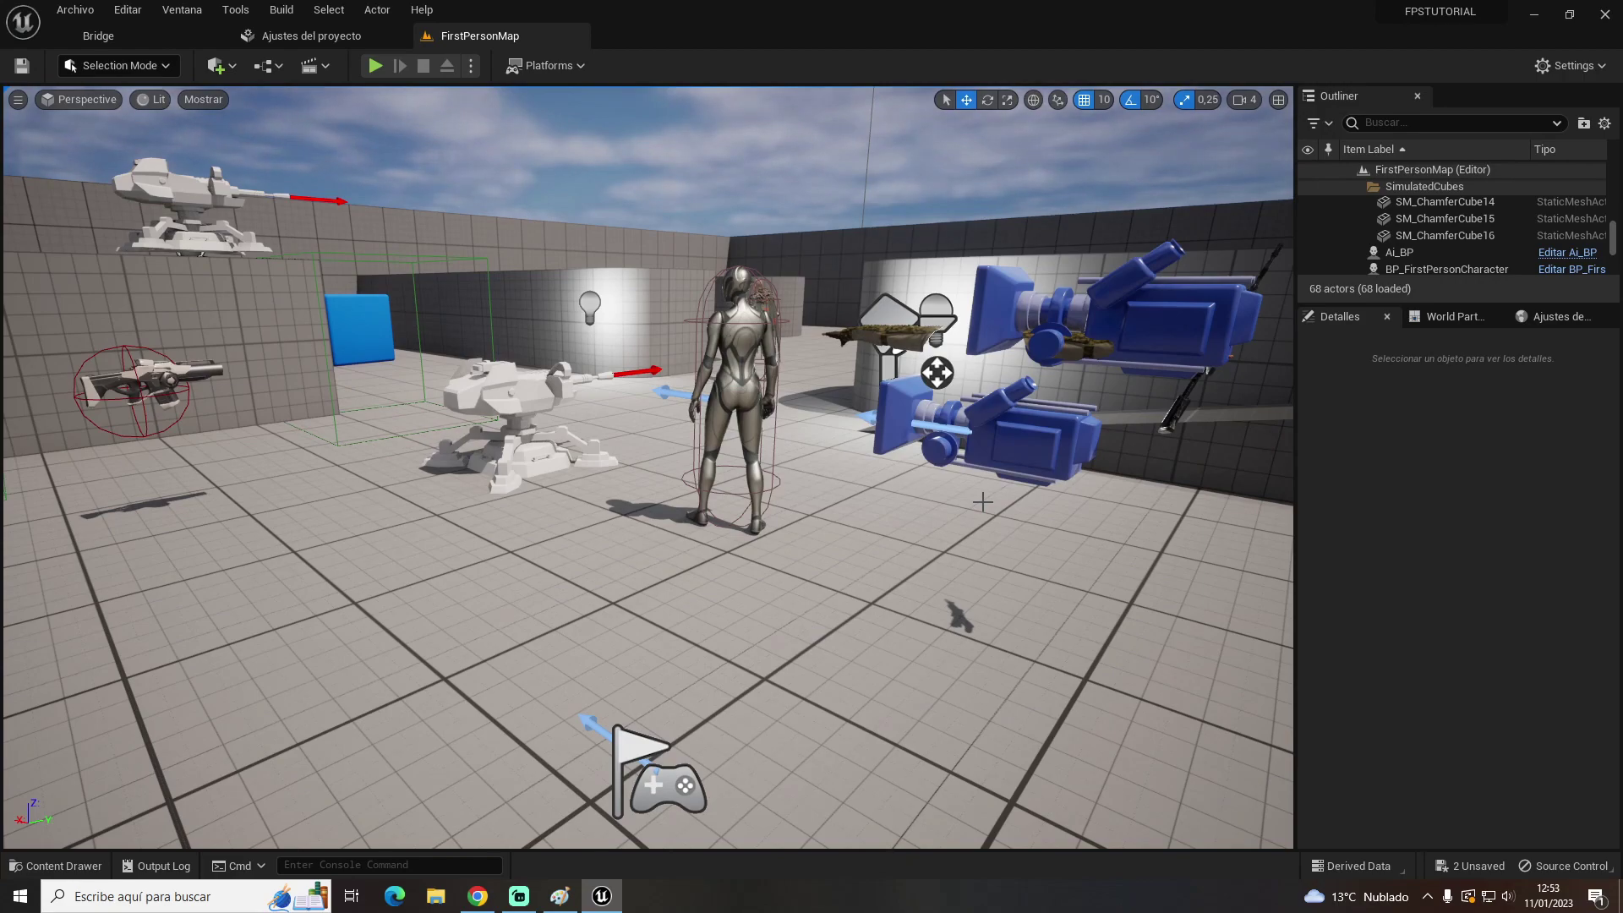
# Check the Ai_BP character, then bring up the new-asset menu in the patrullaje folder
pyautogui.click(776, 340)
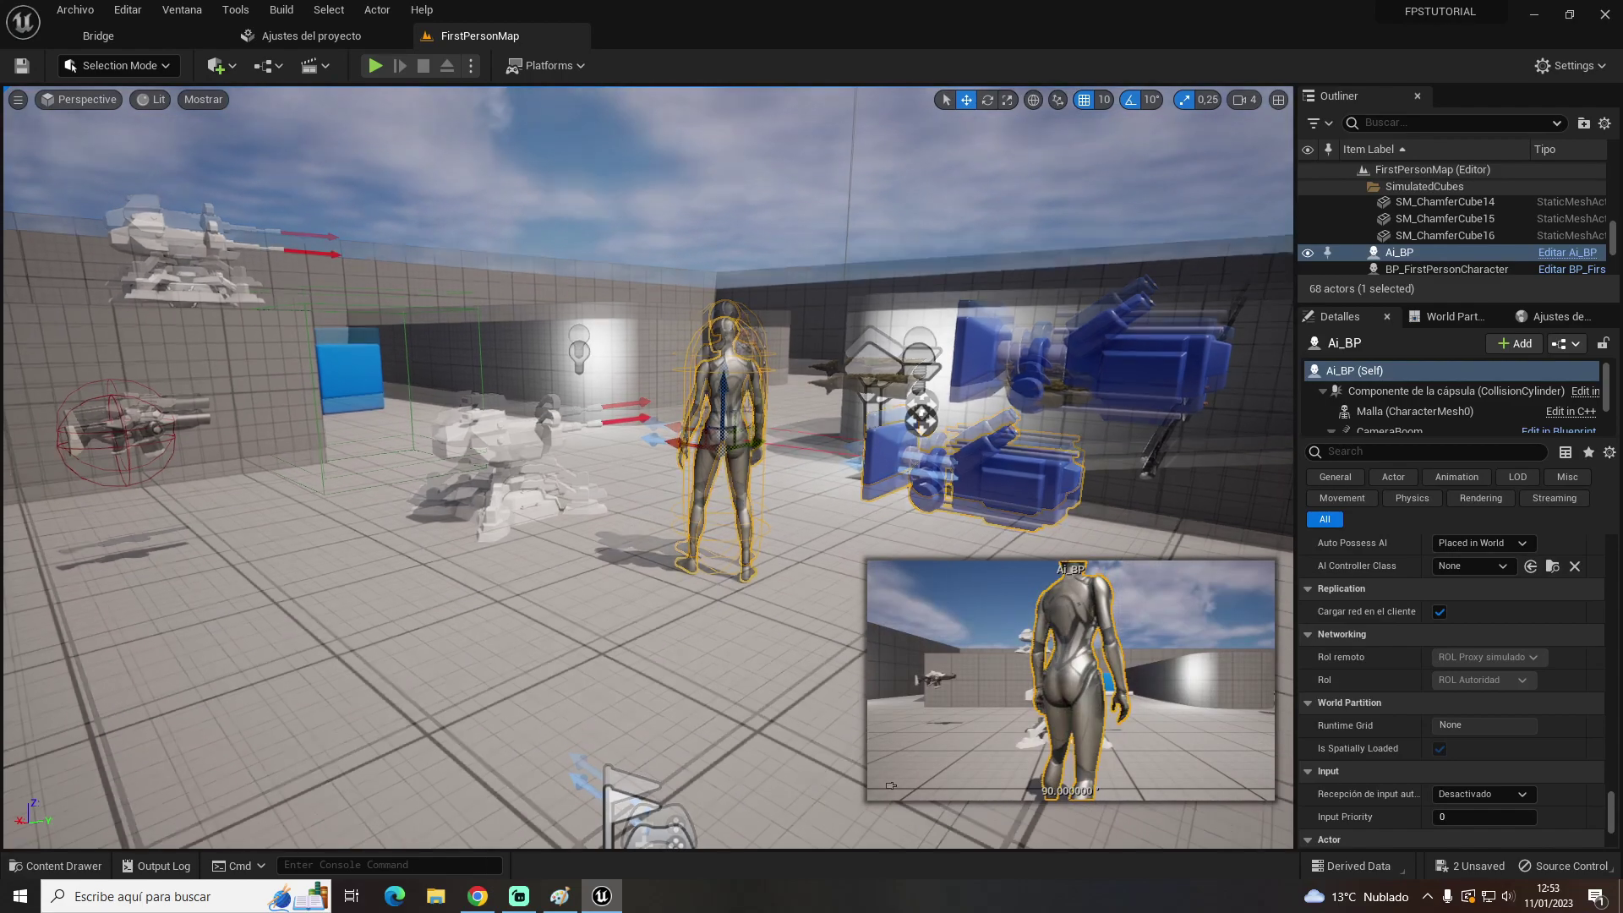
pyautogui.scroll(-2, 891, 786)
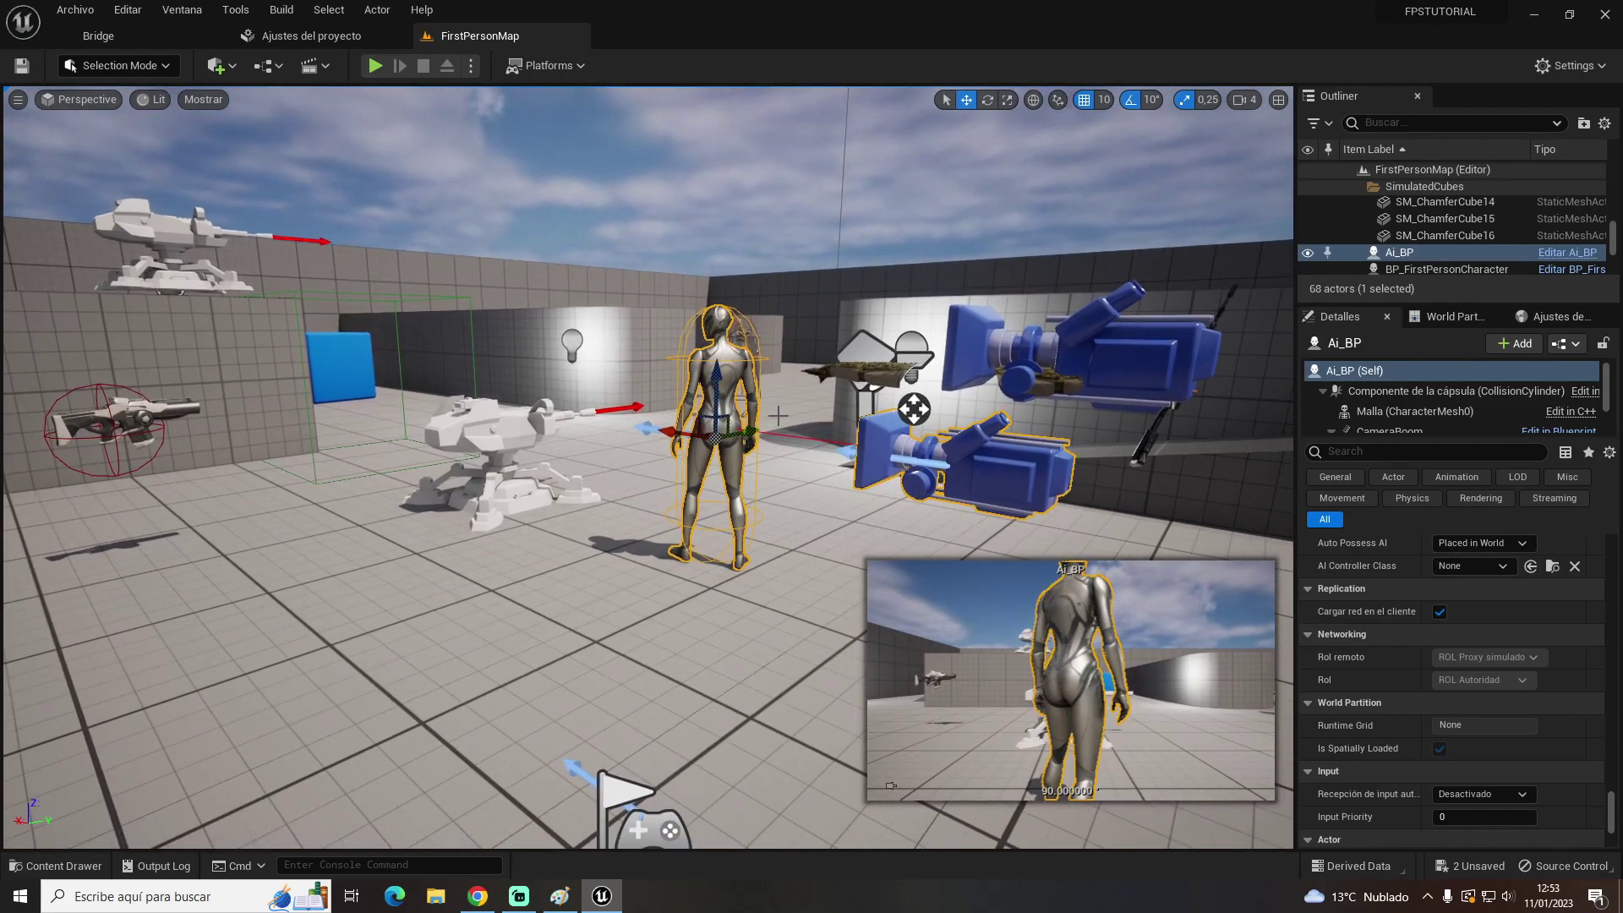
pyautogui.click(943, 651)
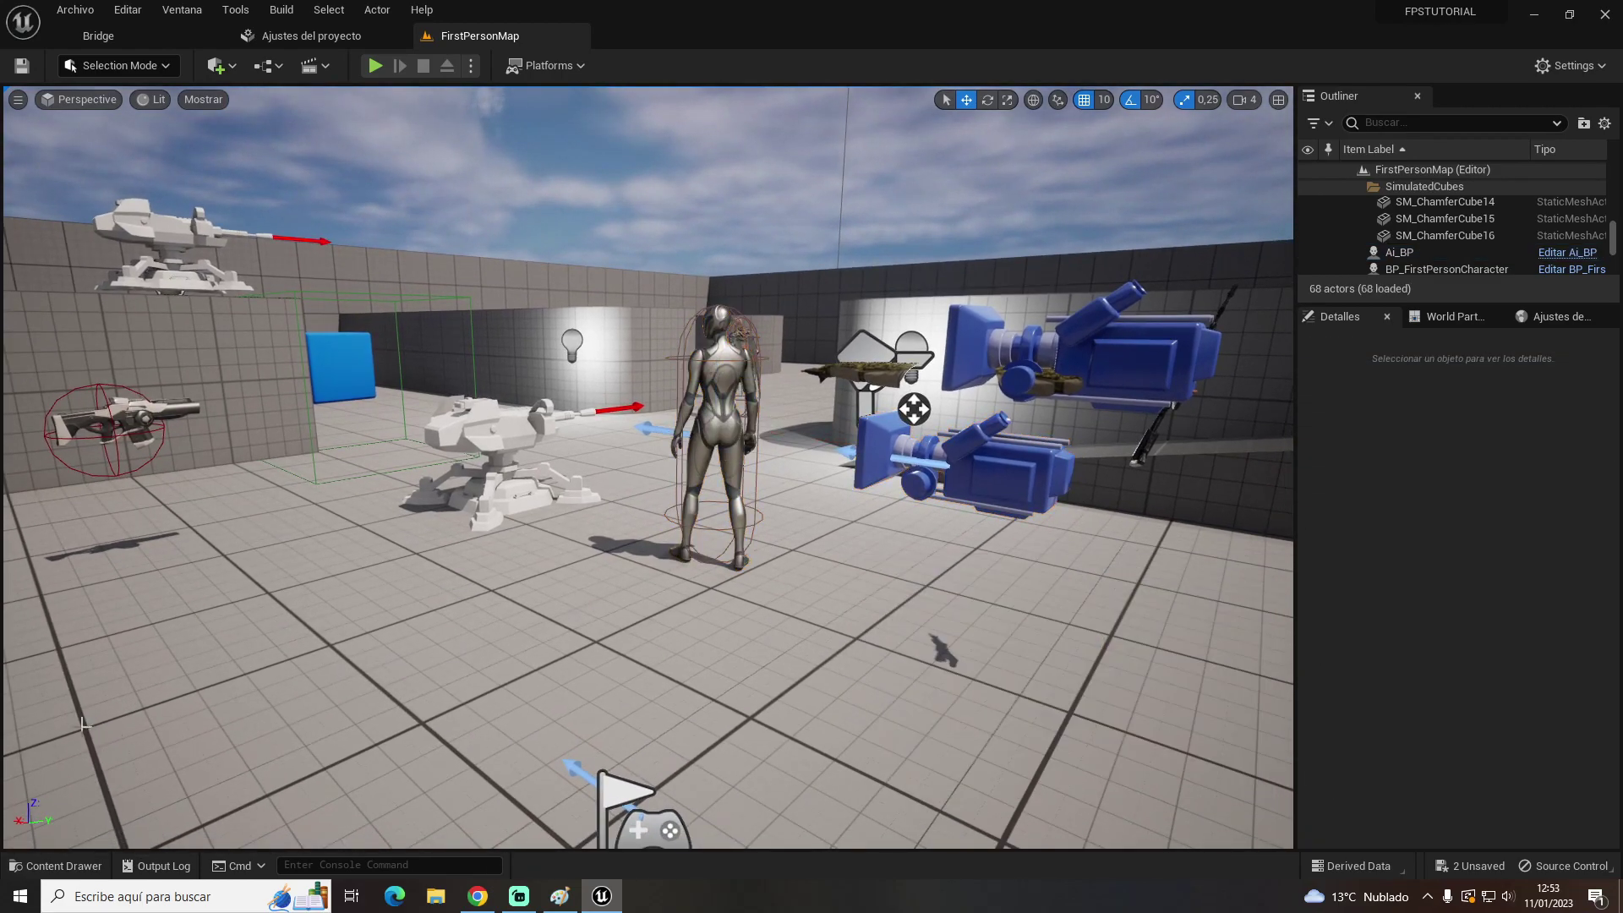
pyautogui.click(63, 866)
pyautogui.rightClick(439, 729)
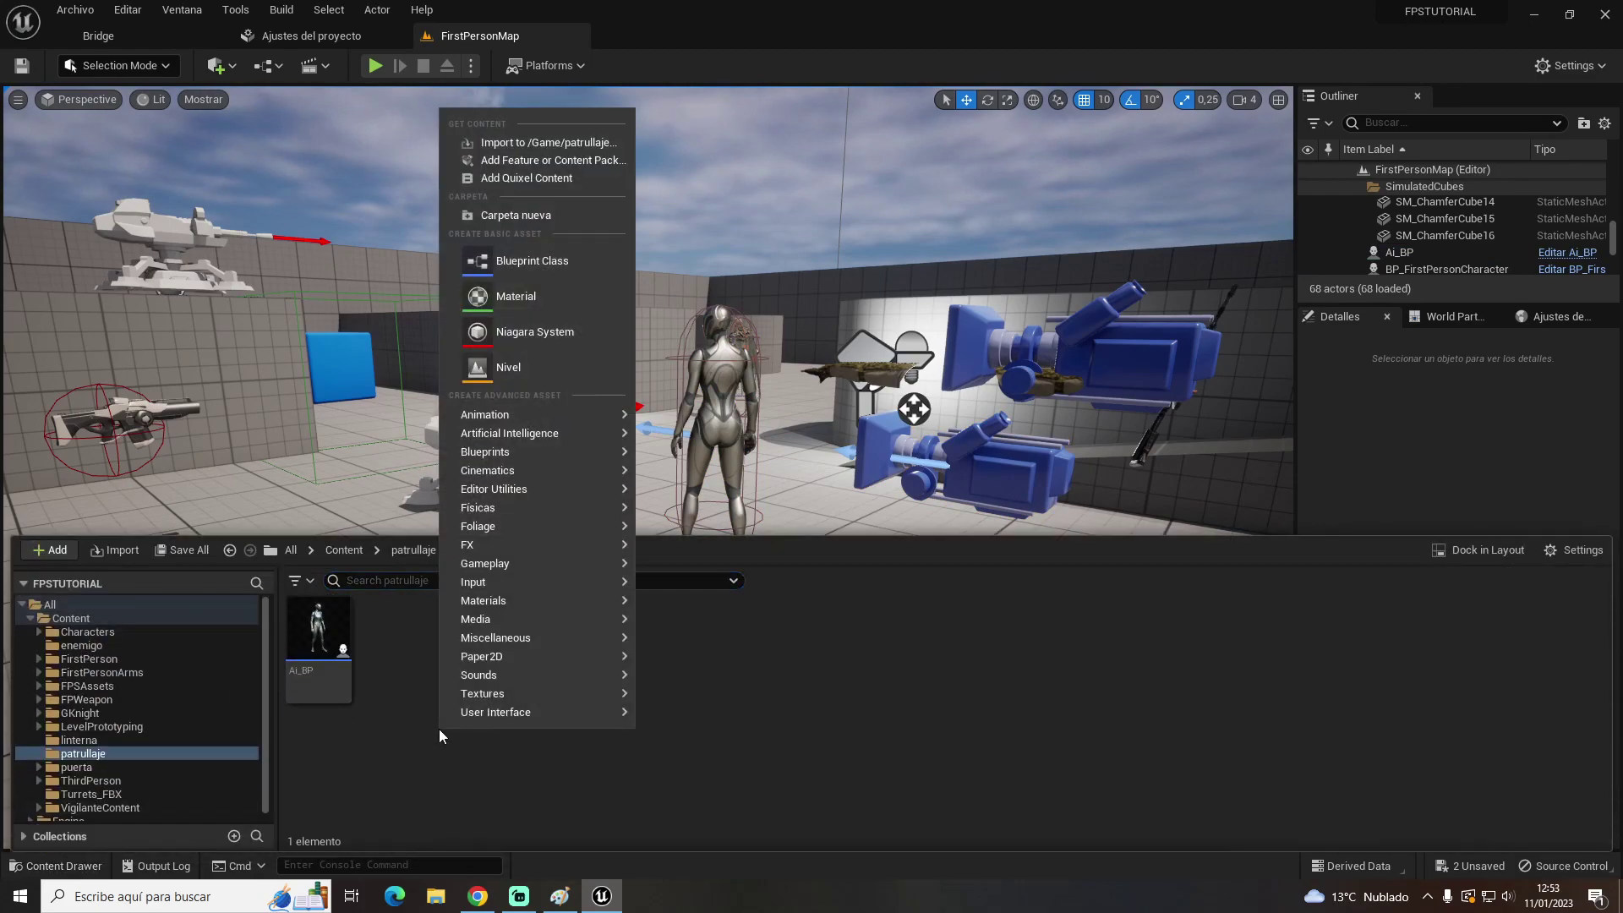
# Create an AIController Blueprint named tutorial_controlador in the patrullaje folder
pyautogui.click(570, 272)
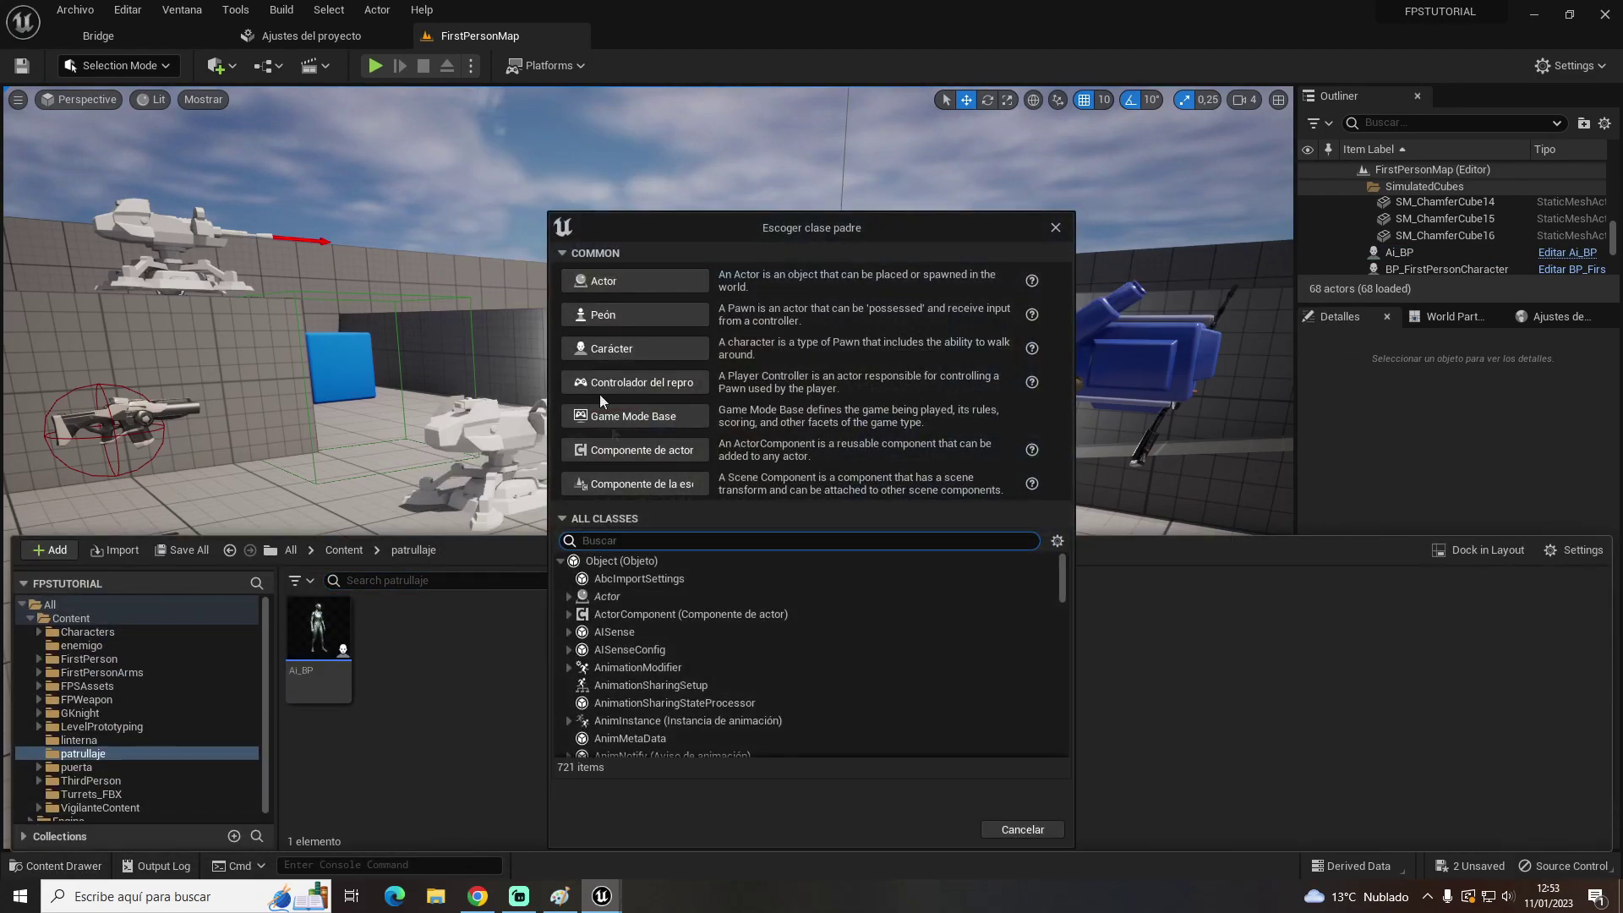
pyautogui.write('ai')
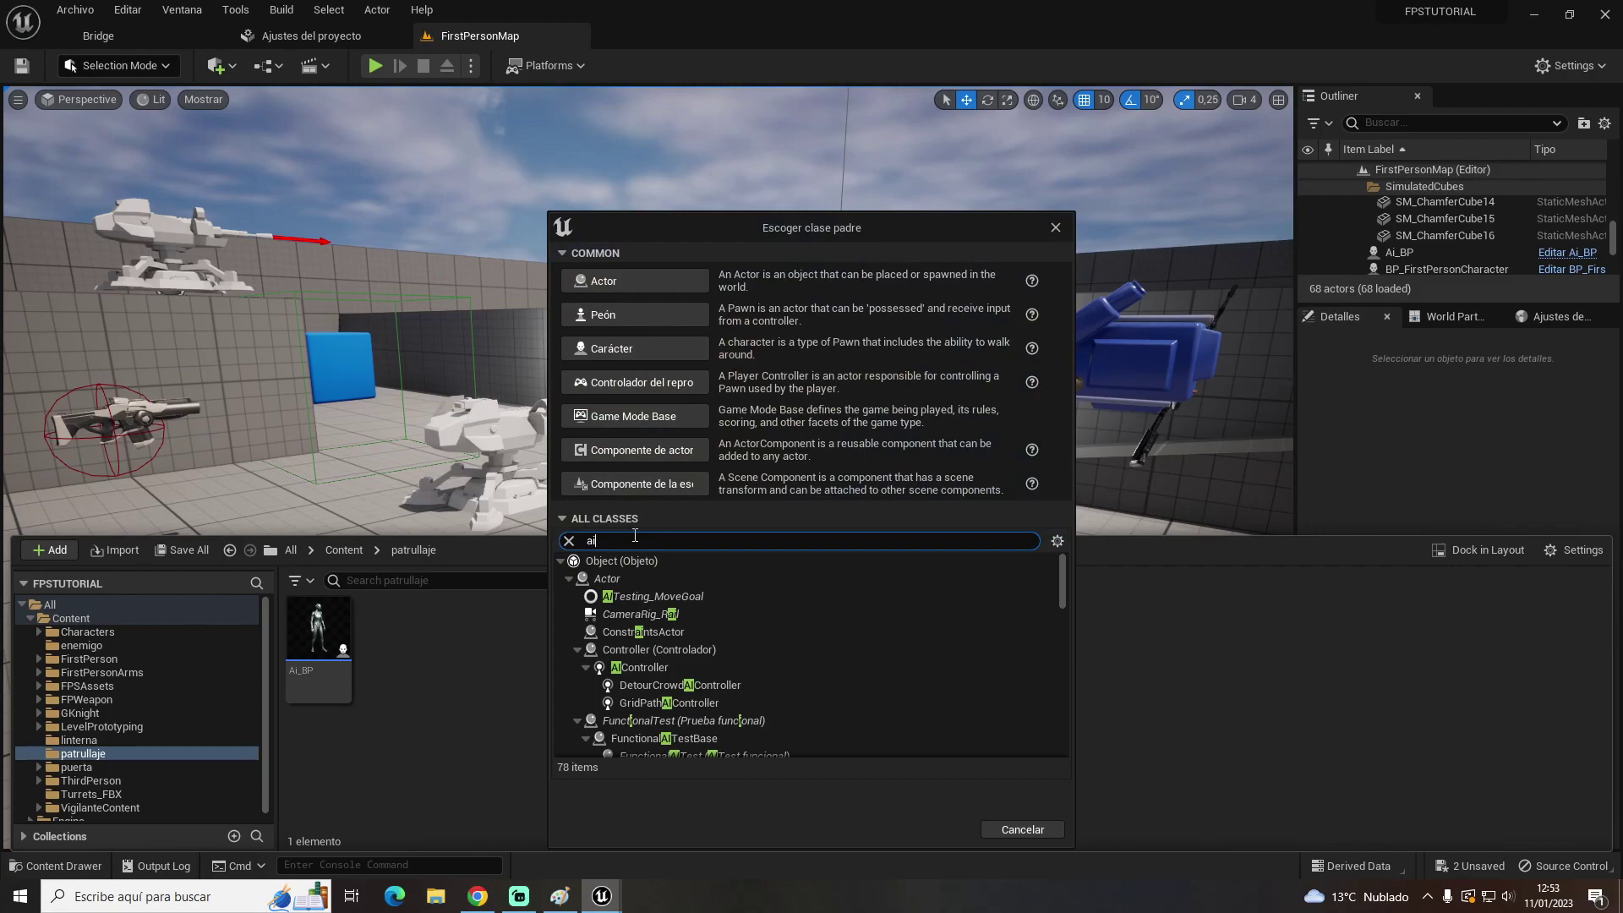
pyautogui.click(634, 667)
pyautogui.click(928, 830)
pyautogui.click(927, 830)
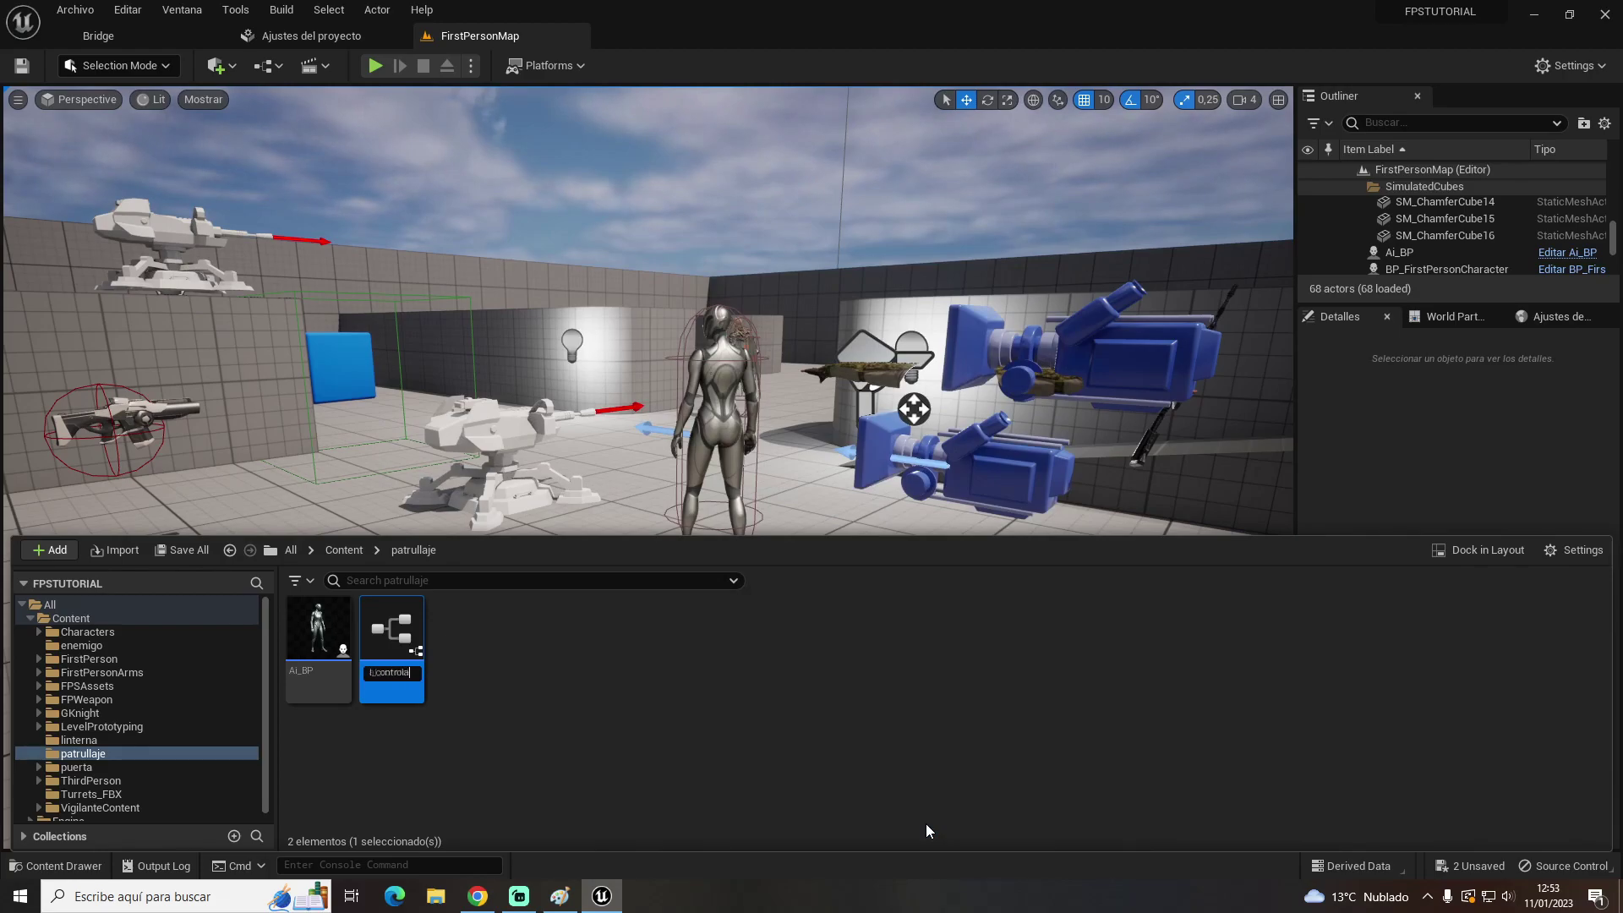
pyautogui.write('dor')
pyautogui.press('Return')
# Set the placed Ai_BP character's AI Controller Class to tutorial_controlador
pyautogui.moveTo(647, 338); pyautogui.dragTo(647, 355, button='right')
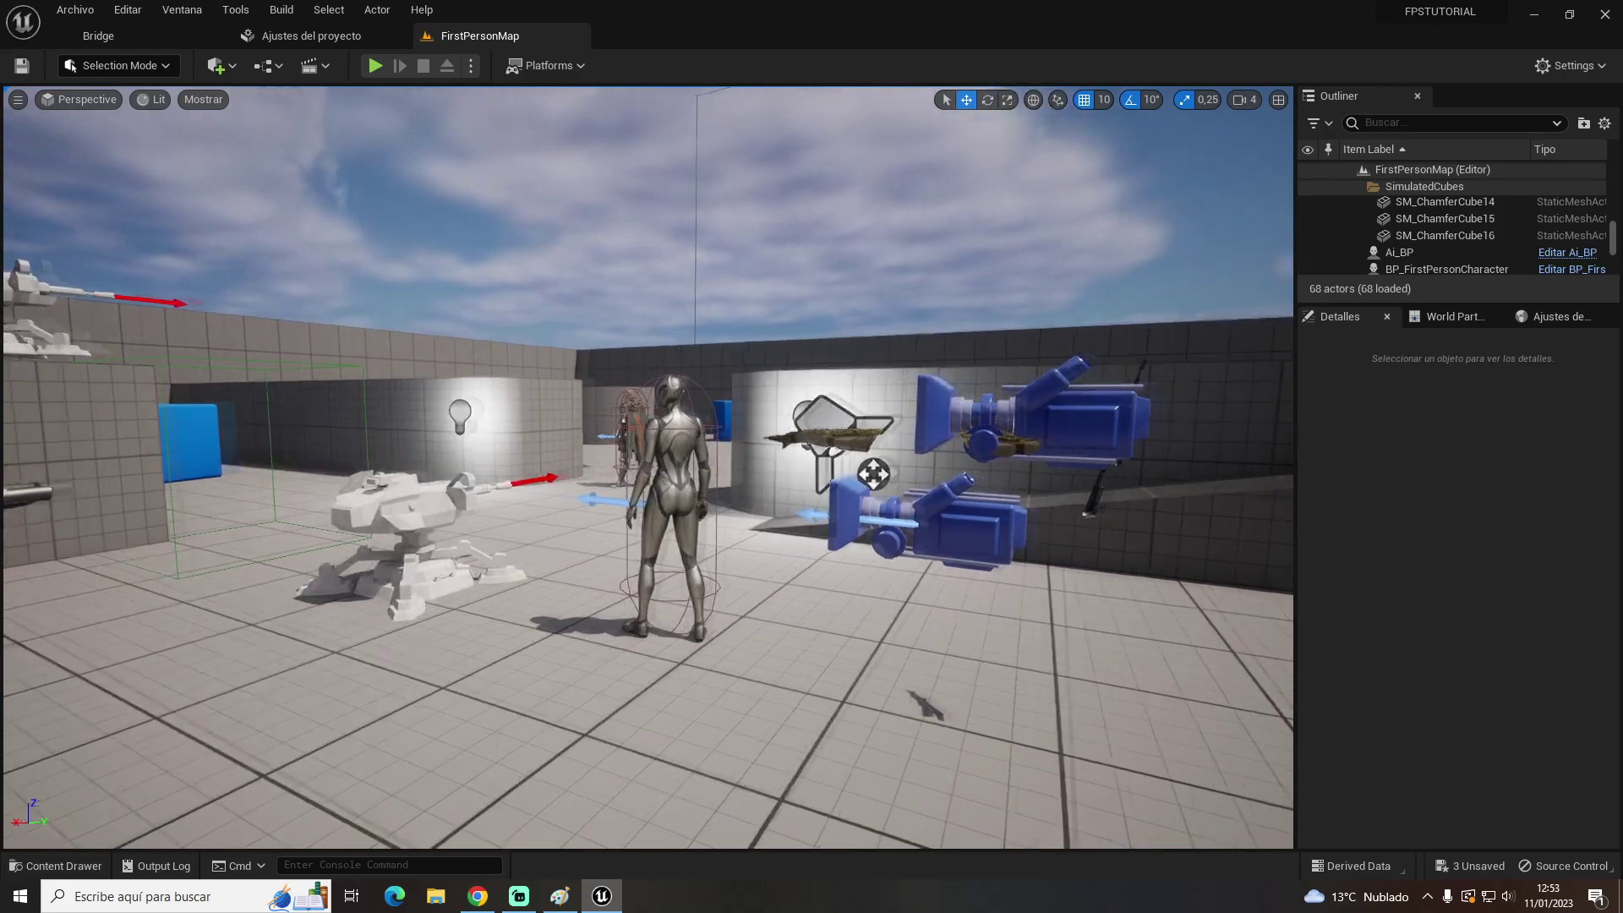
pyautogui.moveTo(635, 454); pyautogui.dragTo(781, 476, button='right')
pyautogui.click(781, 476)
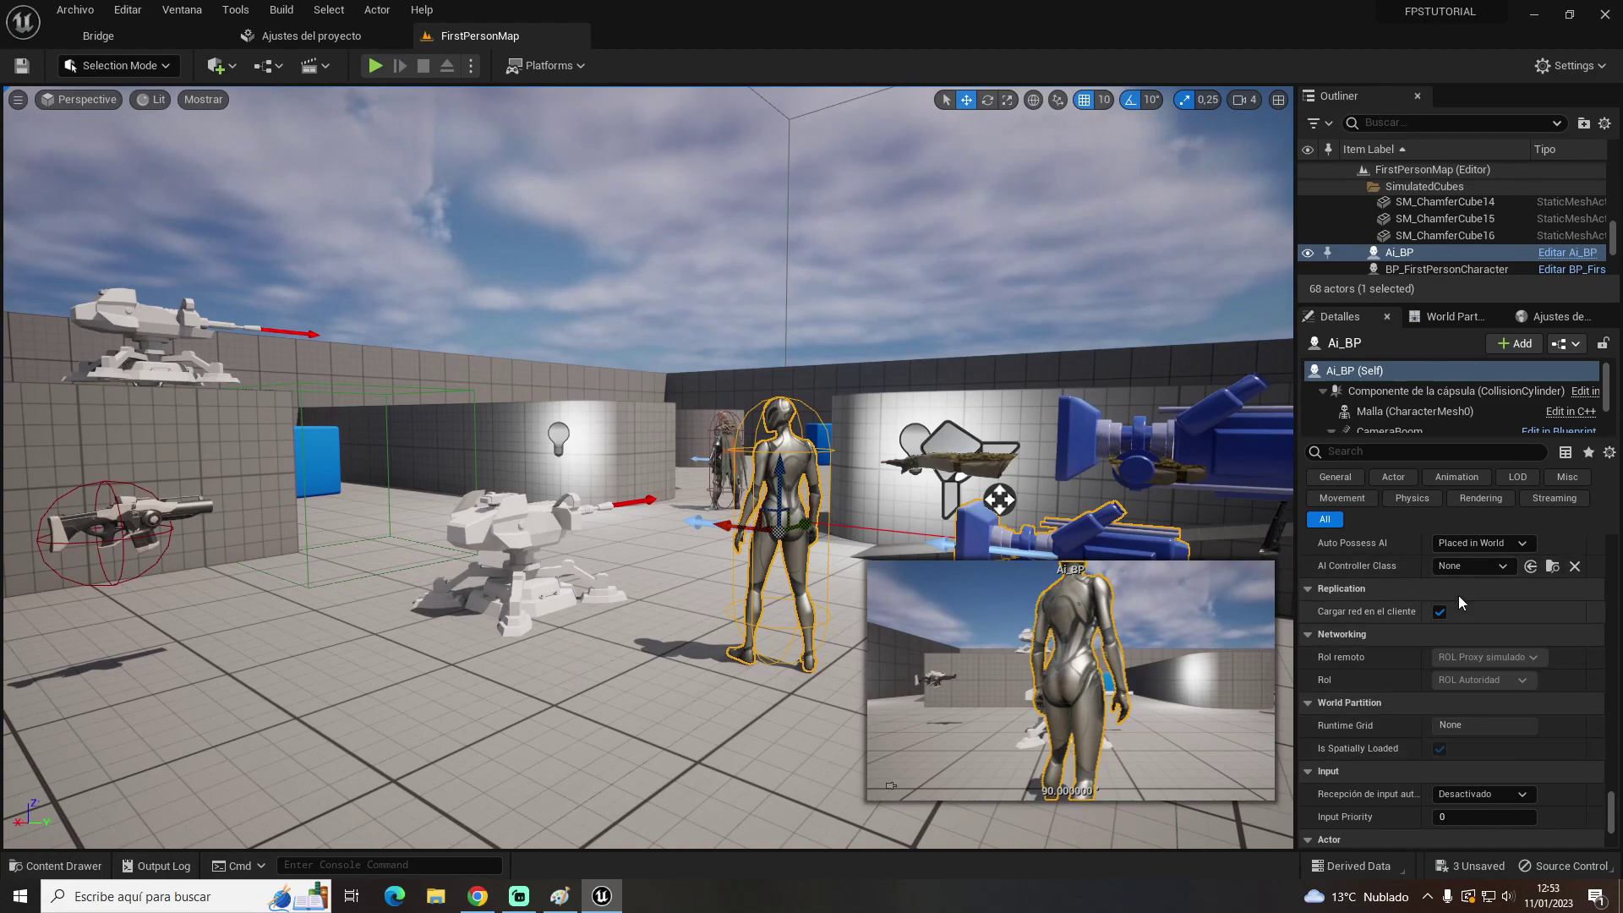
pyautogui.click(1485, 568)
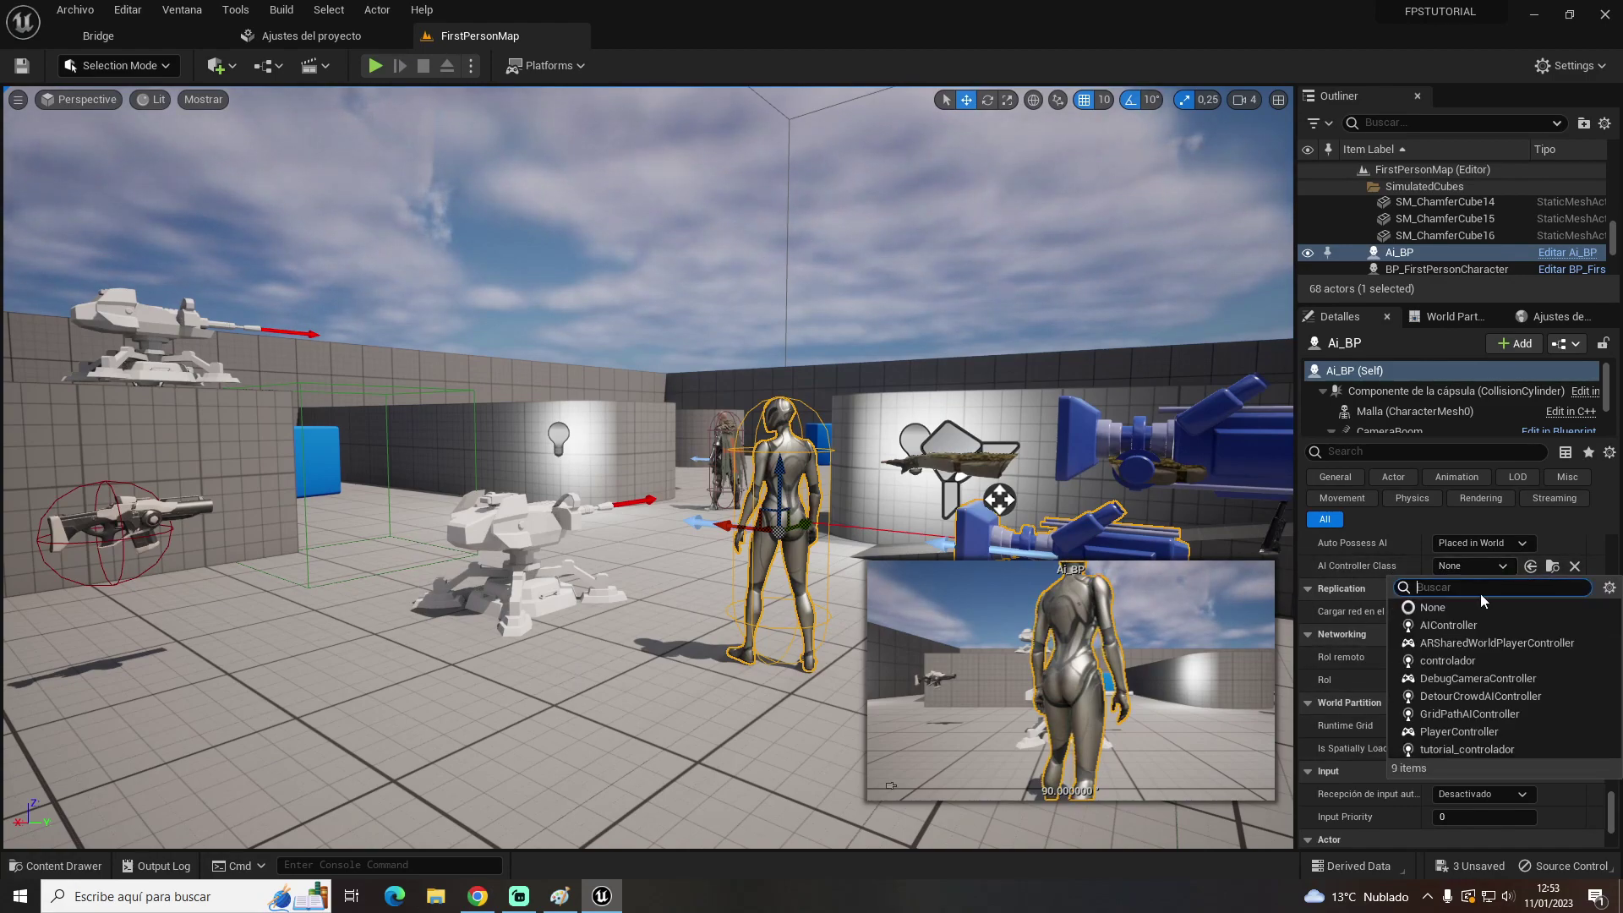
pyautogui.click(1449, 750)
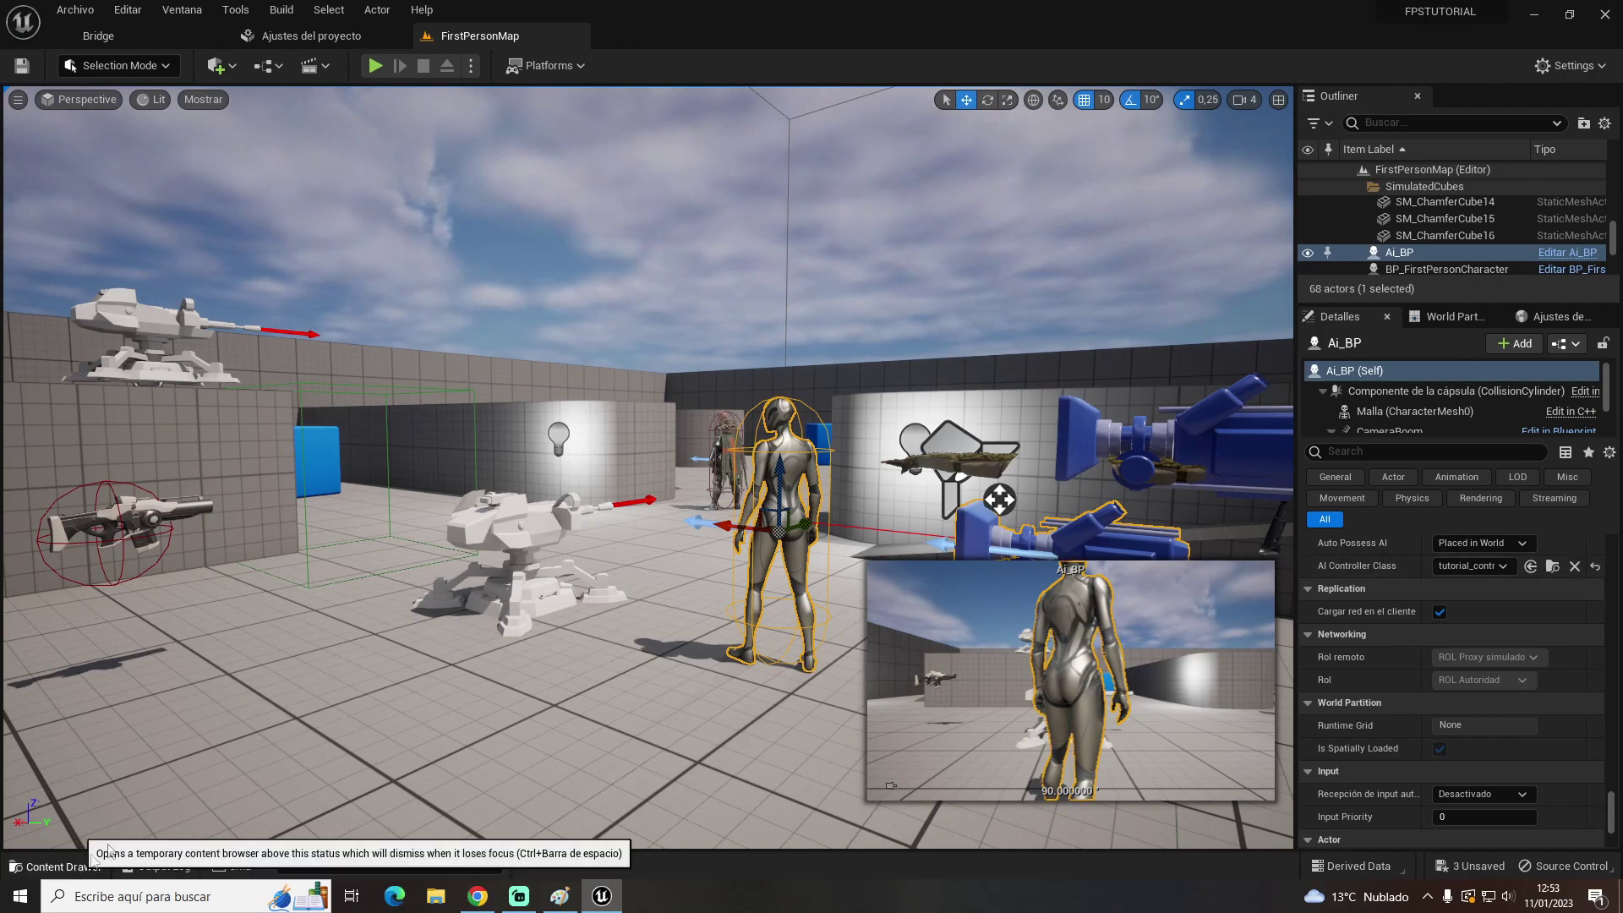
pyautogui.click(56, 866)
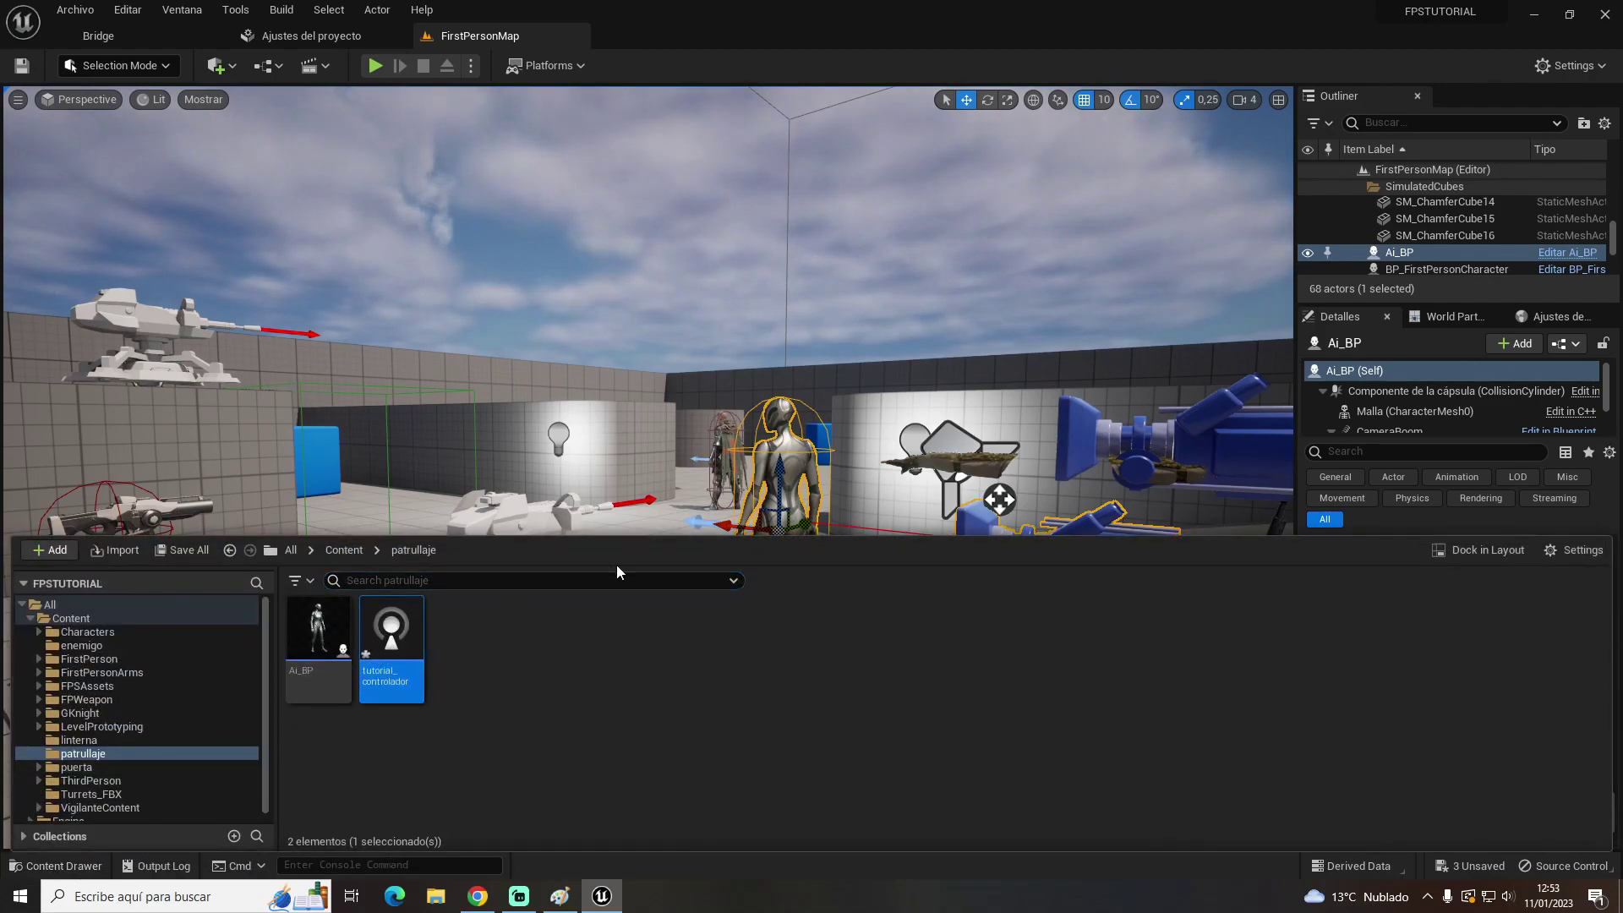
# In tutorial_controlador's event graph, add a Run Behavior Tree node after BeginPlay
pyautogui.doubleClick(408, 628)
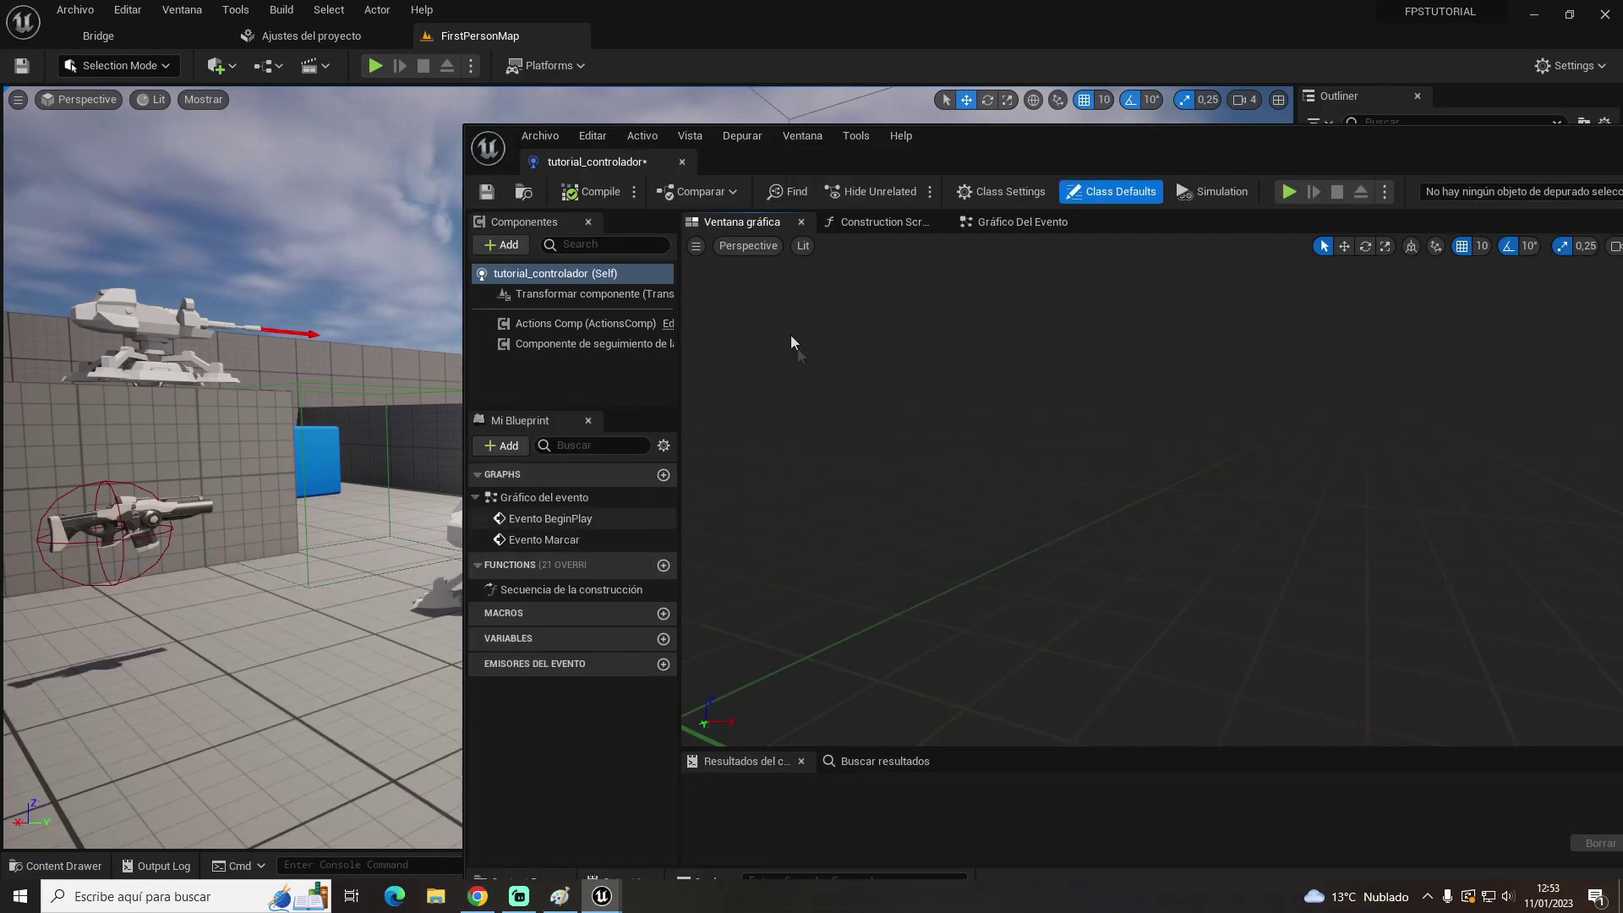
pyautogui.moveTo(620, 161); pyautogui.dragTo(672, 37)
pyautogui.click(585, 96)
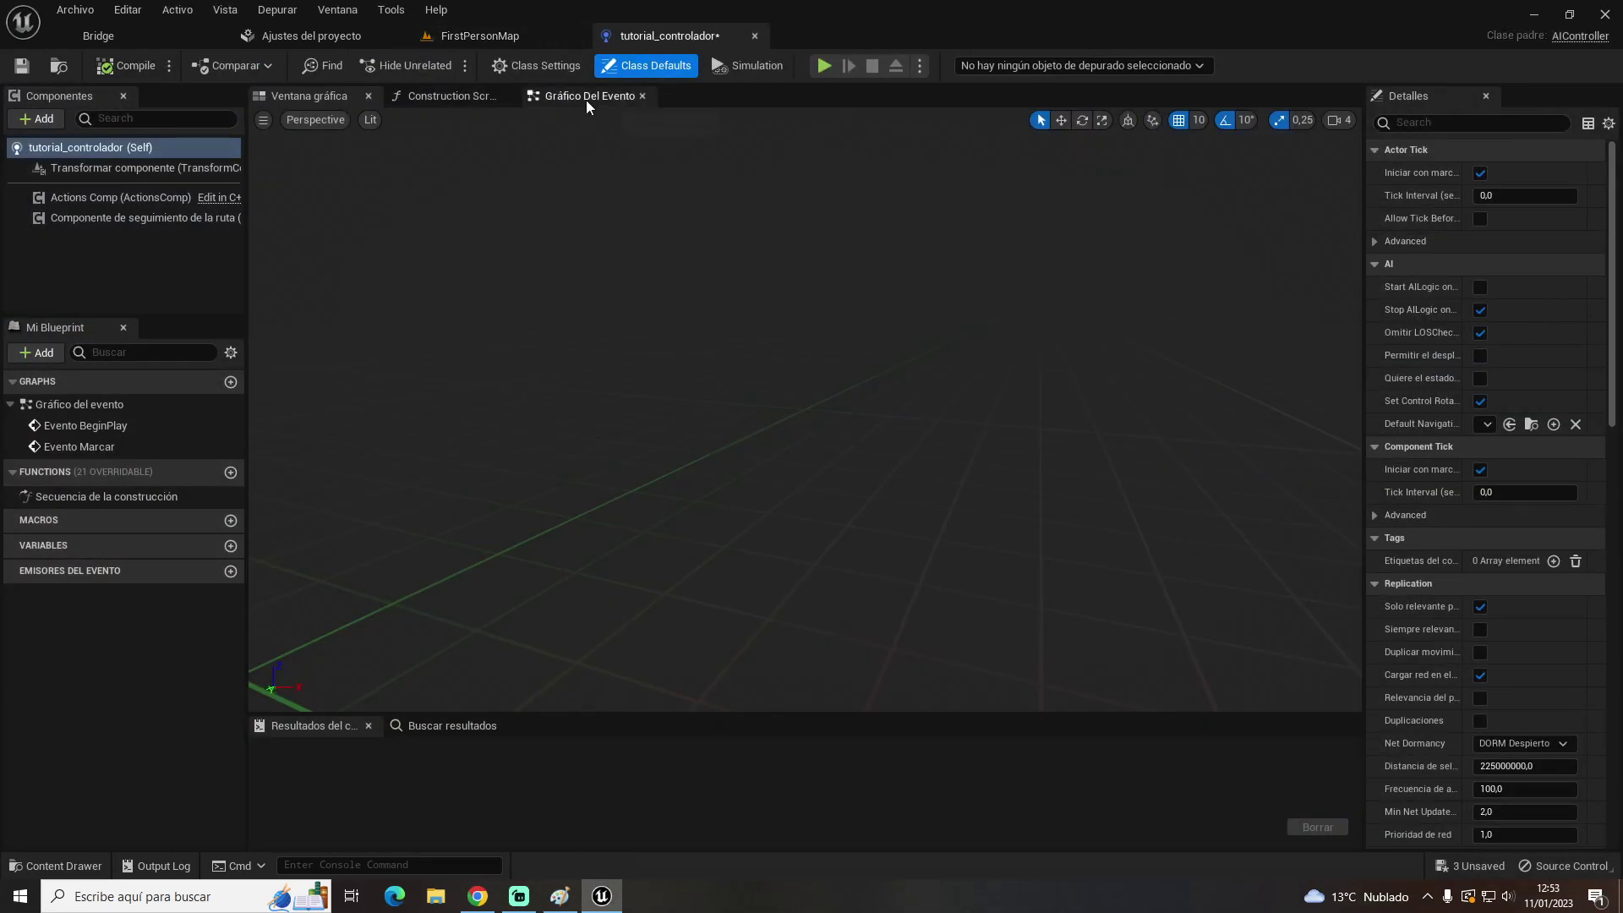
pyautogui.moveTo(926, 359); pyautogui.dragTo(1081, 342)
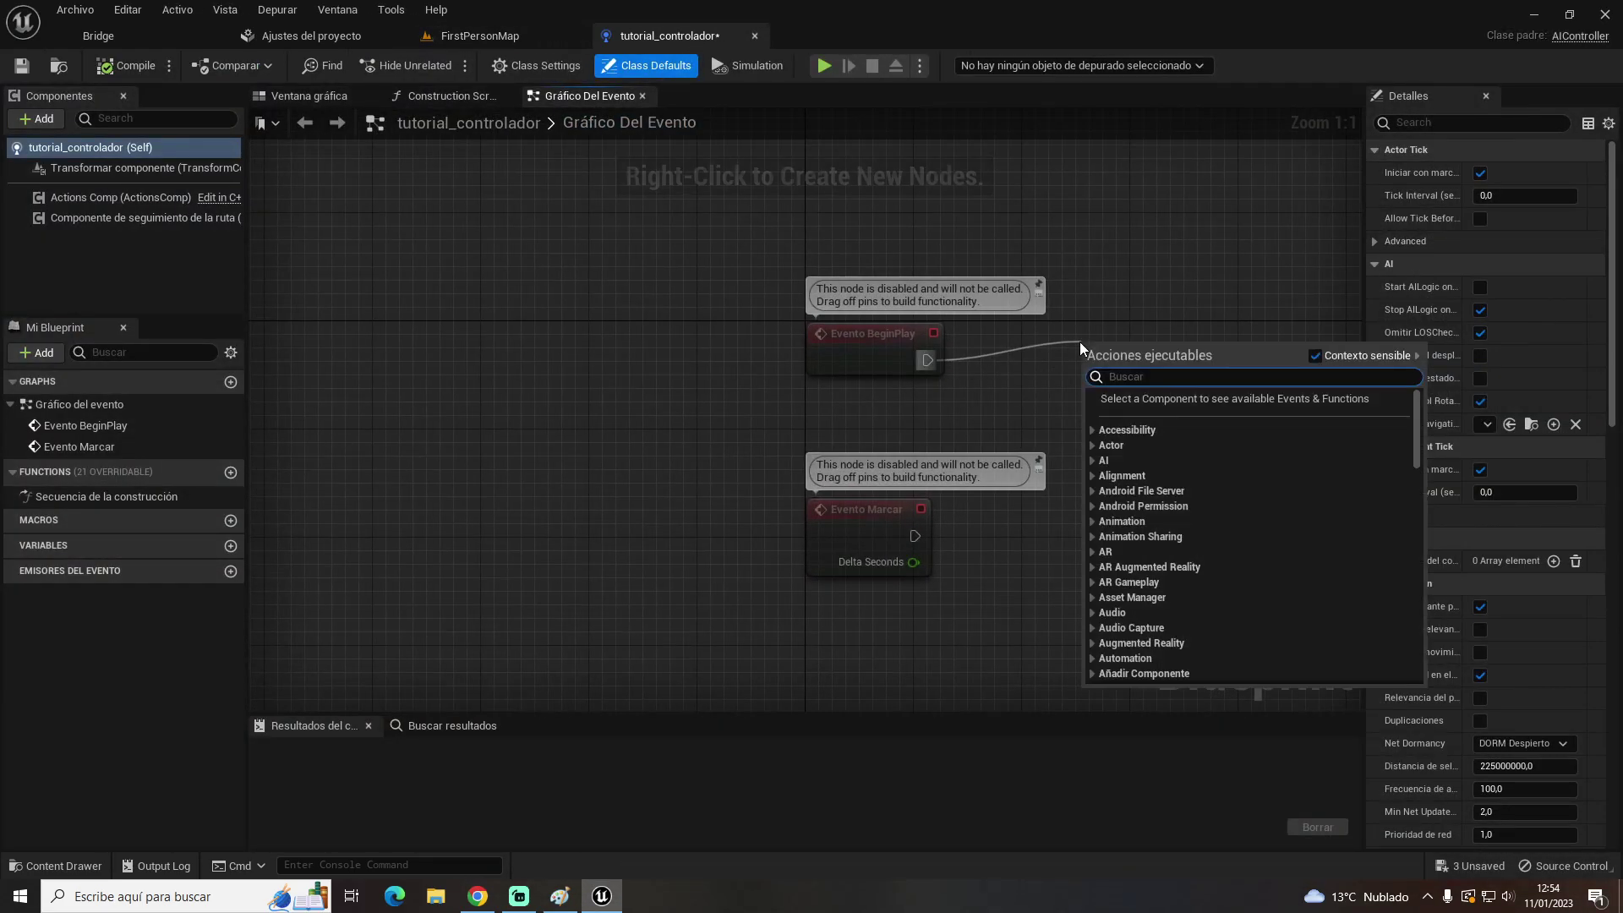
pyautogui.write('ejecu')
pyautogui.press('Return')
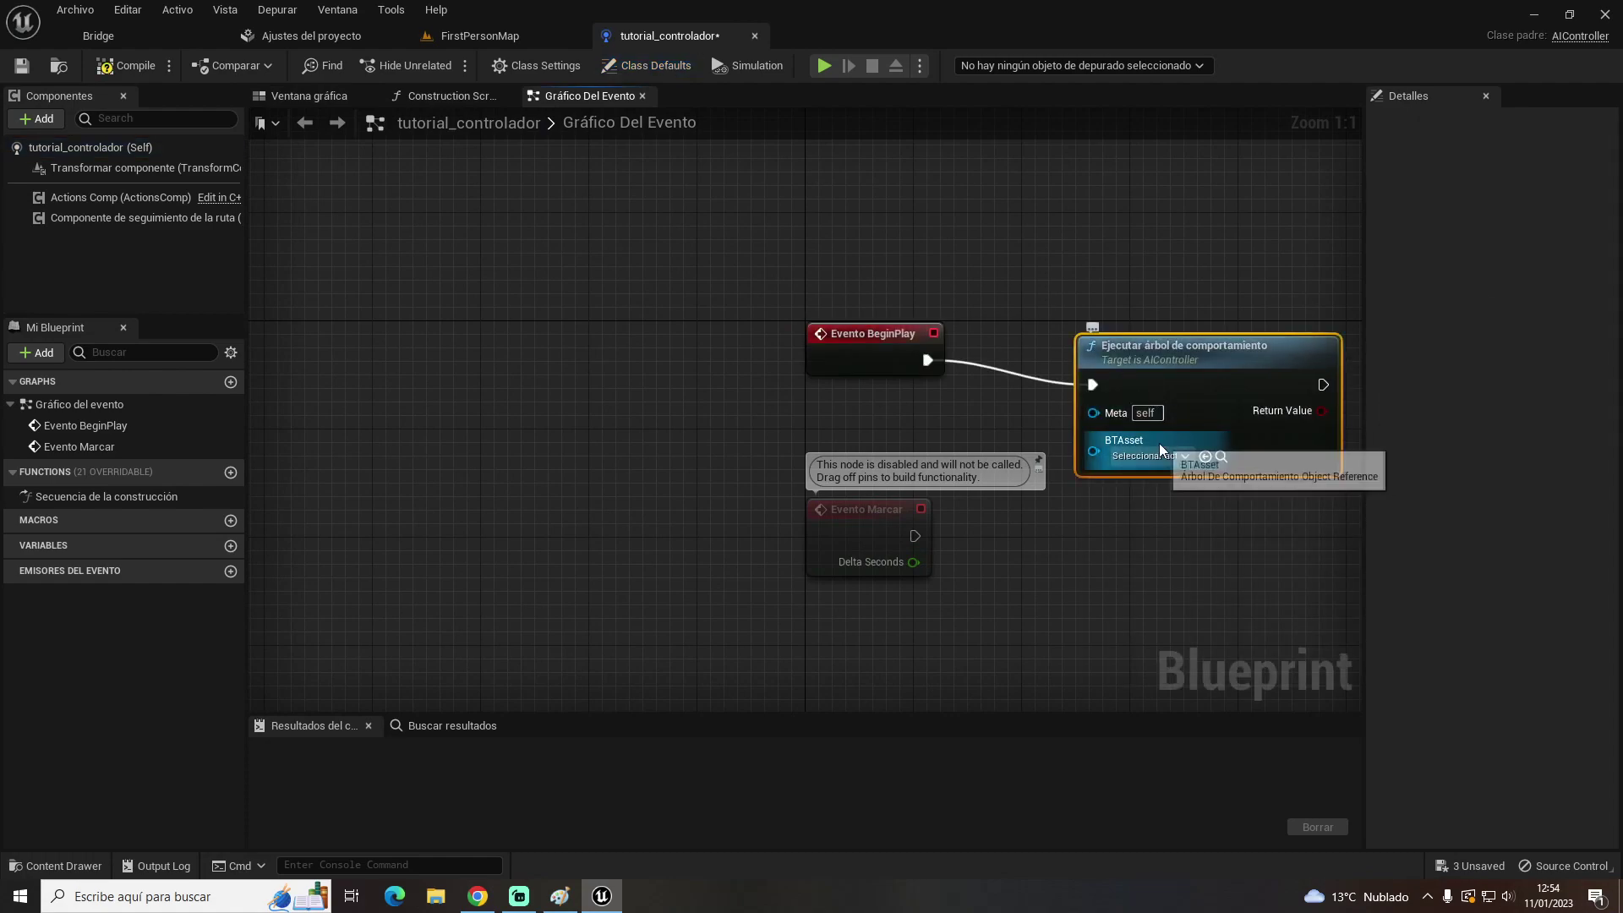
# Create a Behavior Tree asset named arbol_ia in patrullaje
pyautogui.click(59, 866)
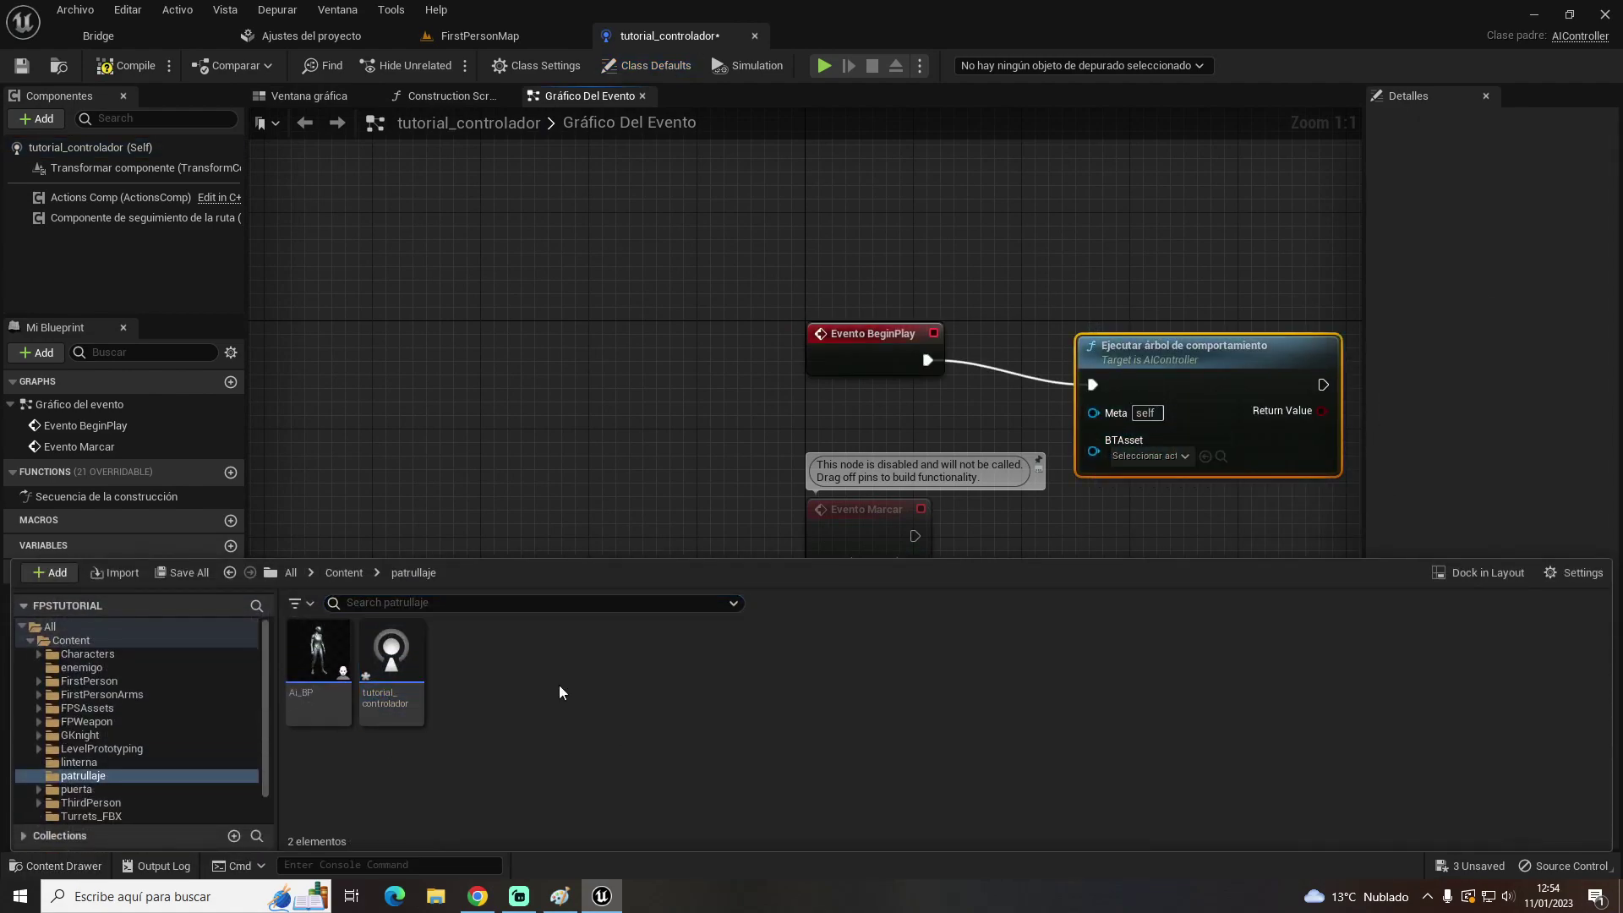
pyautogui.rightClick(567, 668)
pyautogui.moveTo(661, 379)
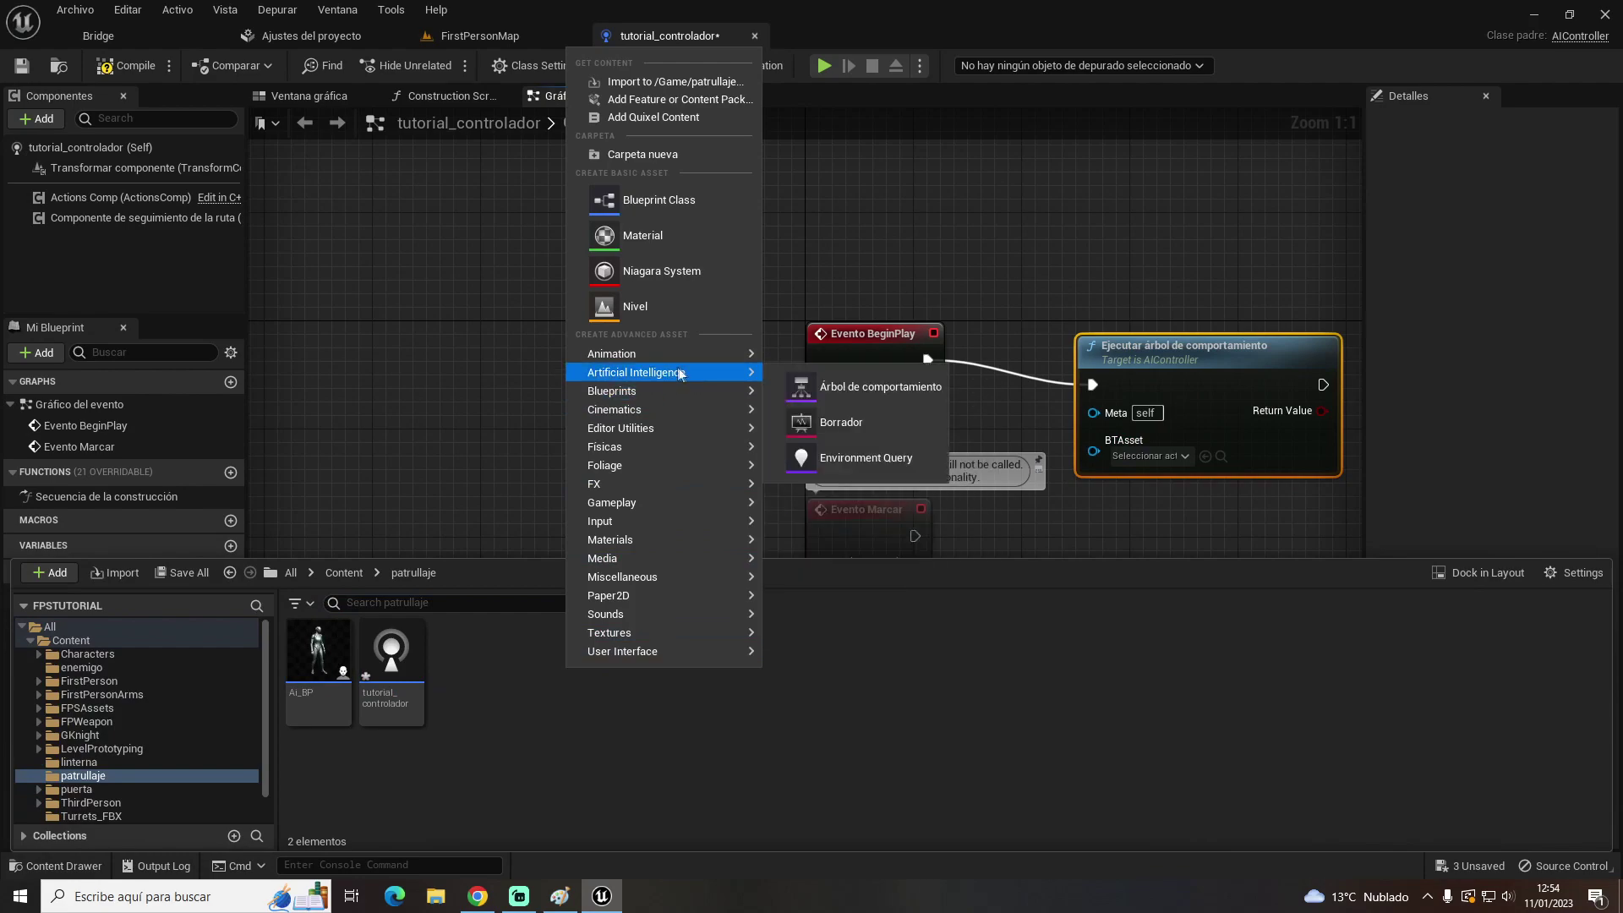
pyautogui.click(859, 388)
pyautogui.write('arbol_')
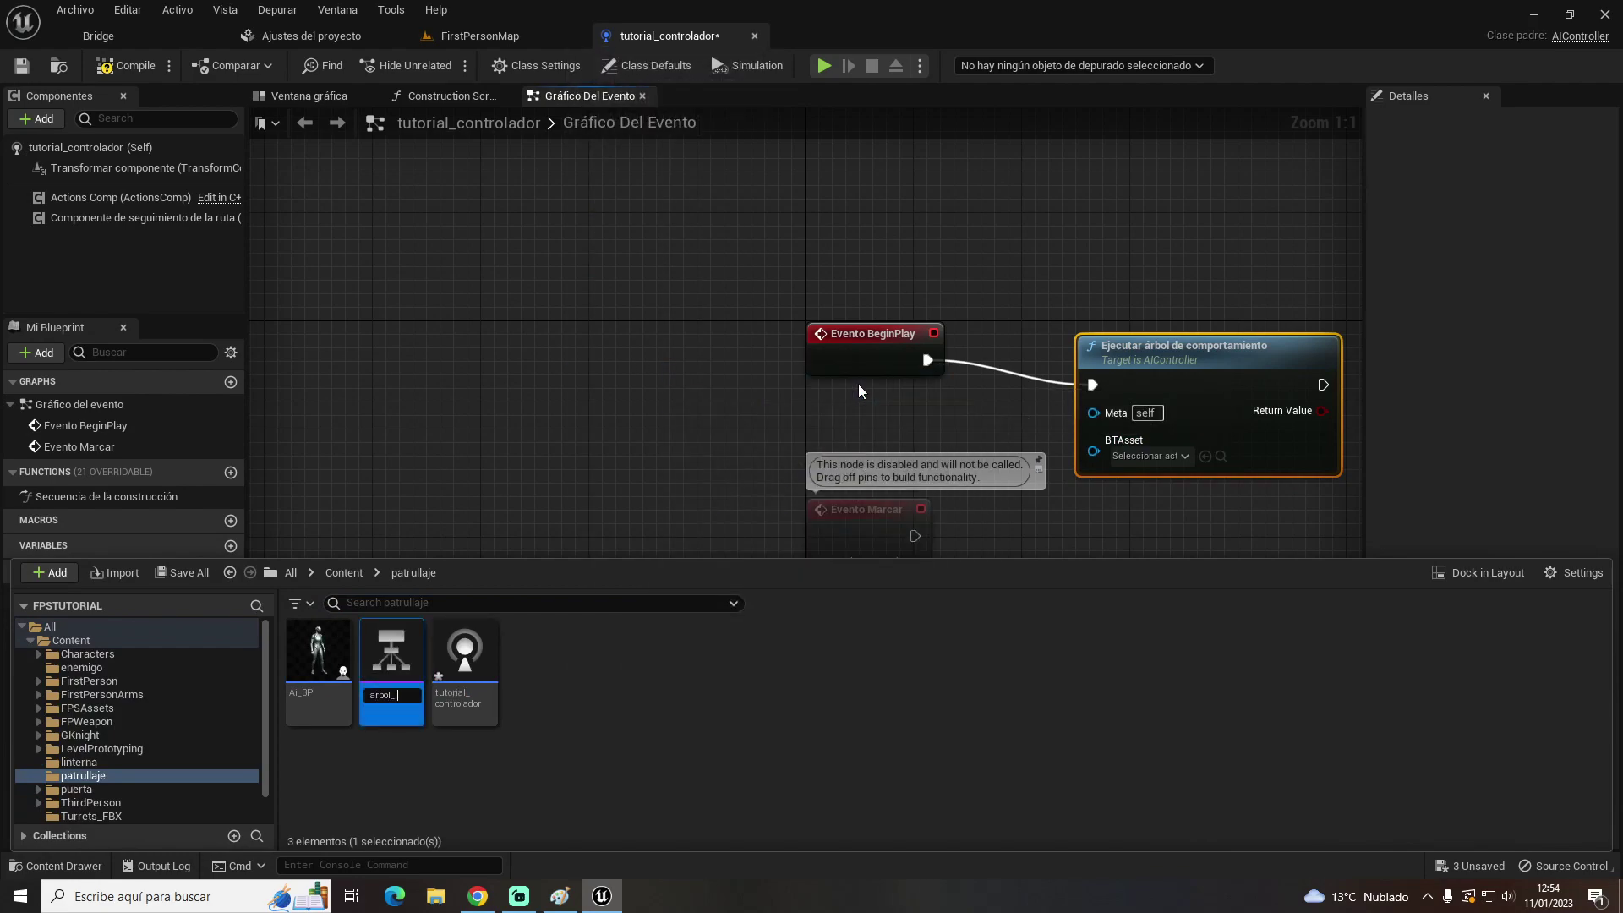
pyautogui.write('a')
pyautogui.press('Return')
# Create a Blackboard asset named borrador_ia in patrullaje
pyautogui.rightClick(535, 653)
pyautogui.moveTo(617, 357)
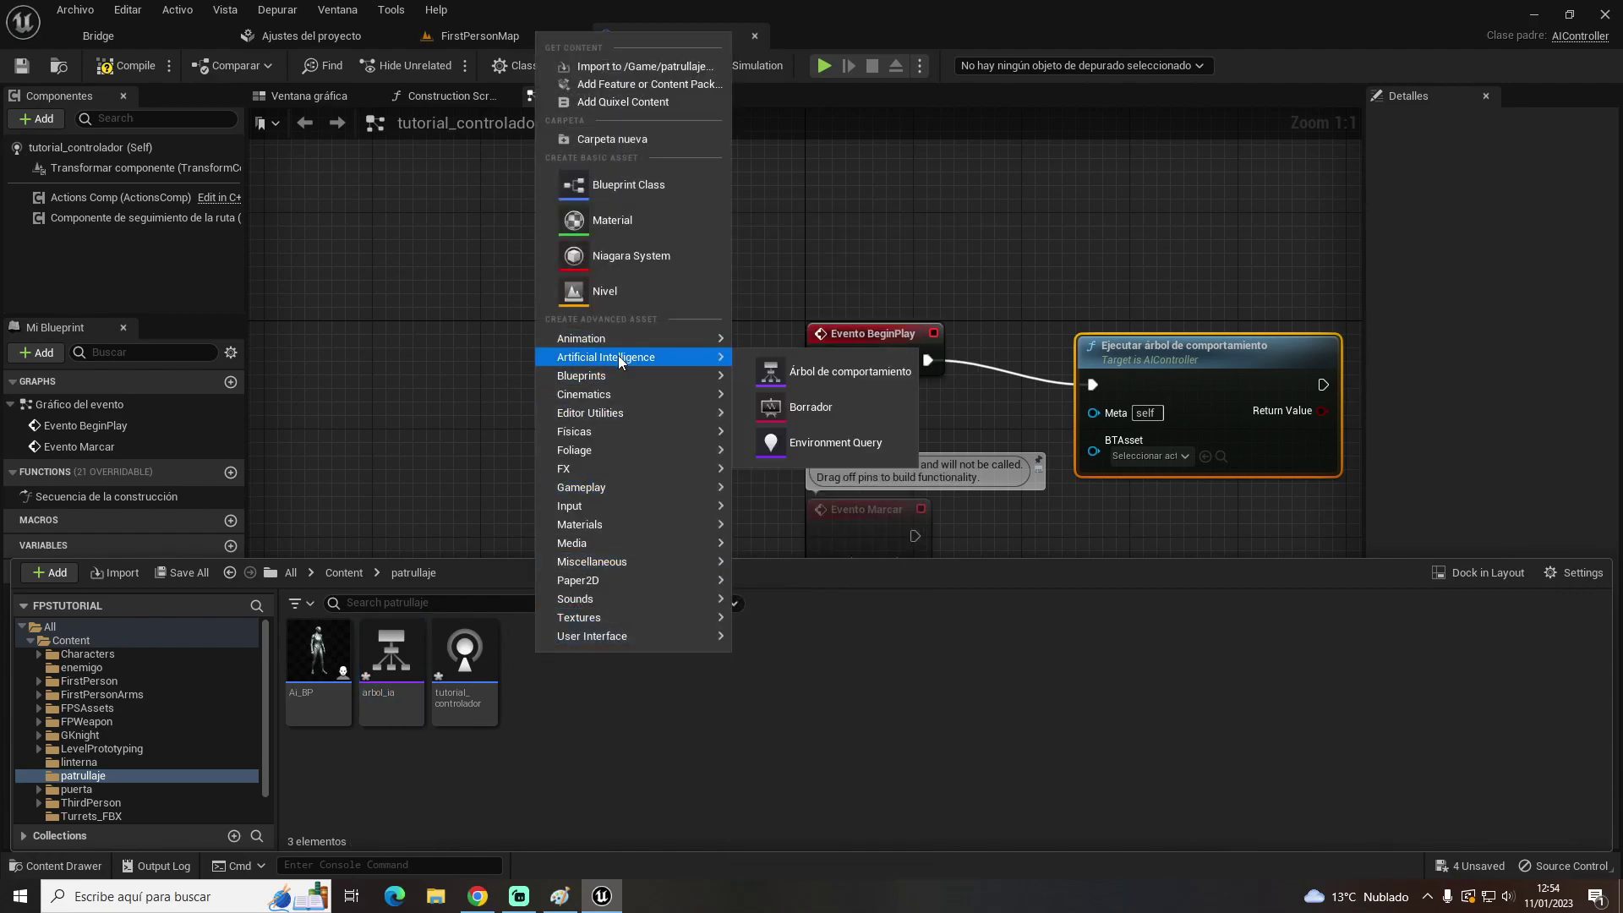
pyautogui.click(830, 409)
pyautogui.write('borrador_')
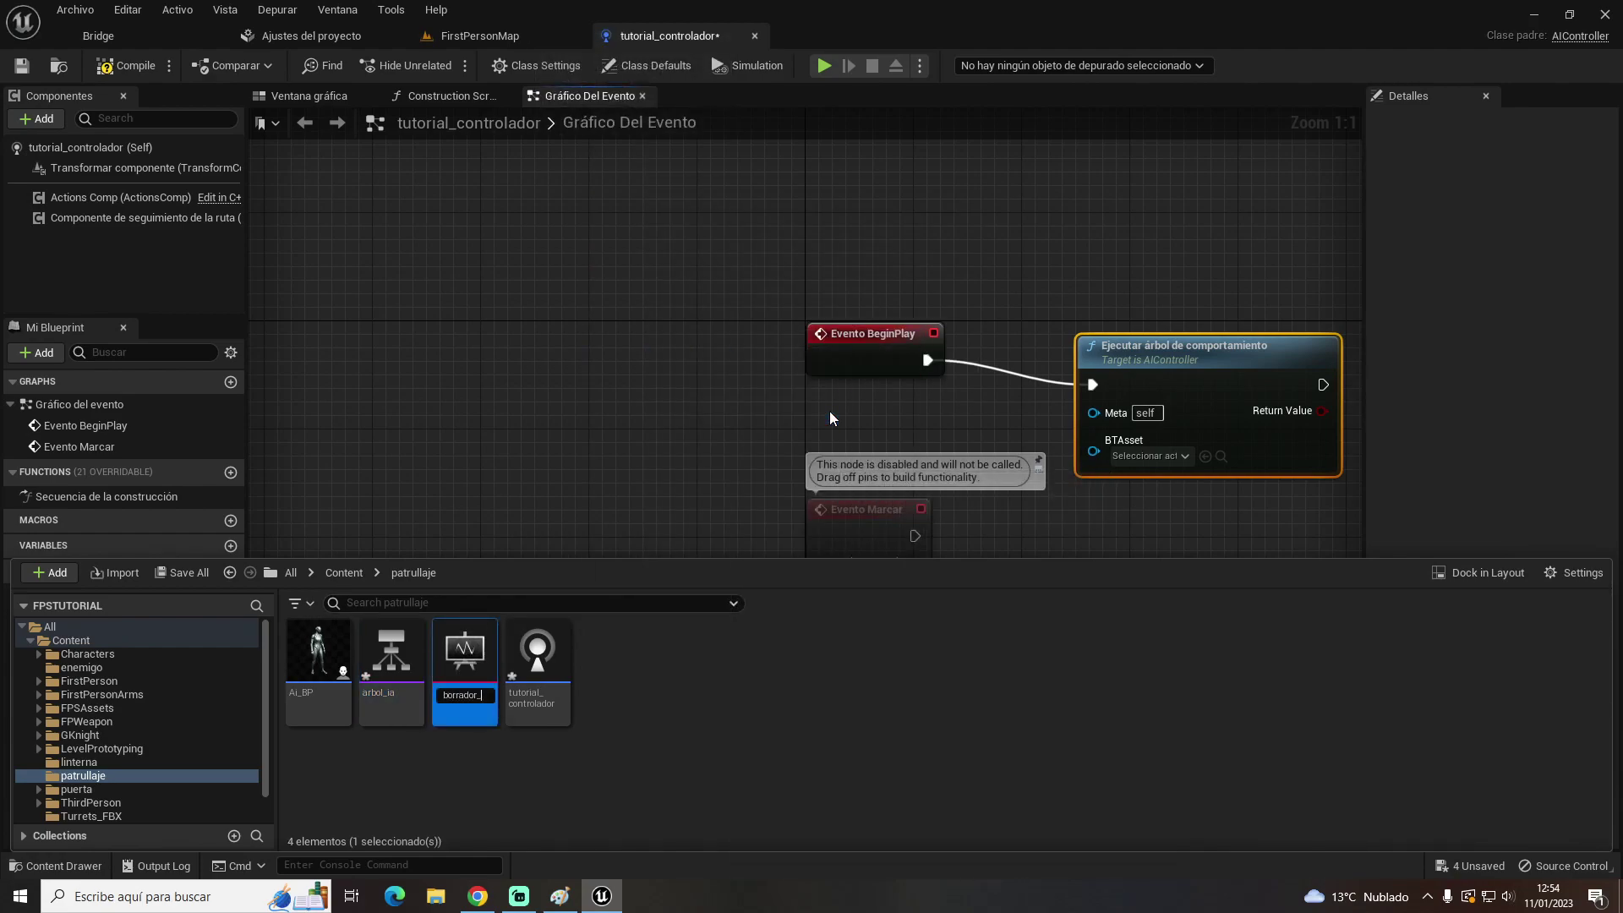
pyautogui.write('ia')
pyautogui.press('Return')
# Set BTAsset to arbol_ia, compile tutorial_controlador and close it
pyautogui.click(1169, 454)
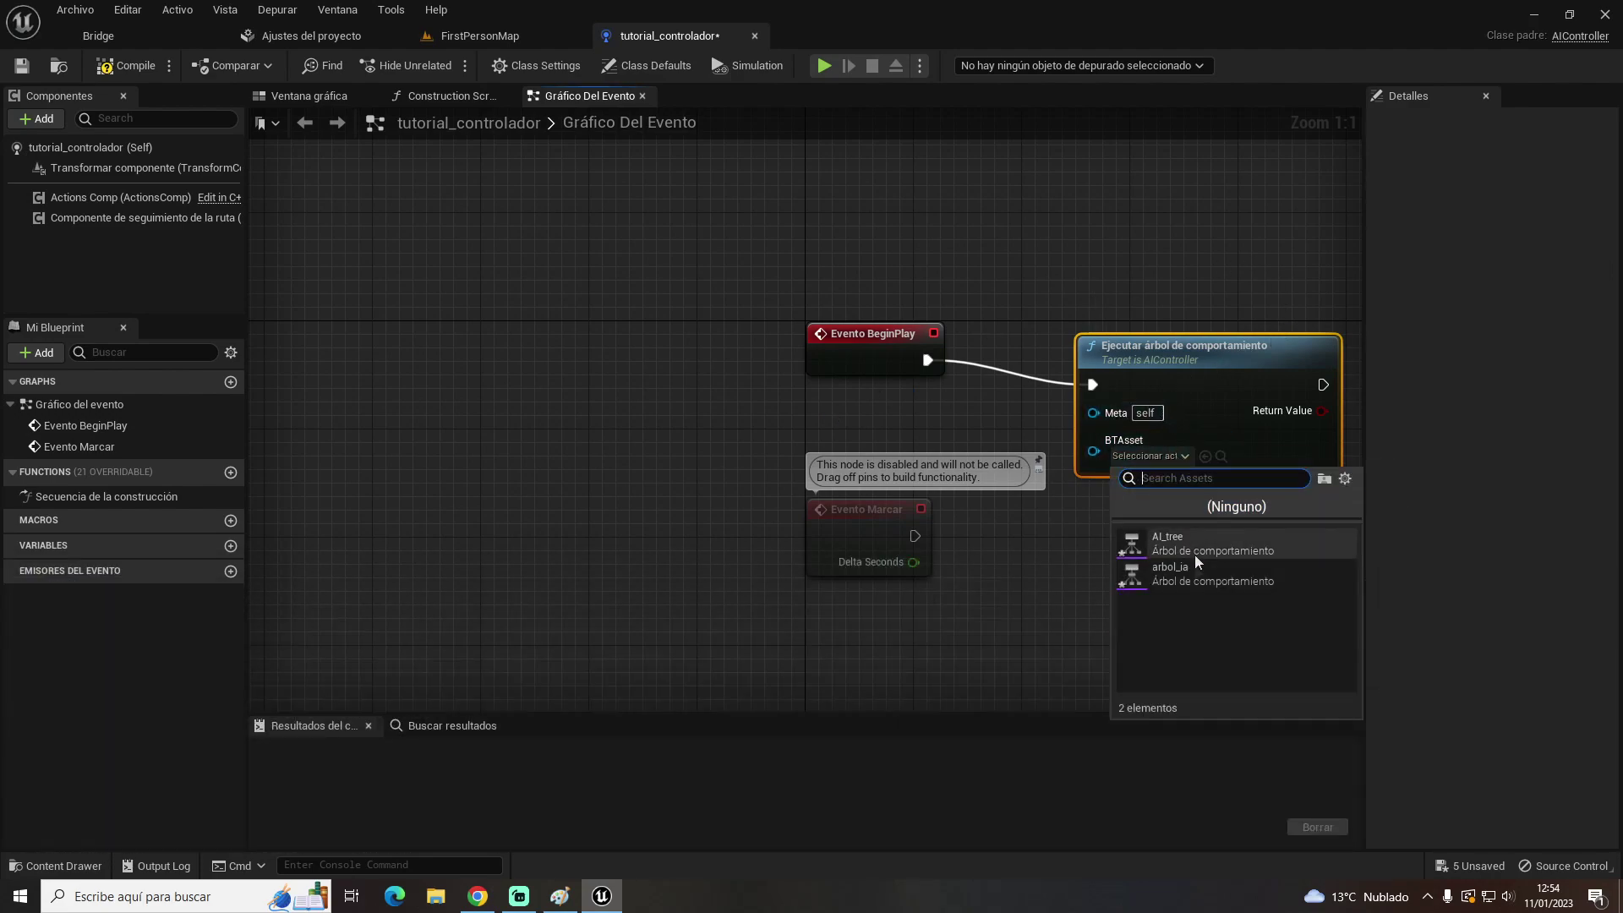
pyautogui.click(1190, 577)
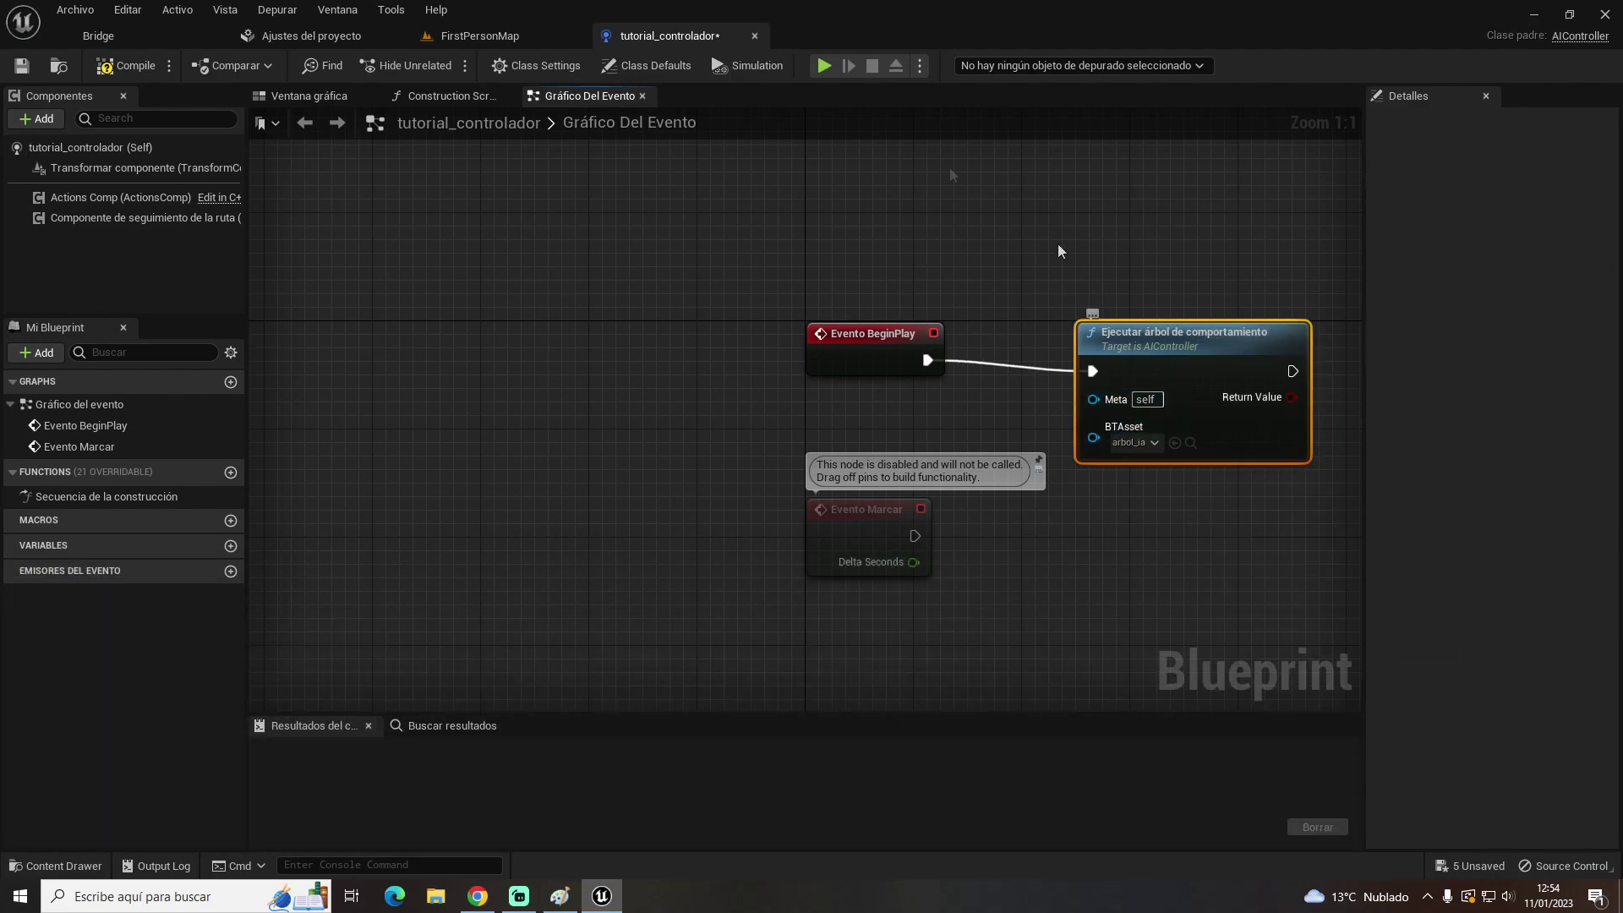
pyautogui.click(127, 65)
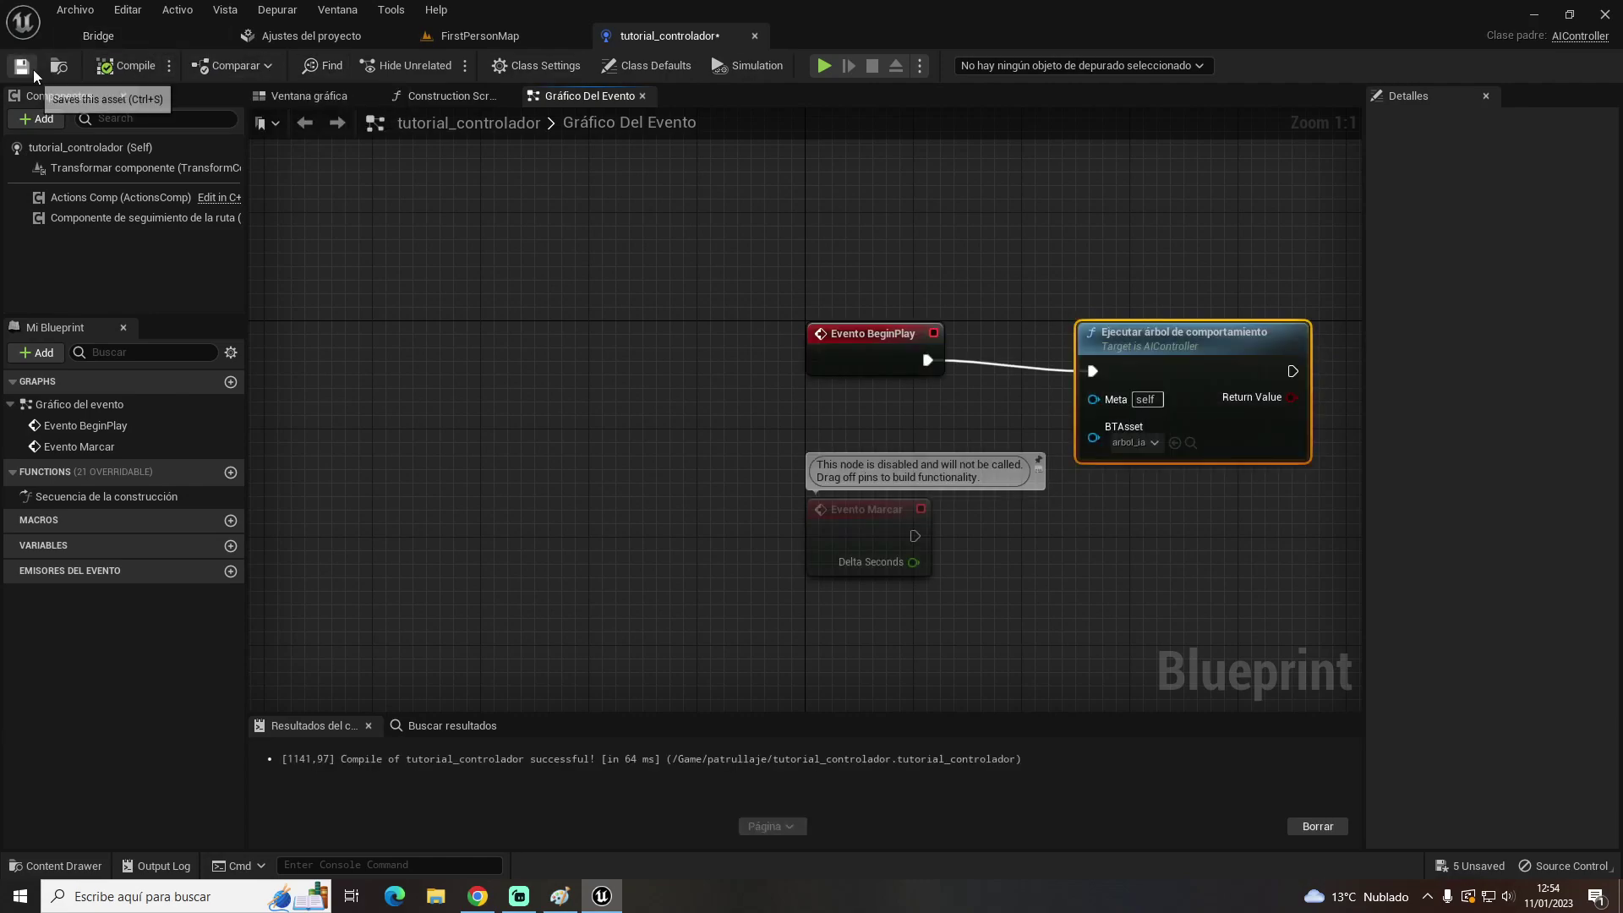
pyautogui.click(754, 38)
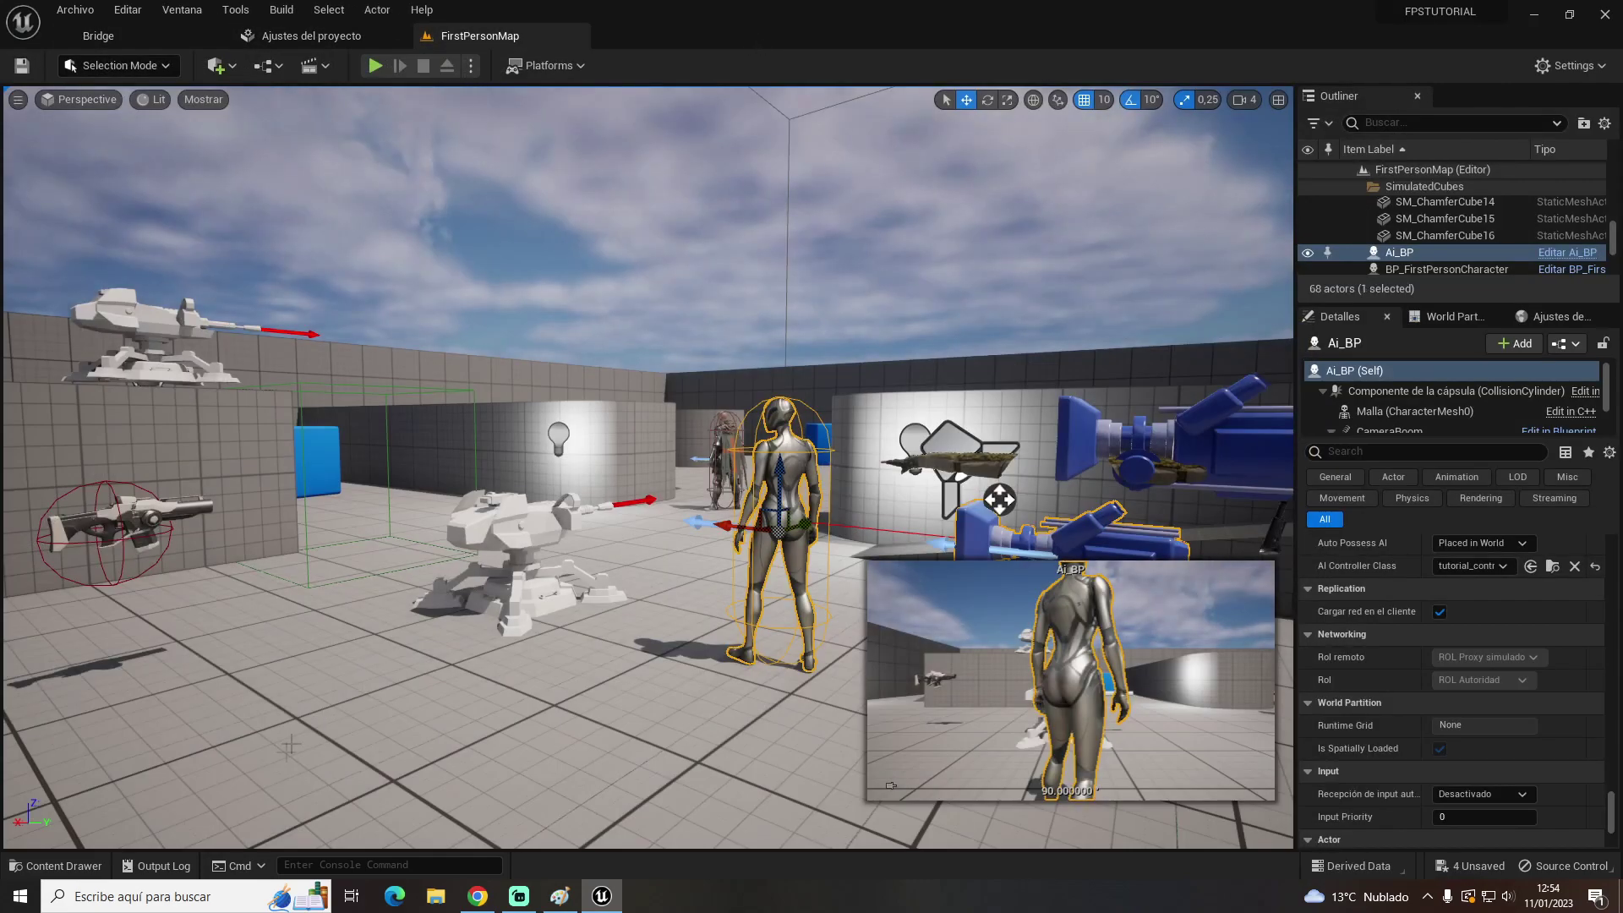
# Open the arbol_ia behavior tree and add a Sequence node under ROOT
pyautogui.click(106, 859)
pyautogui.click(632, 732)
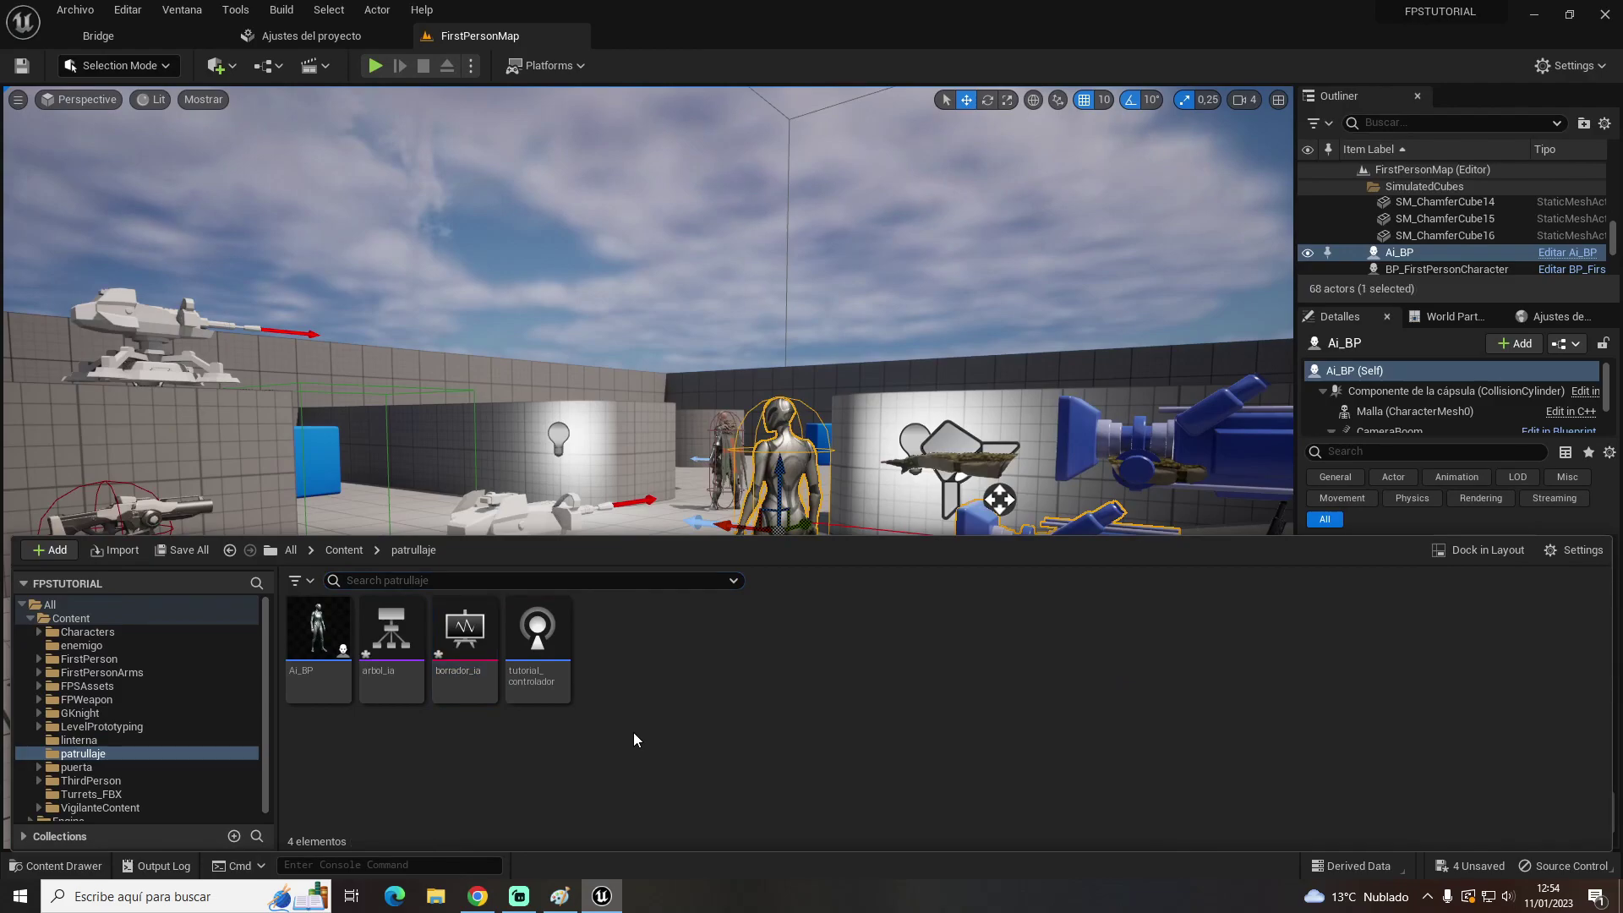
pyautogui.doubleClick(361, 692)
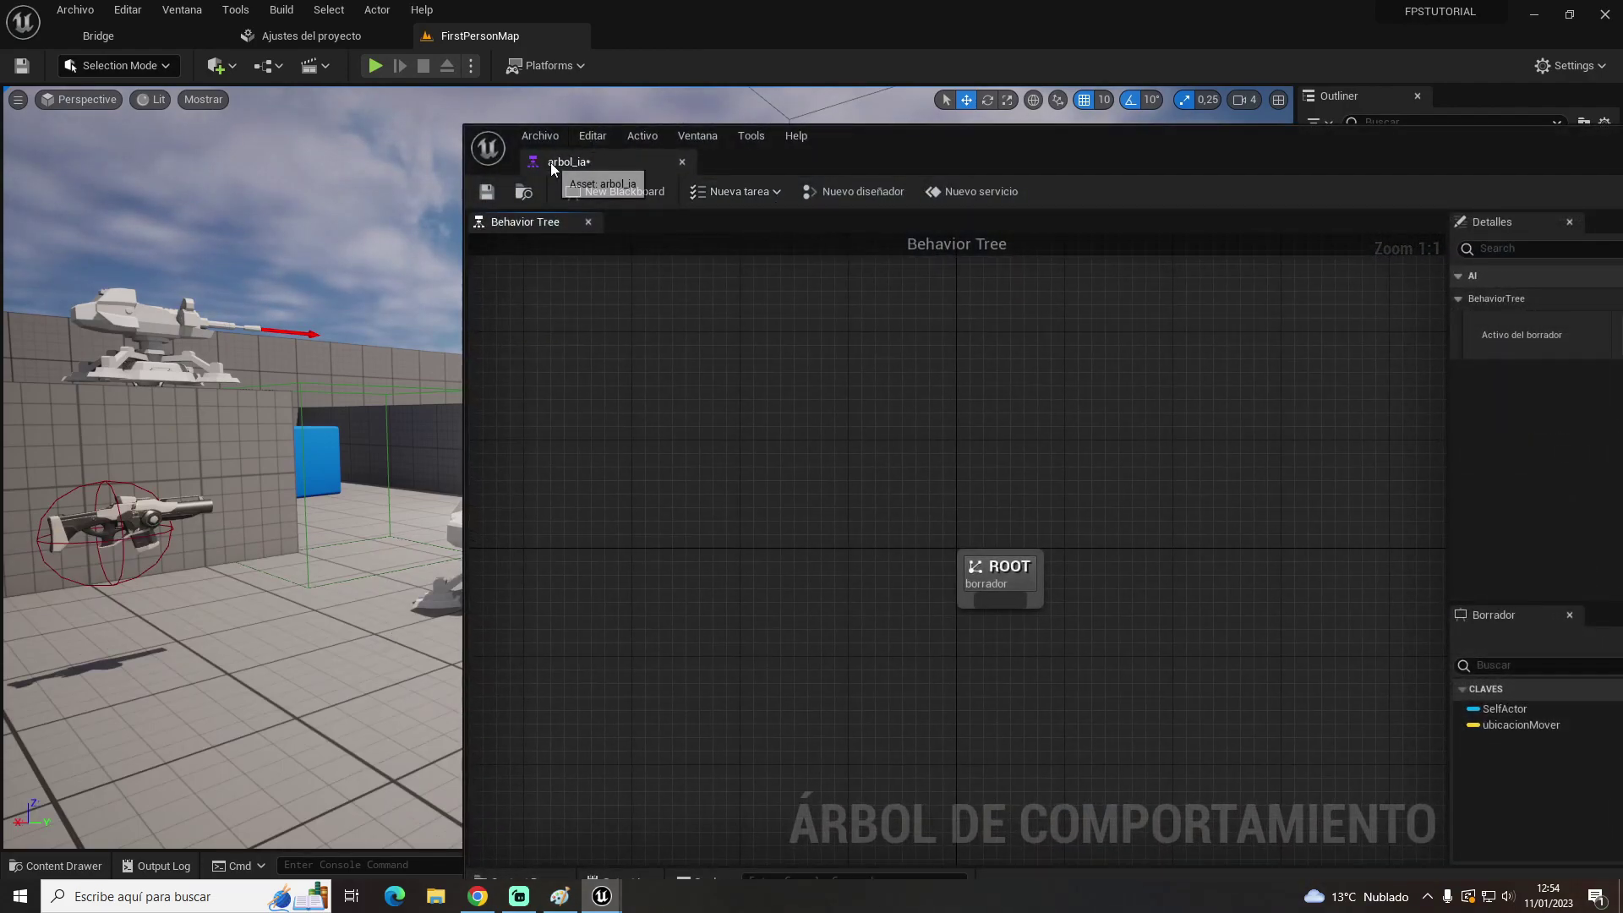
pyautogui.moveTo(550, 163); pyautogui.dragTo(624, 40)
pyautogui.moveTo(540, 477); pyautogui.dragTo(534, 580)
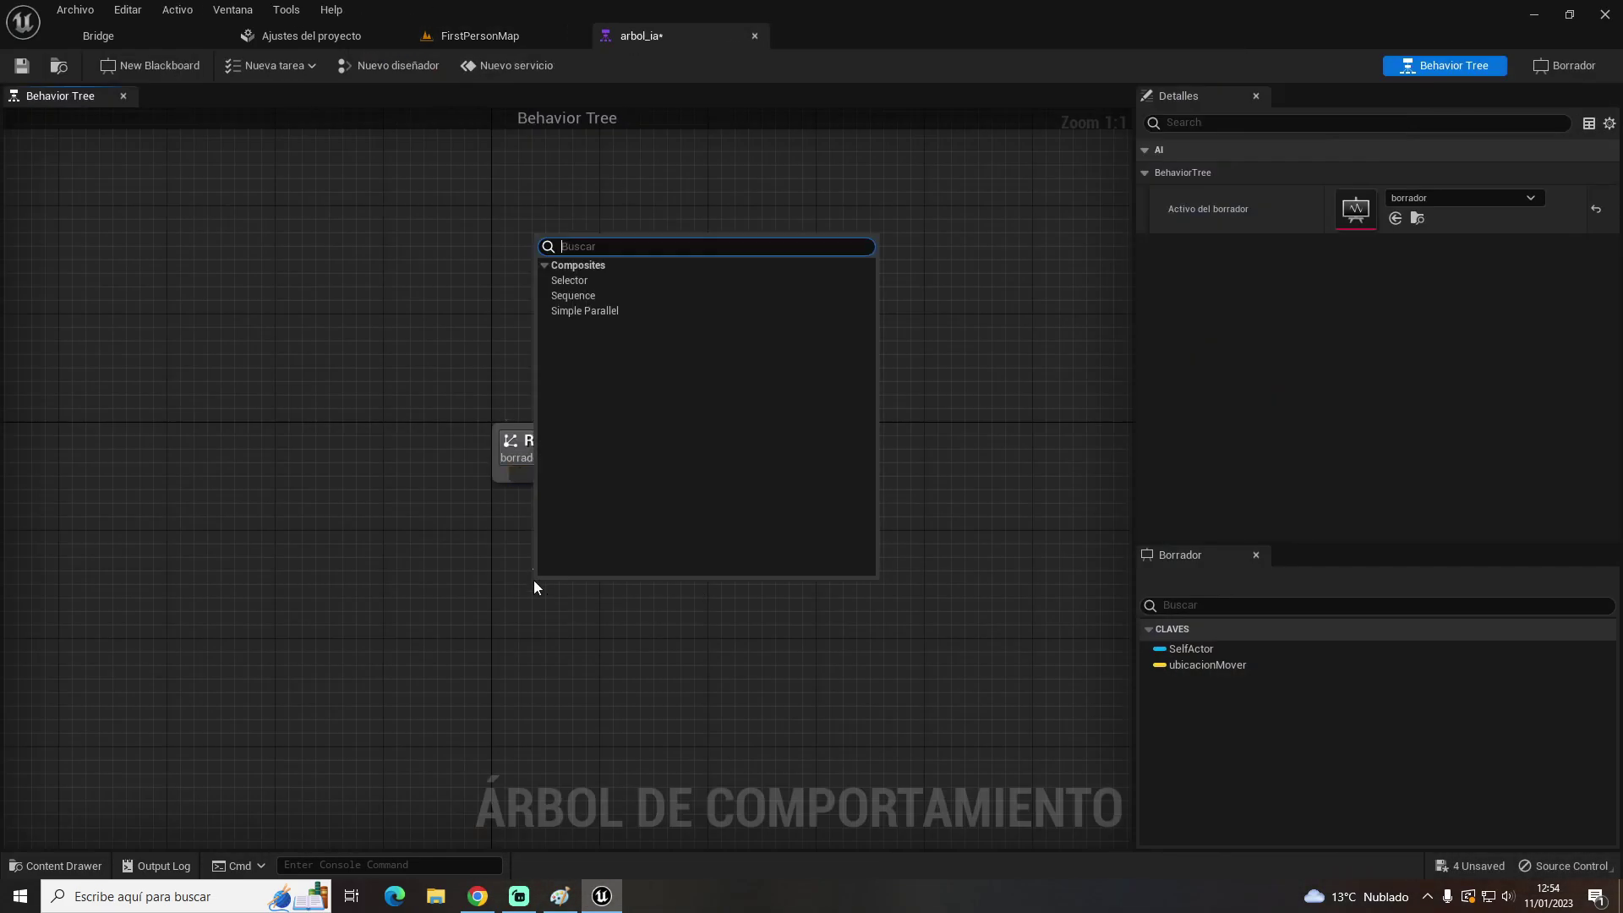
pyautogui.click(567, 296)
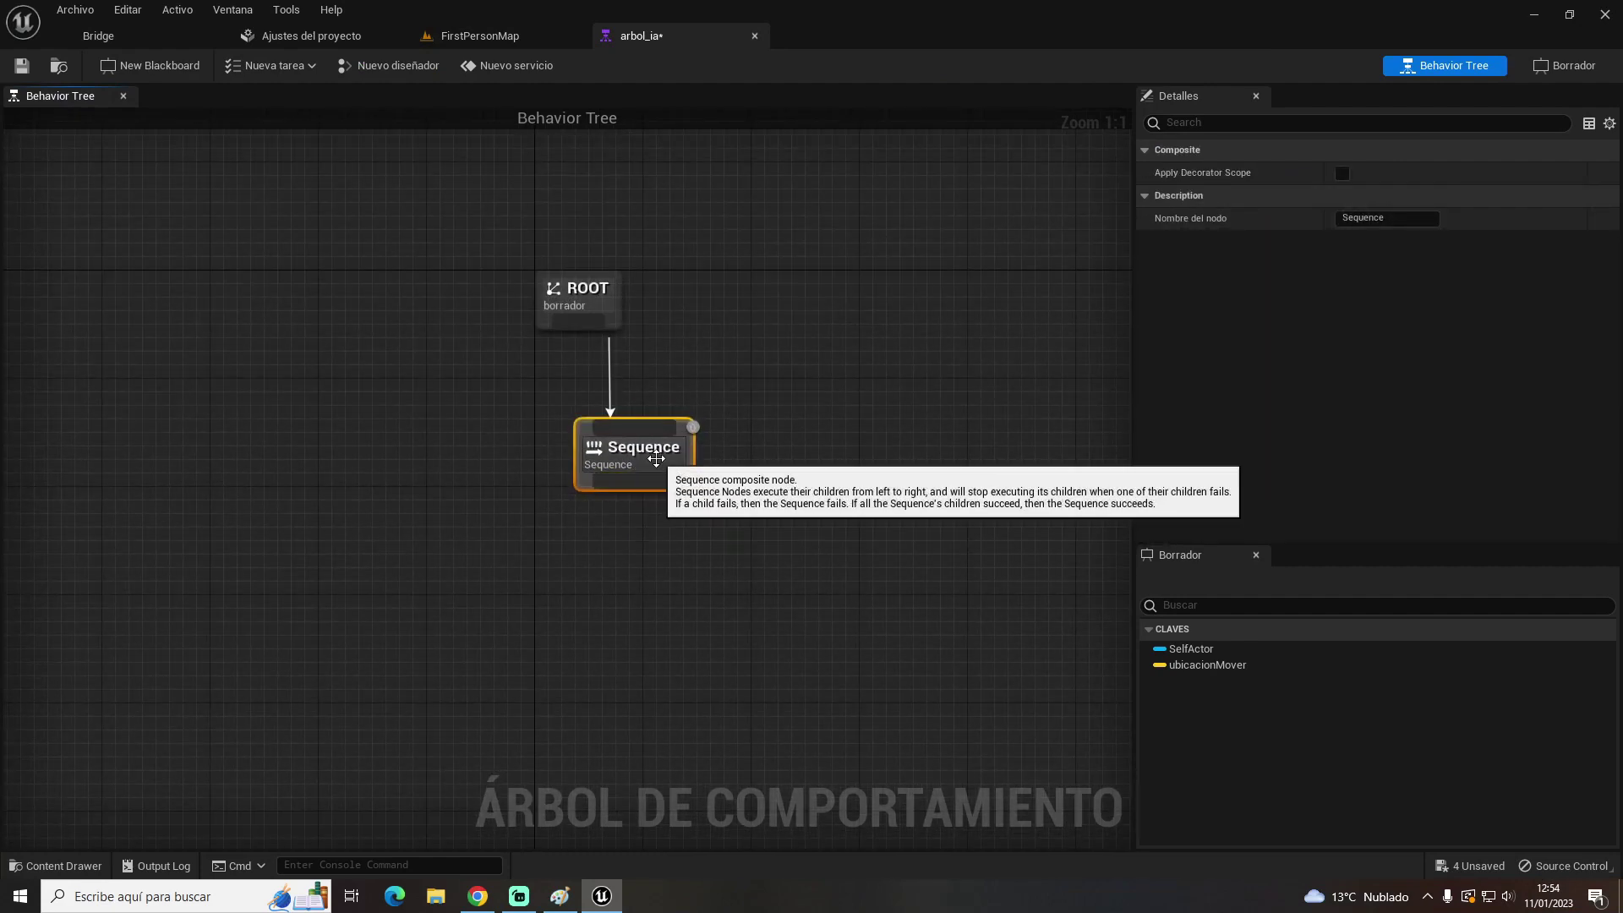
# Assign the borrador_ia blackboard asset to the tree's ROOT
pyautogui.click(586, 330)
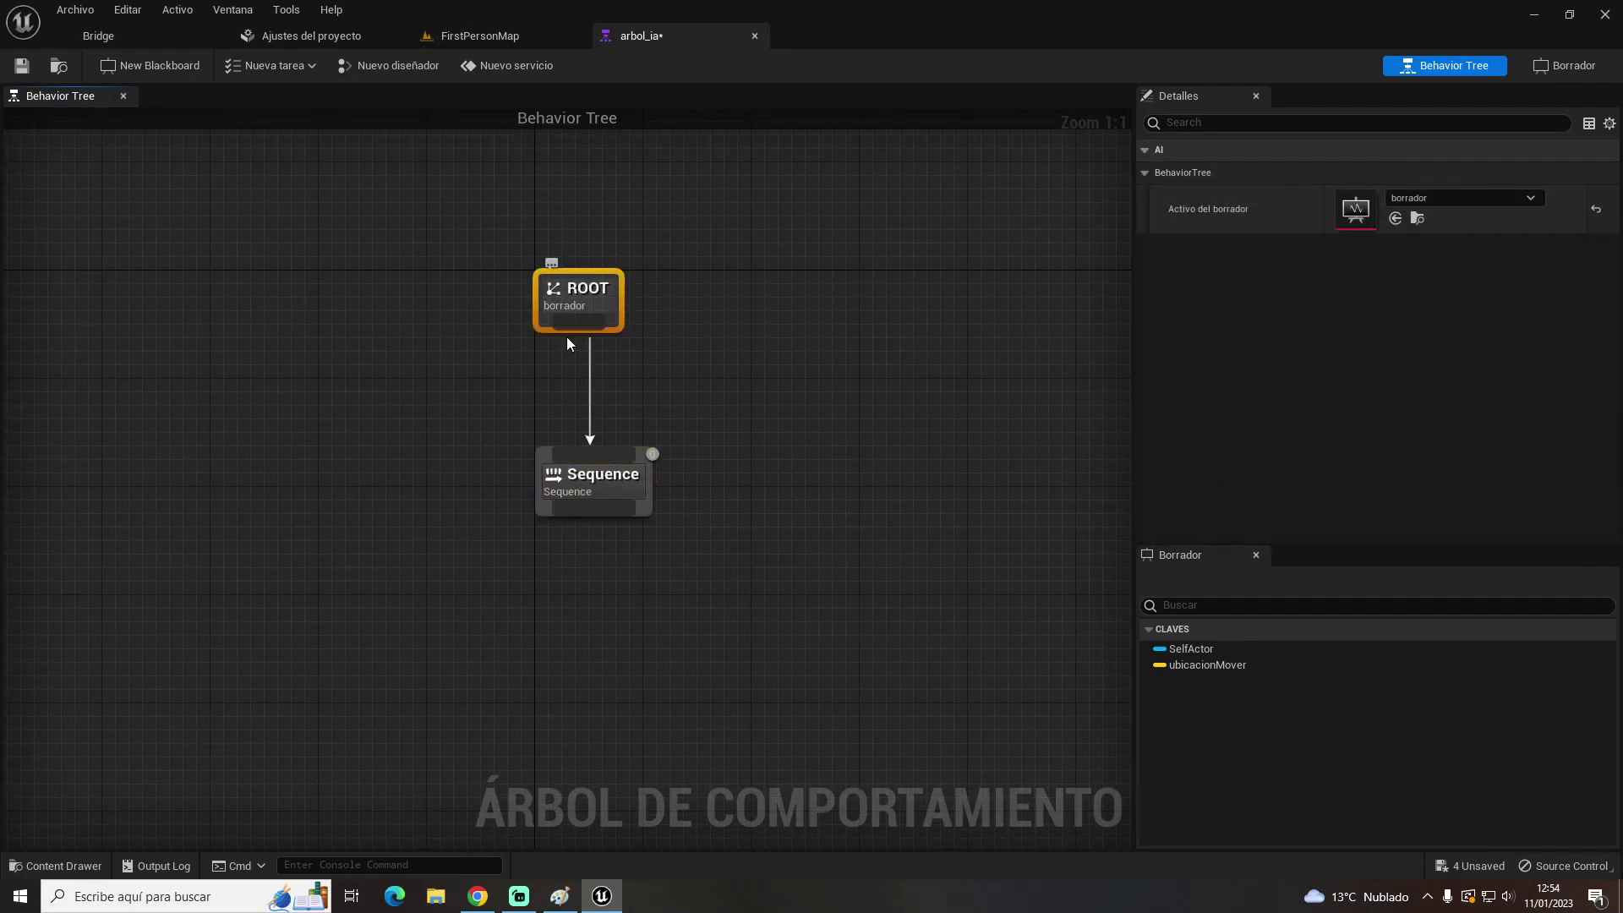
pyautogui.click(1469, 197)
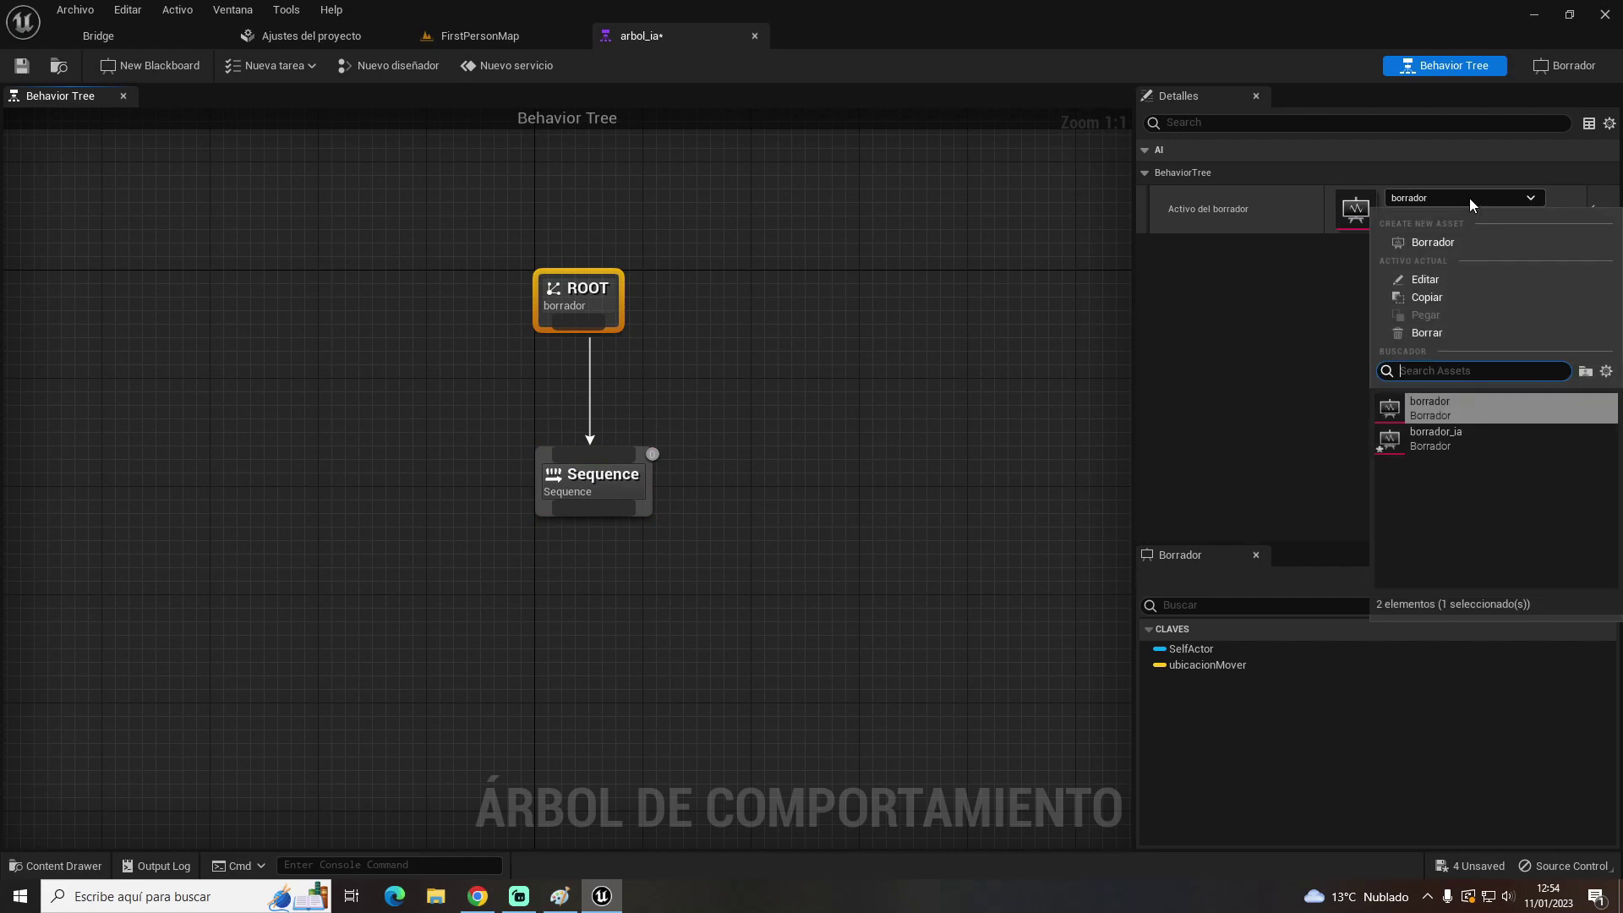
pyautogui.click(1455, 444)
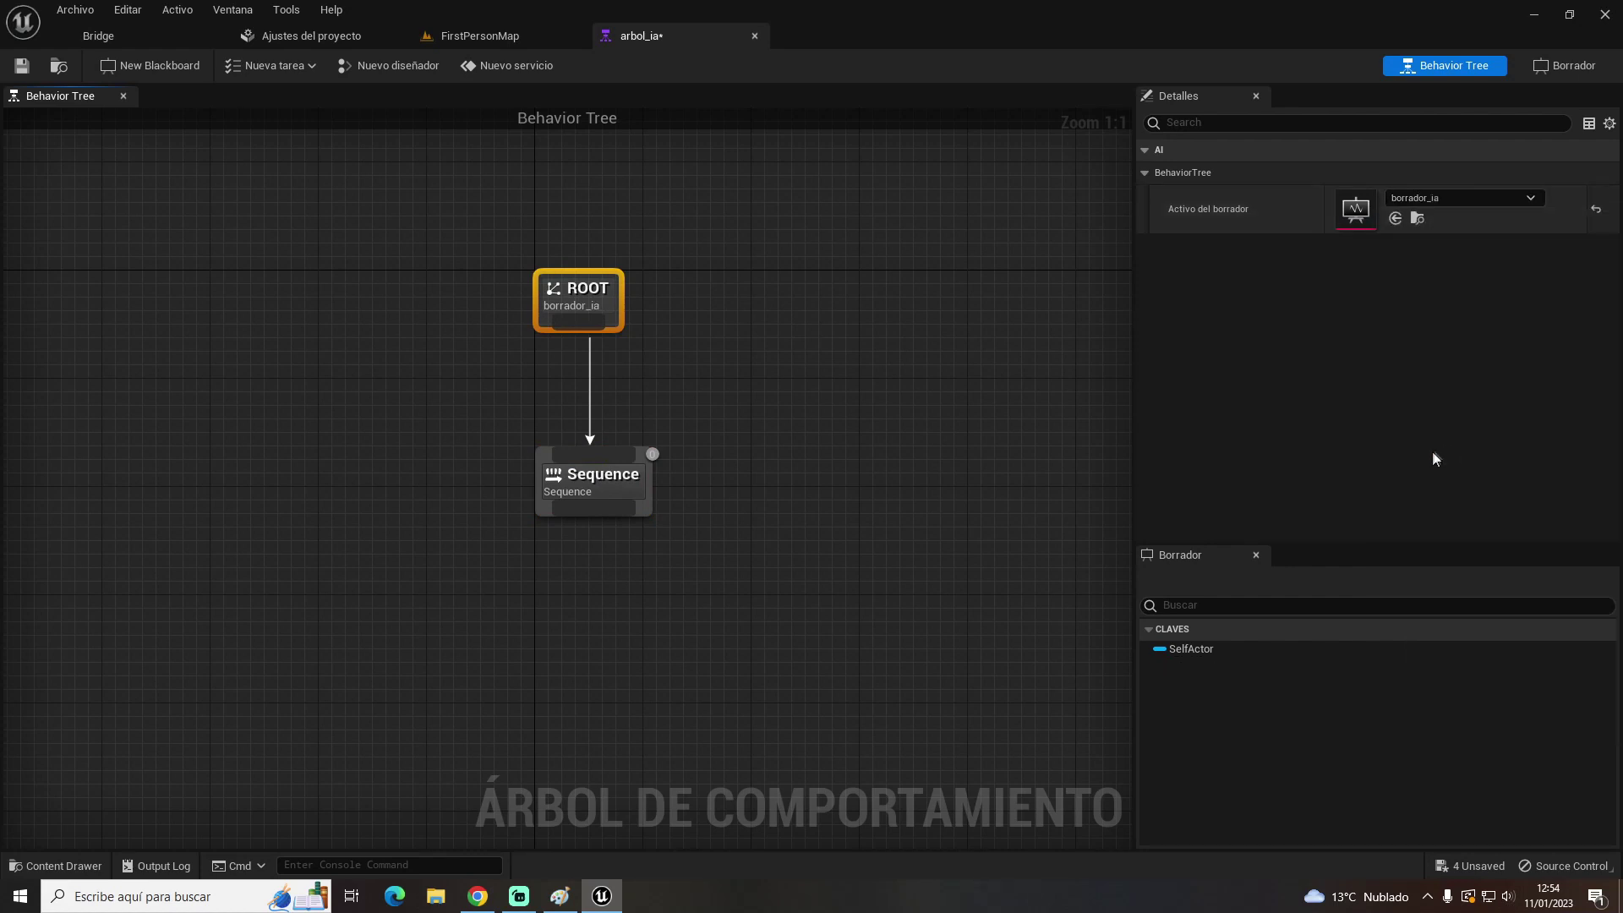
pyautogui.click(1429, 197)
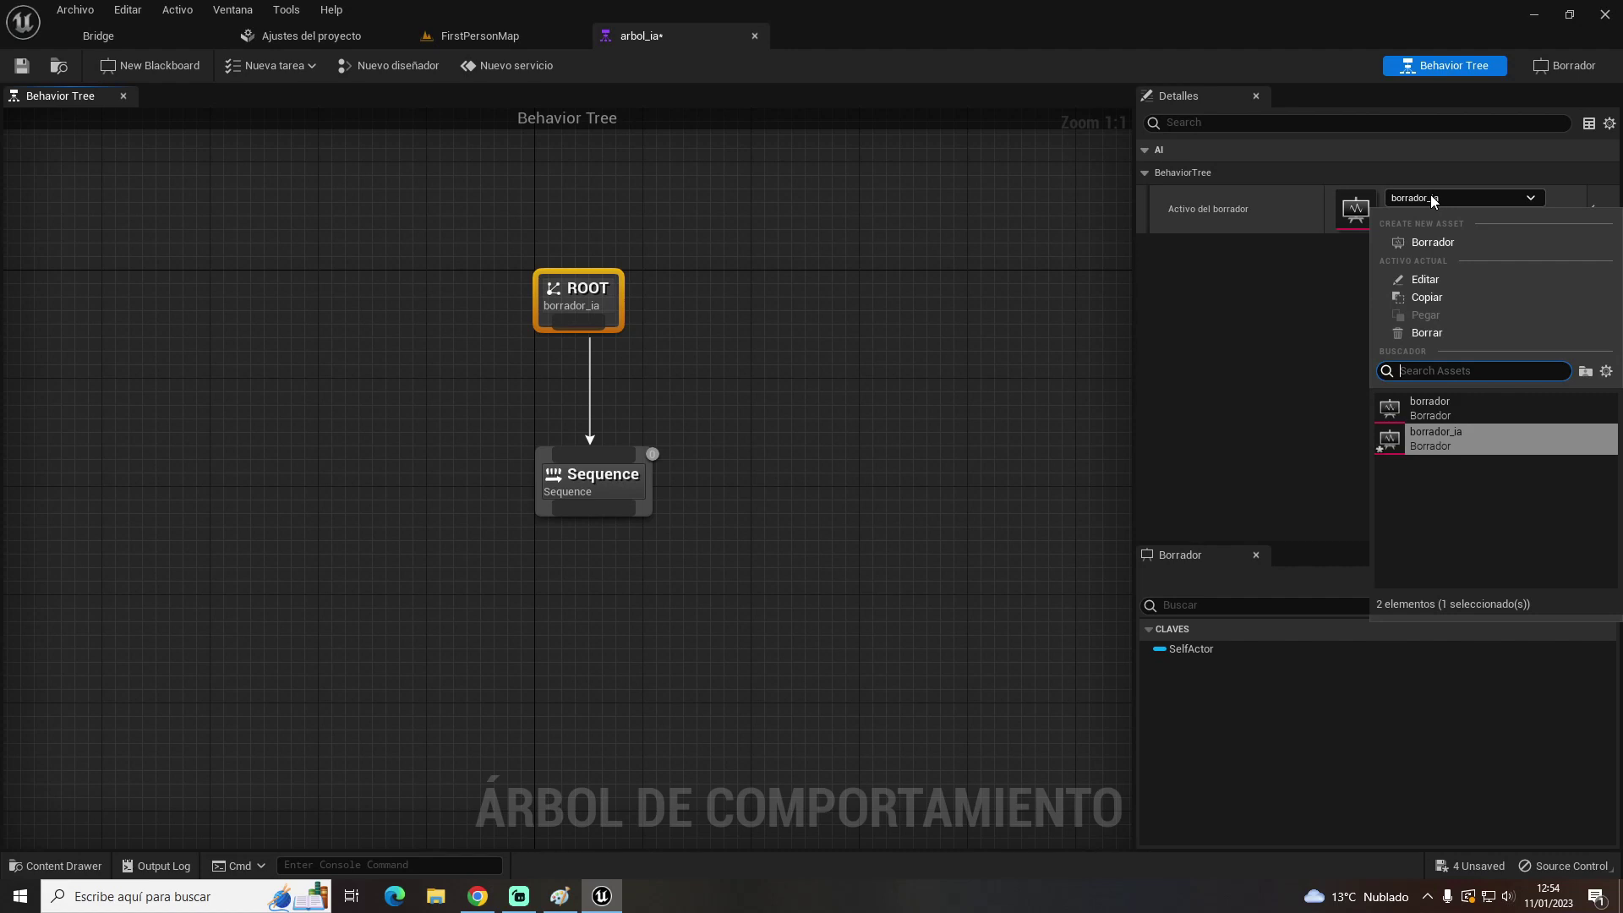
pyautogui.click(816, 385)
# Add a Move To task and a Wait task as children of the Sequence
pyautogui.moveTo(562, 514); pyautogui.dragTo(522, 650)
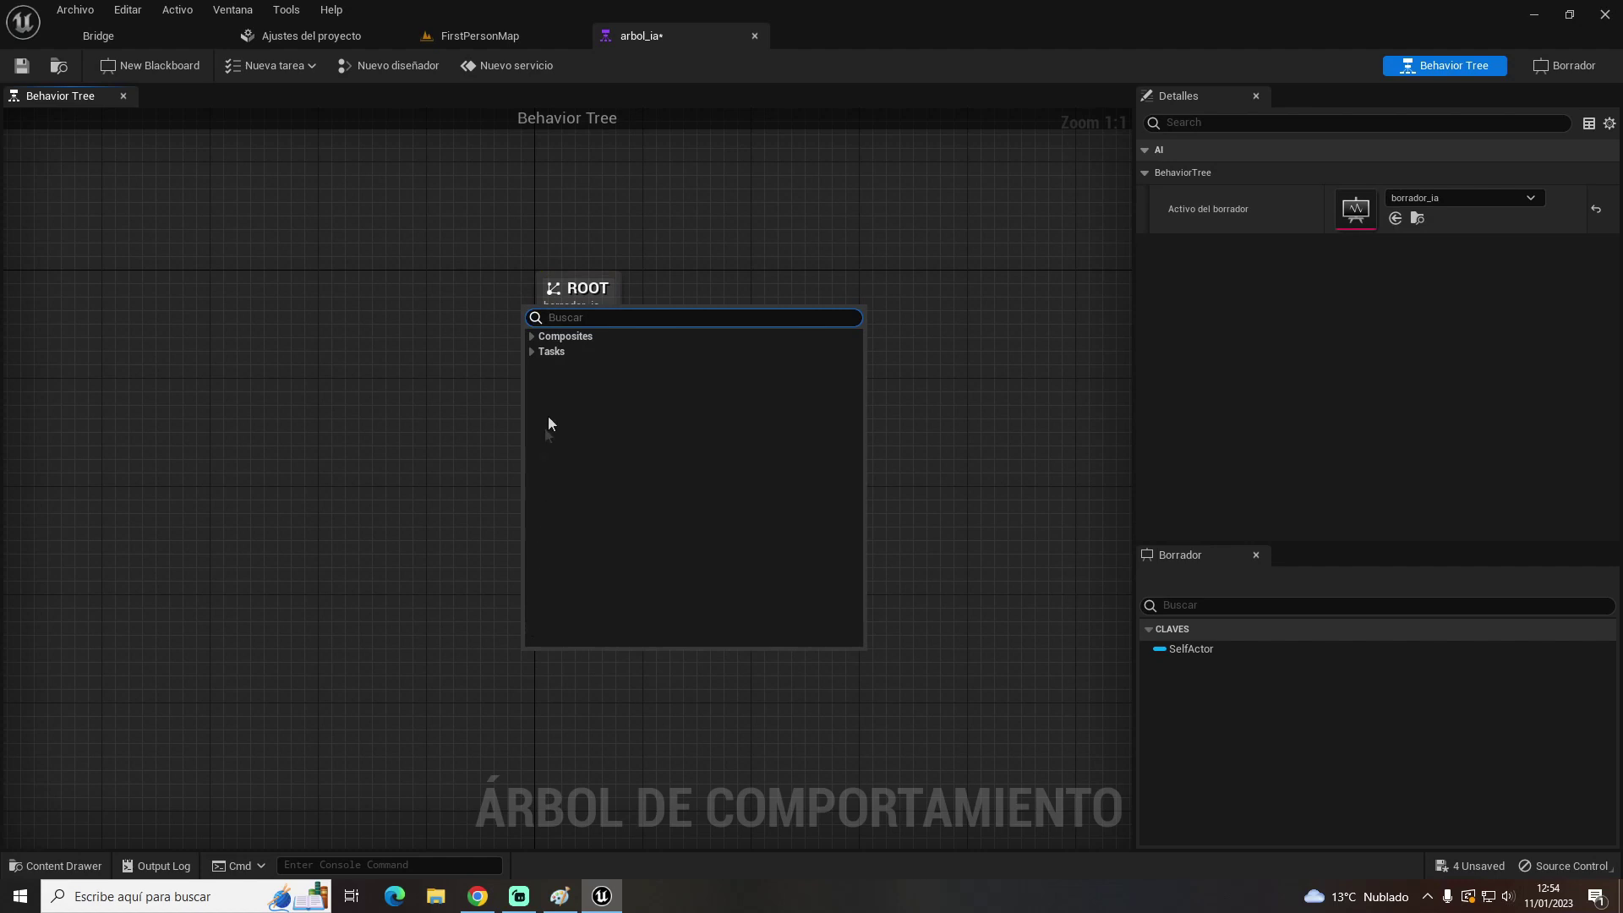
pyautogui.click(531, 351)
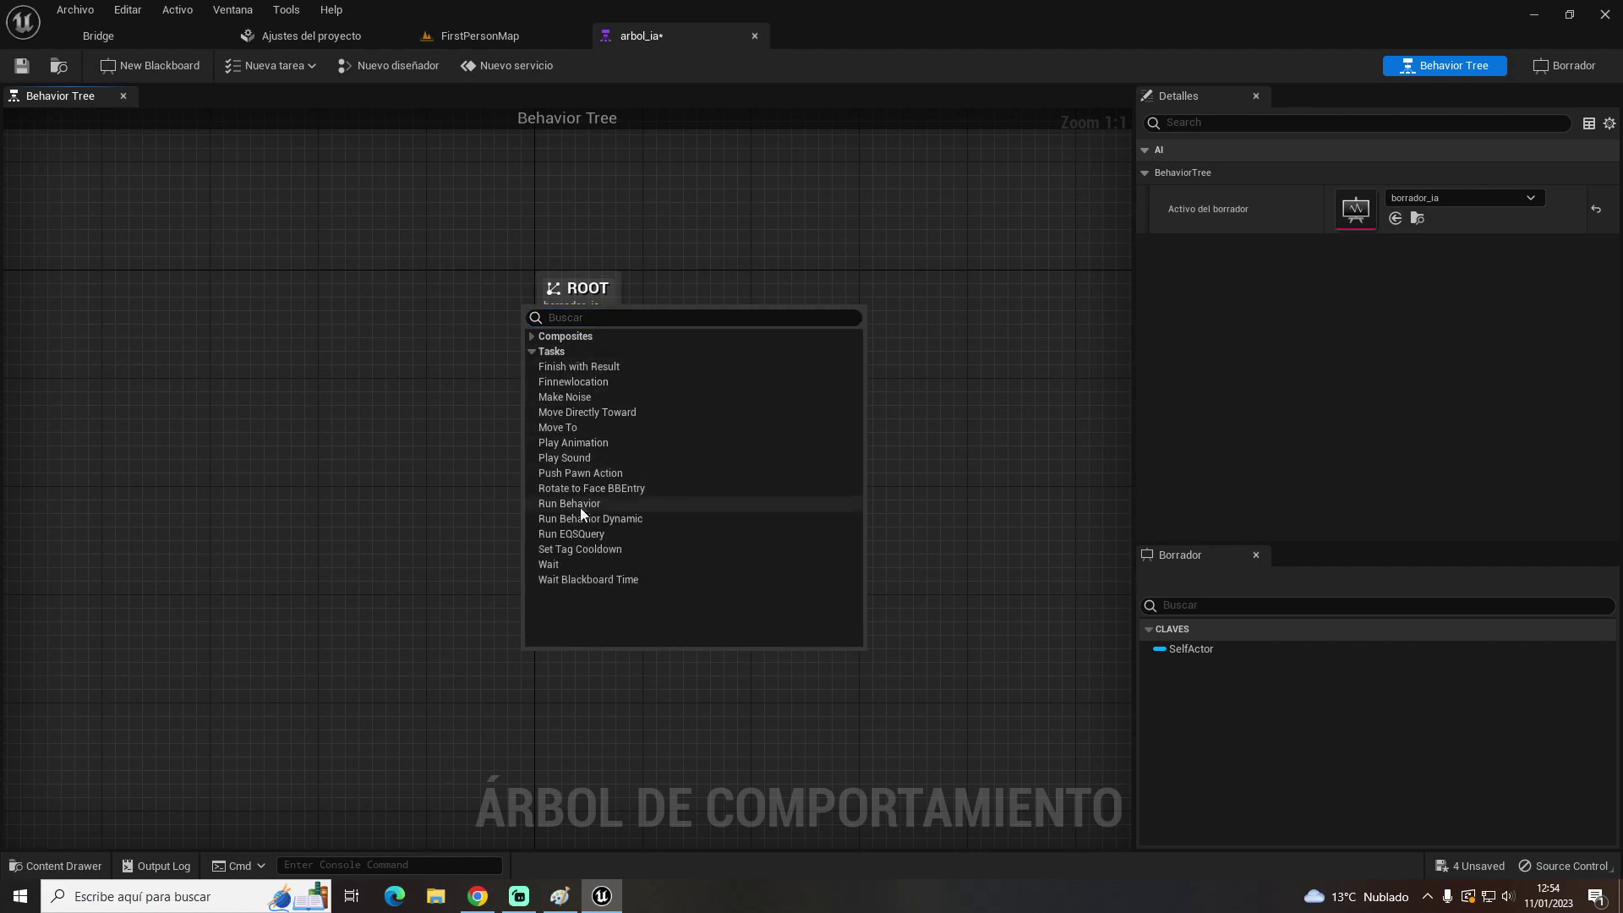
pyautogui.click(571, 427)
pyautogui.moveTo(592, 507); pyautogui.dragTo(799, 634)
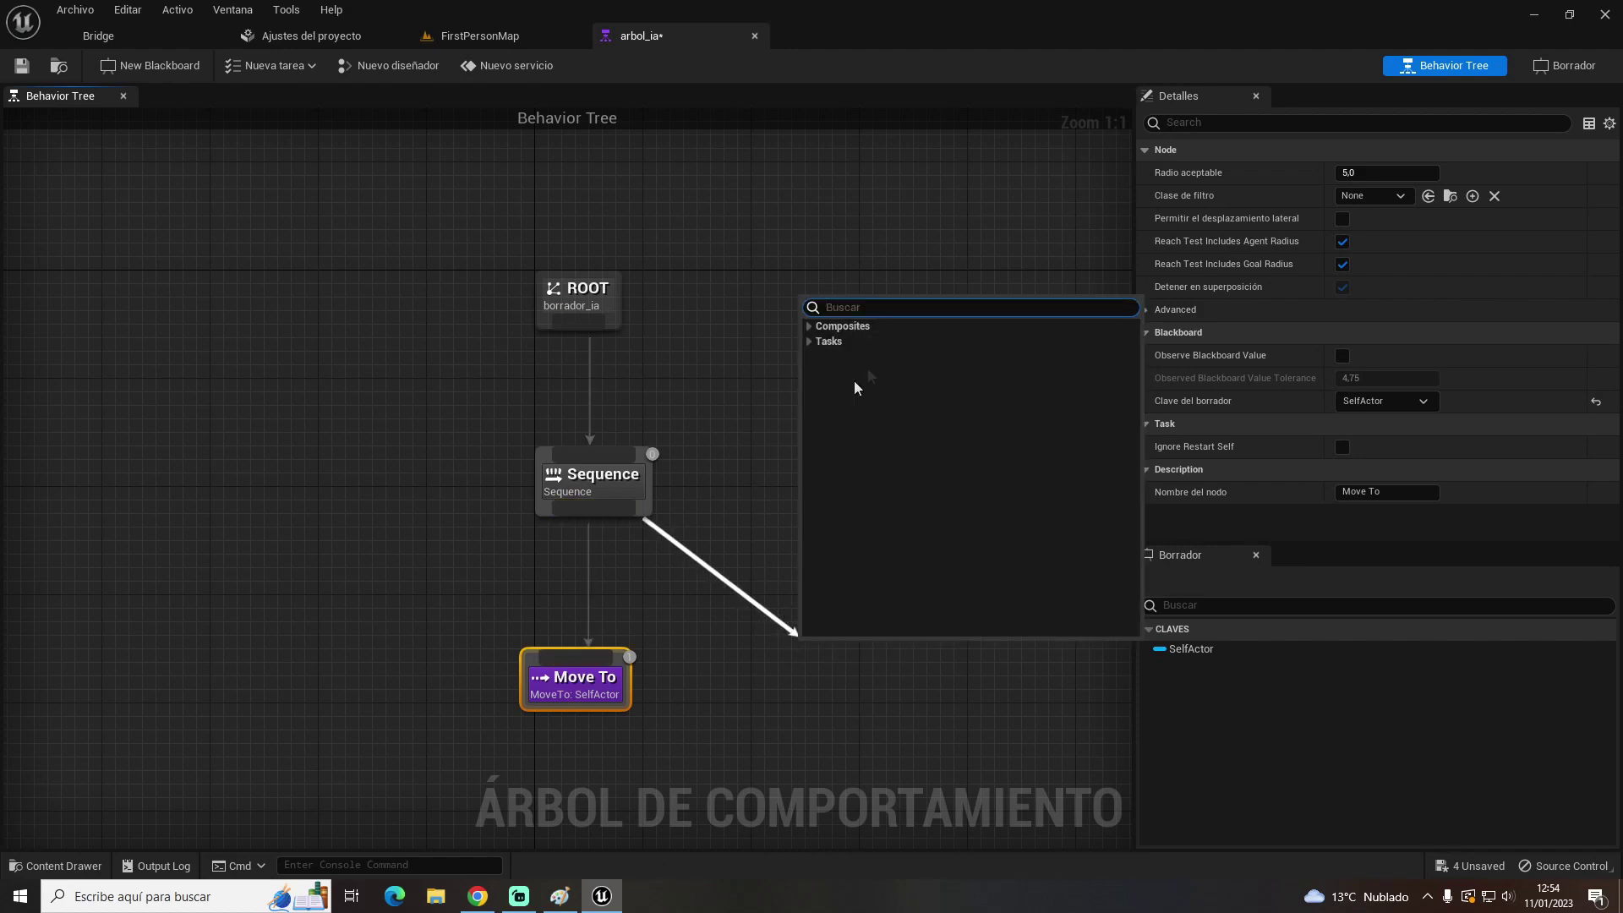
pyautogui.click(810, 342)
pyautogui.click(823, 556)
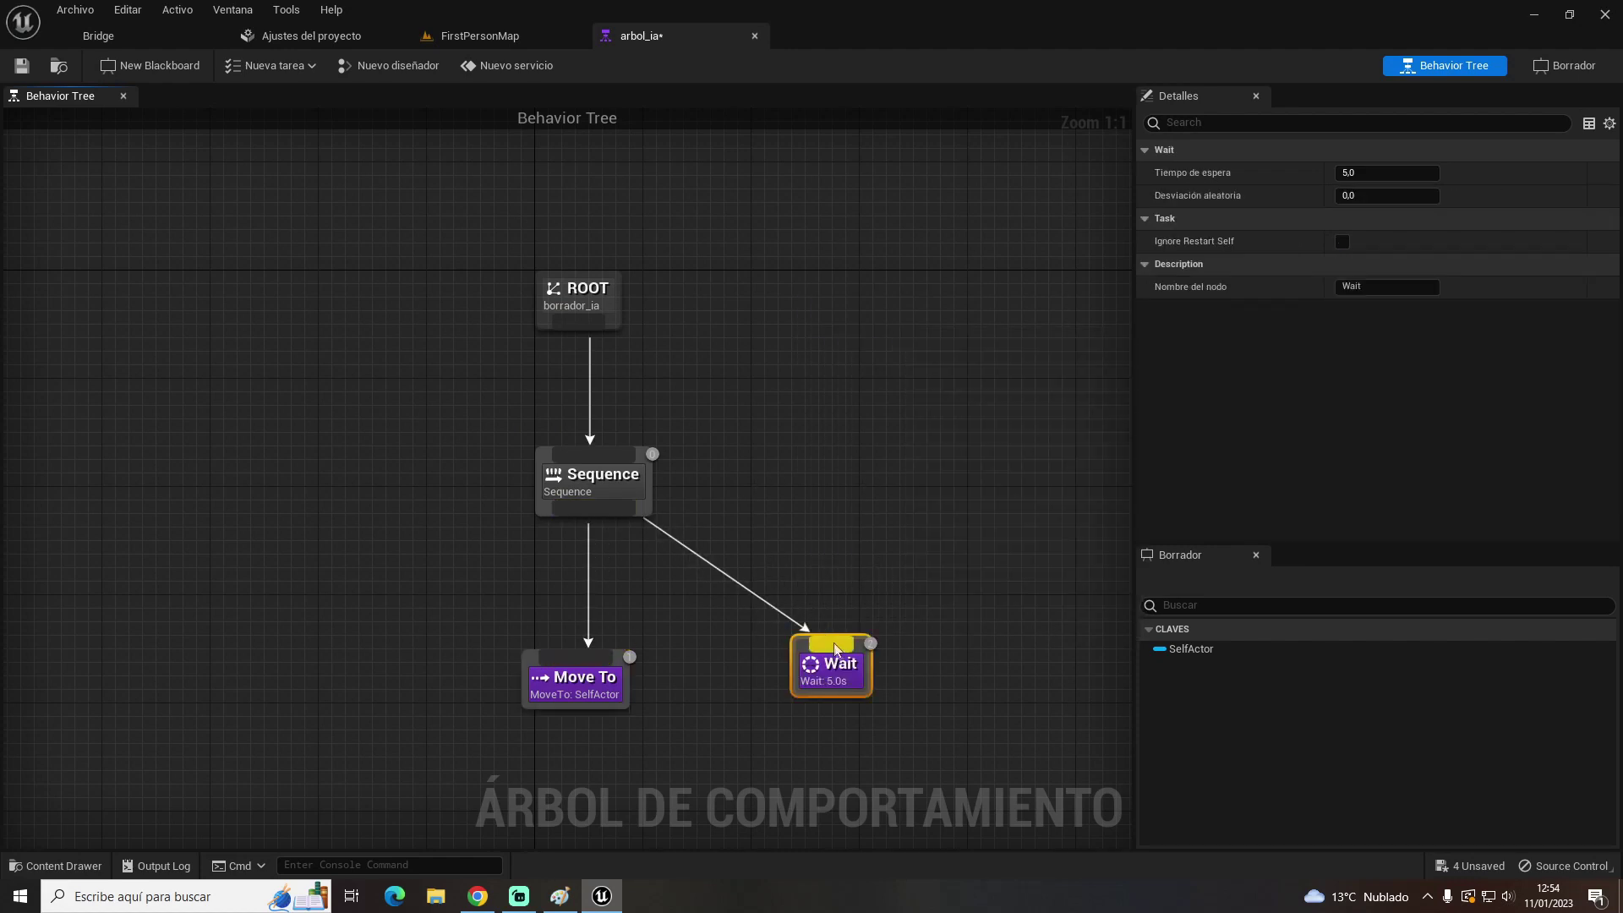
# Set the Wait task's time to 1.0 seconds and nudge Move To to the right
pyautogui.click(1373, 172)
pyautogui.write('1')
pyautogui.press('Return')
pyautogui.click(905, 360)
pyautogui.moveTo(614, 738); pyautogui.dragTo(652, 595, button='right')
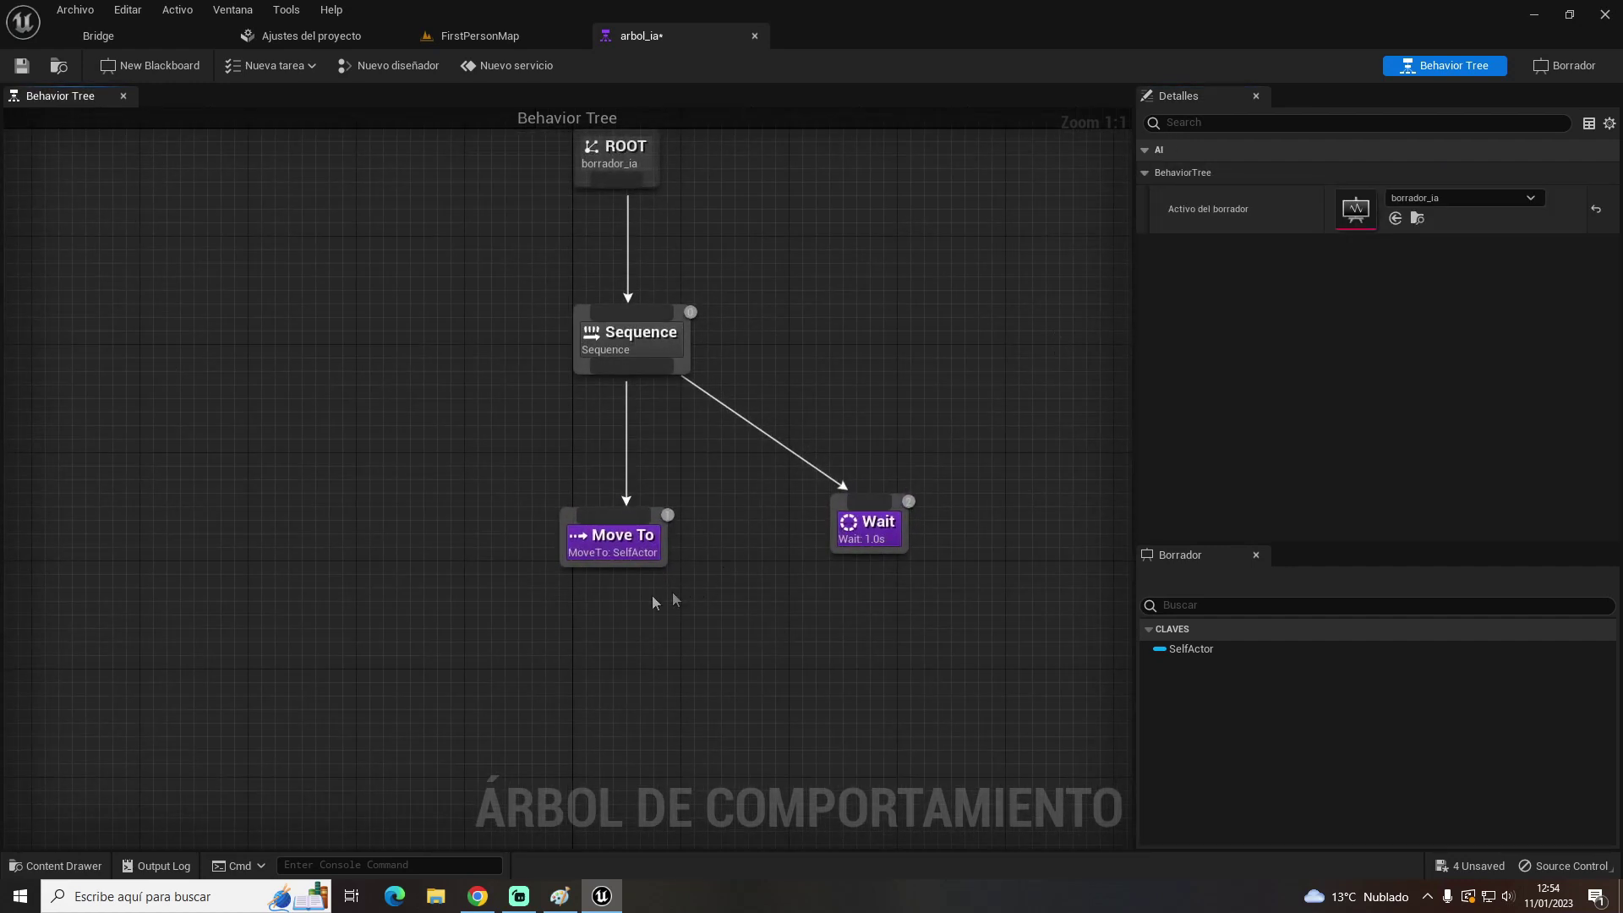
pyautogui.moveTo(669, 548); pyautogui.dragTo(711, 548)
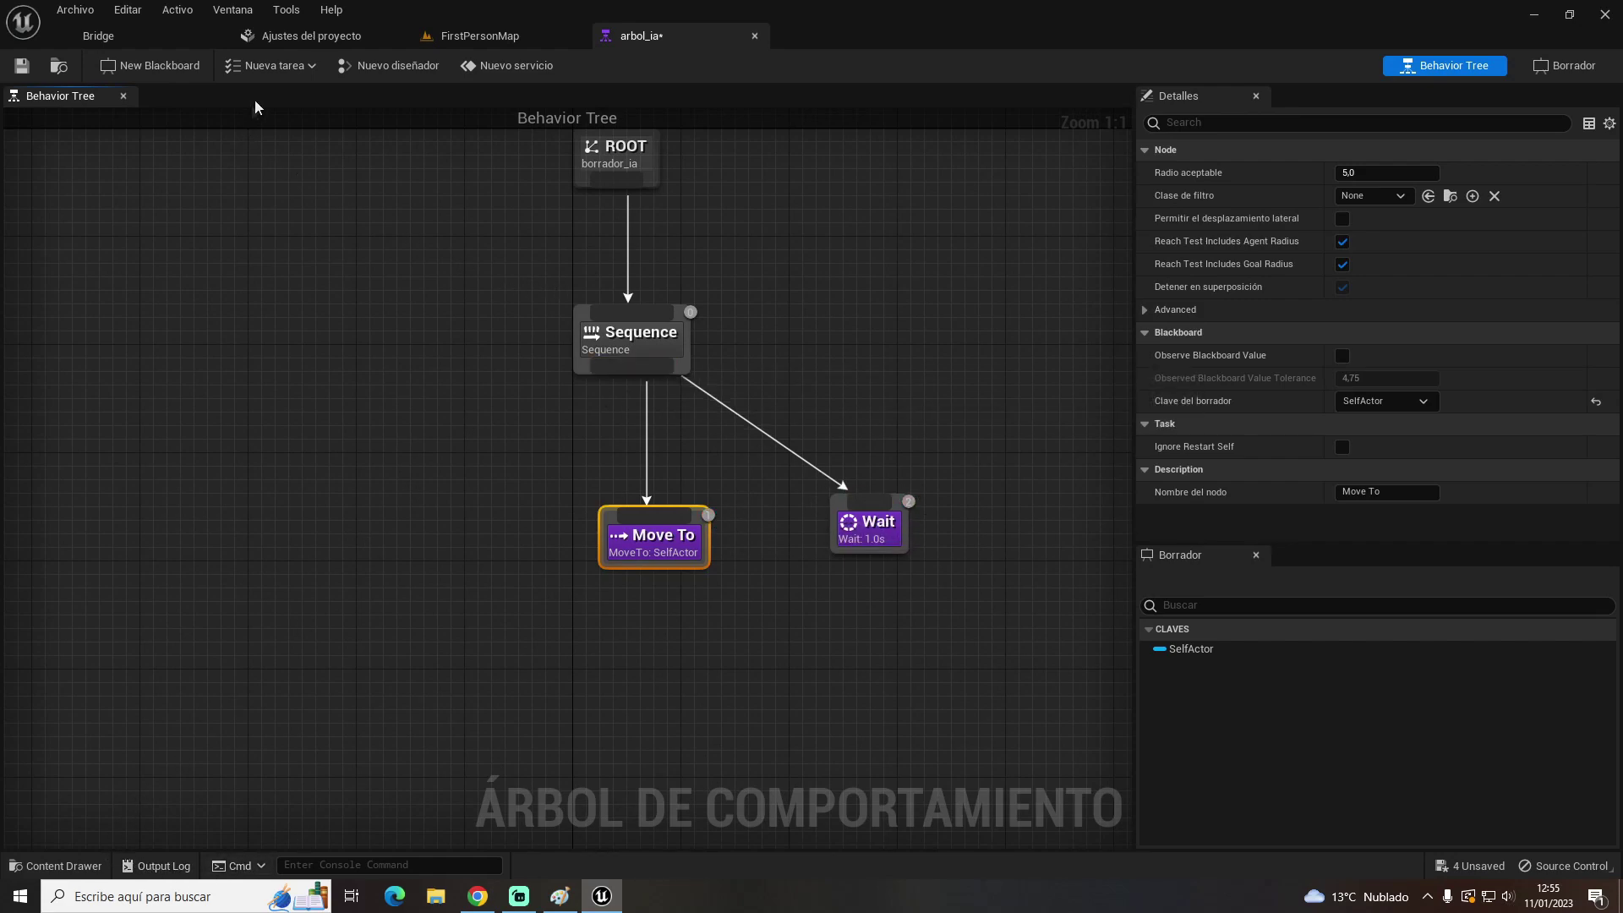
pyautogui.click(278, 68)
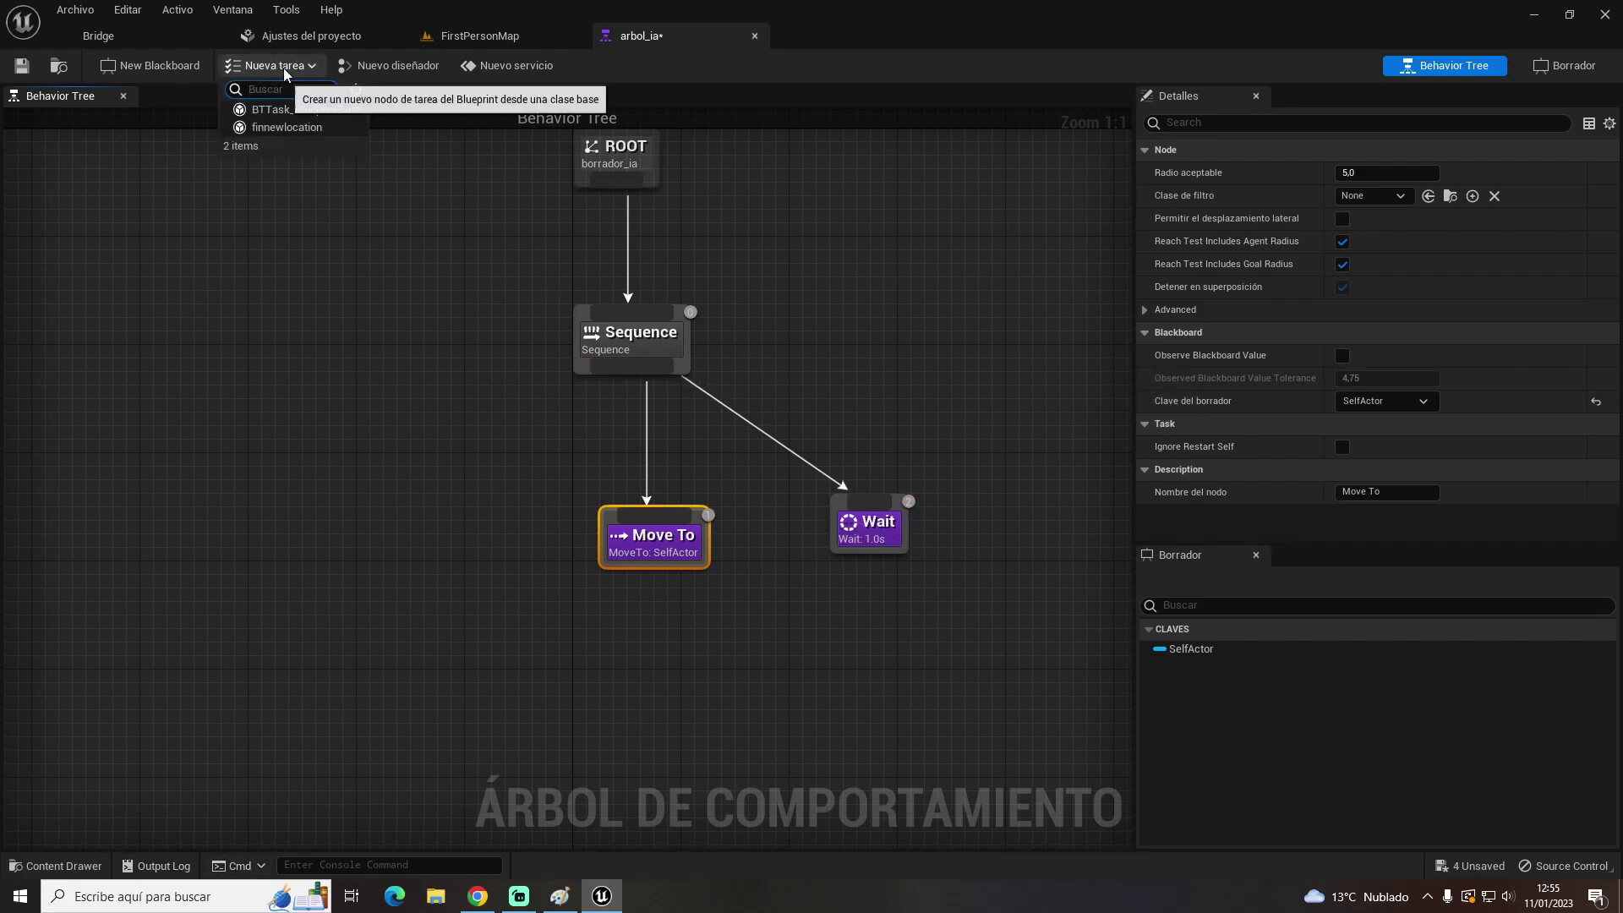
# Create a BTTask_BlueprintBase Blueprint named buscarlugar in patrullaje and open it
pyautogui.click(311, 115)
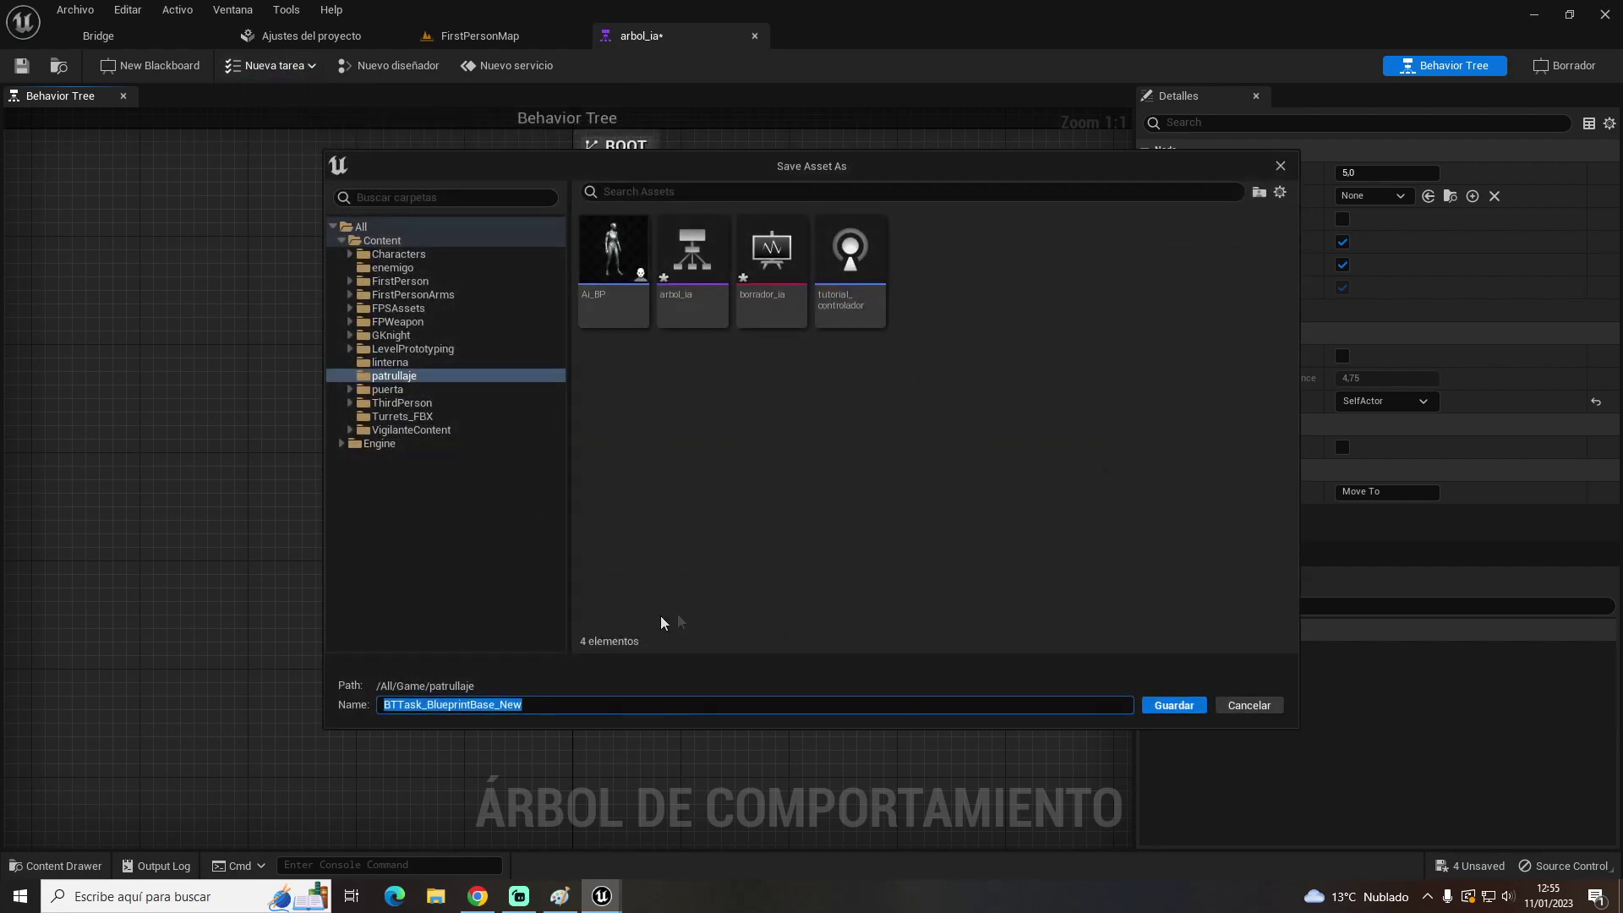
pyautogui.click(1241, 704)
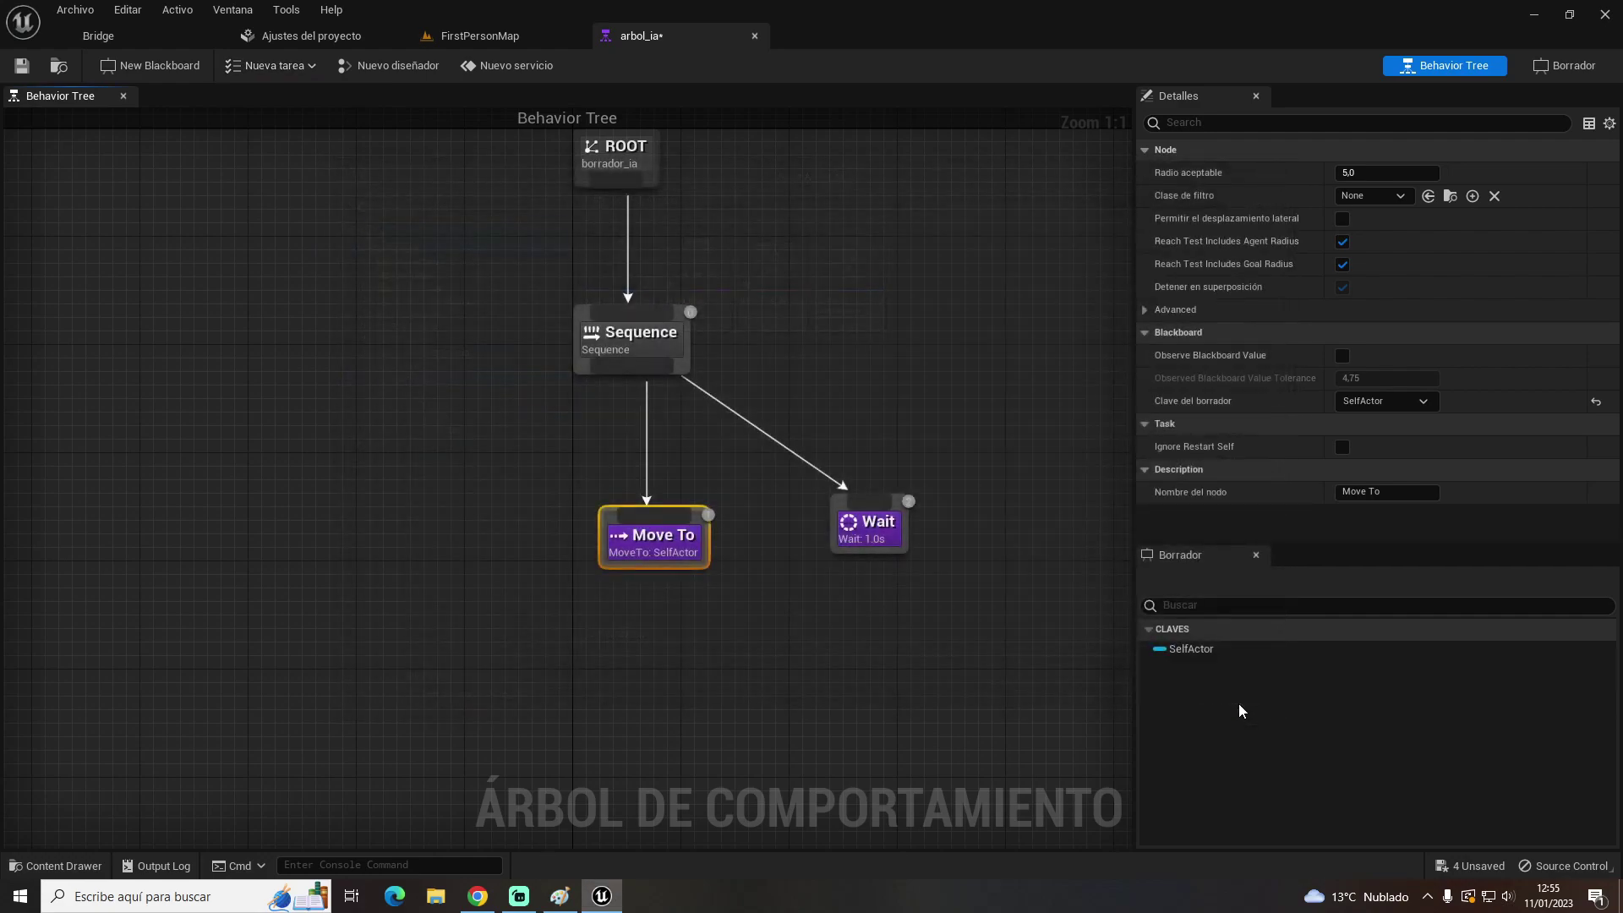
pyautogui.click(88, 864)
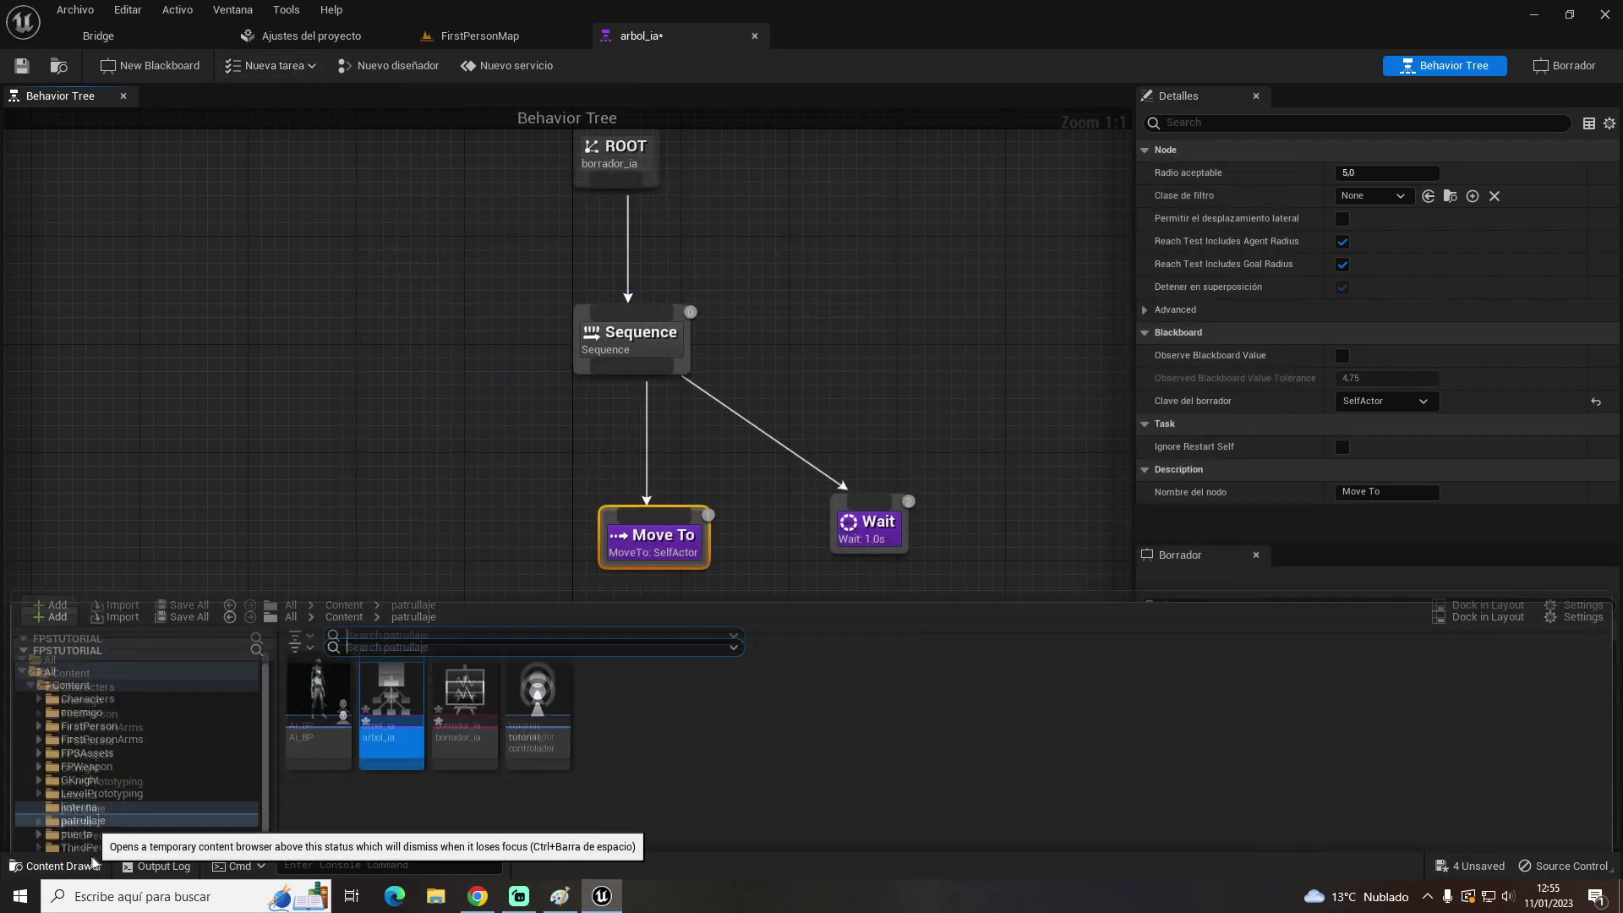
pyautogui.rightClick(685, 666)
pyautogui.click(785, 190)
pyautogui.write('task')
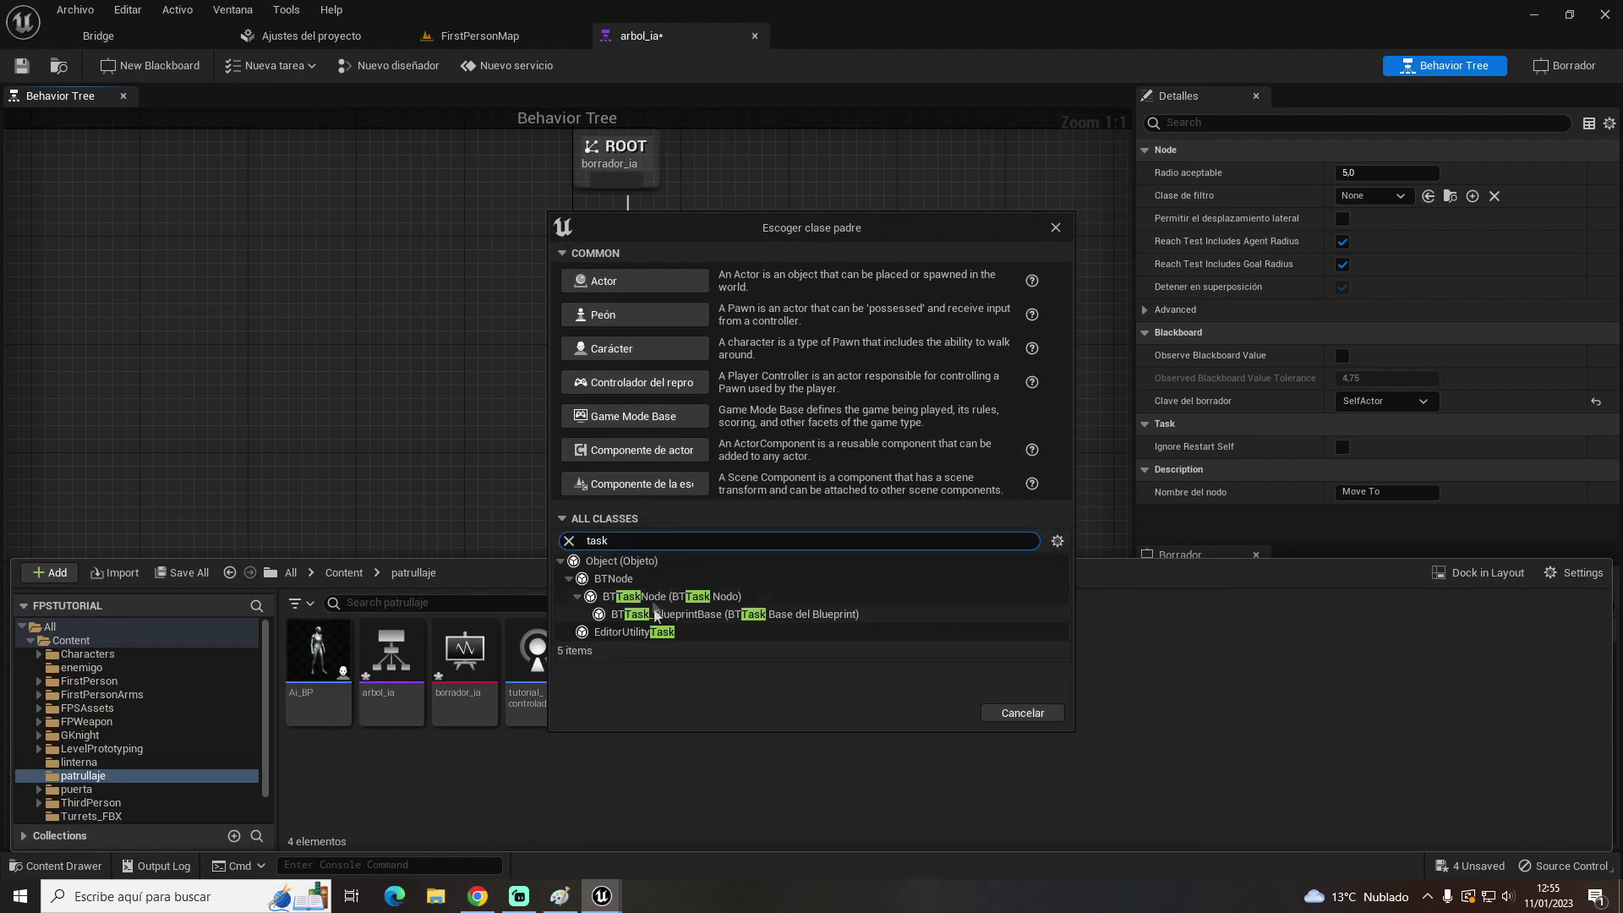
pyautogui.click(668, 614)
pyautogui.click(961, 722)
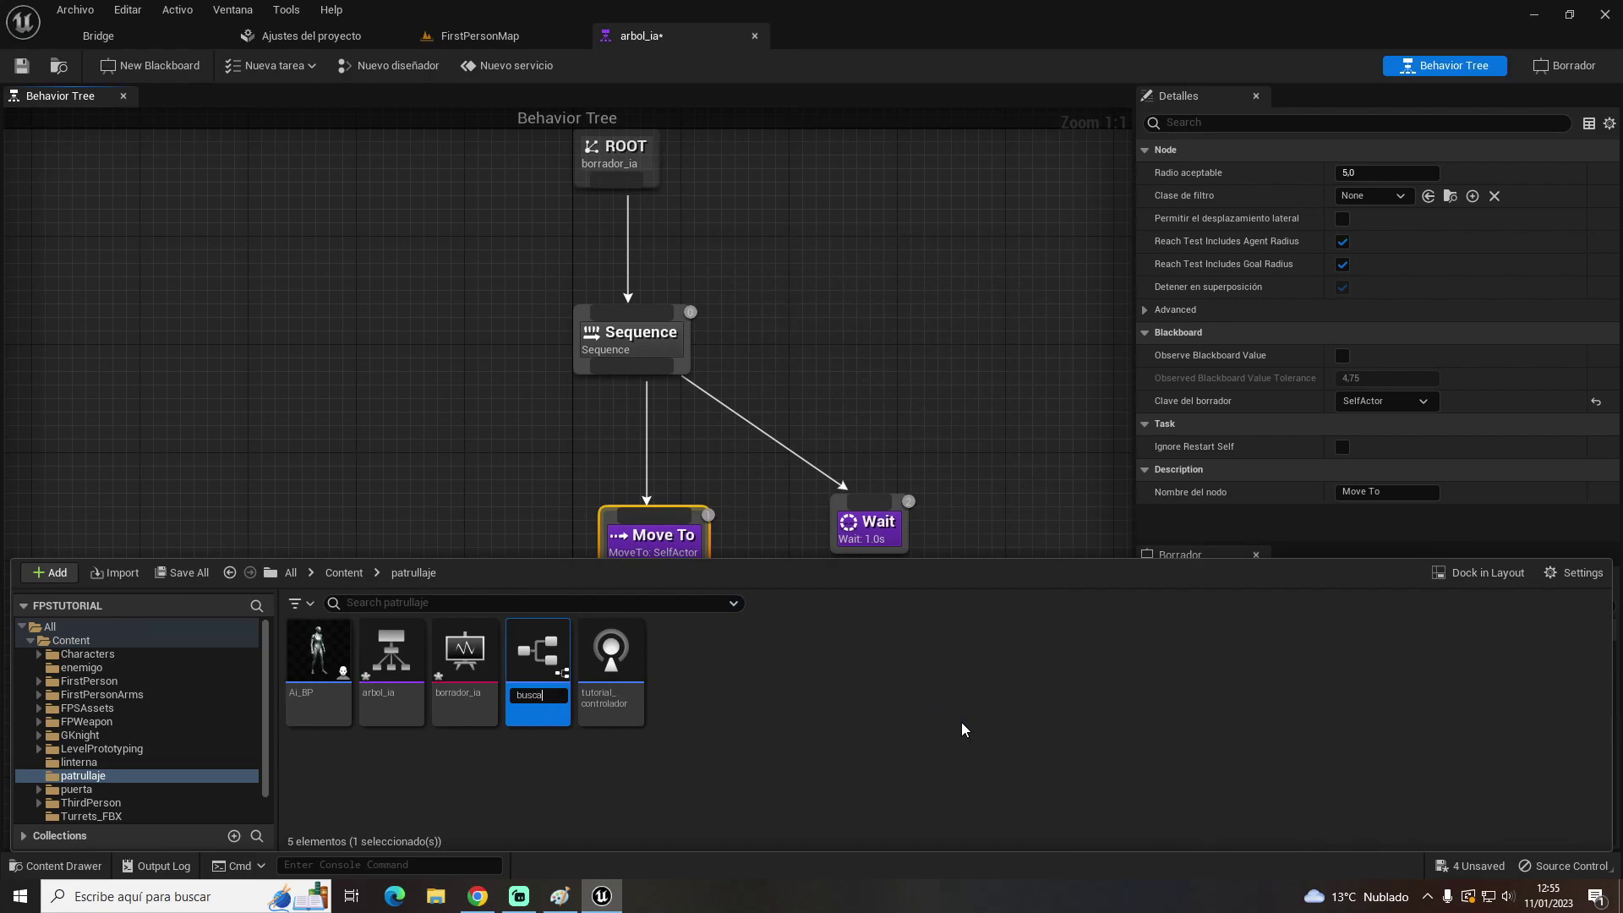
pyautogui.press('Return')
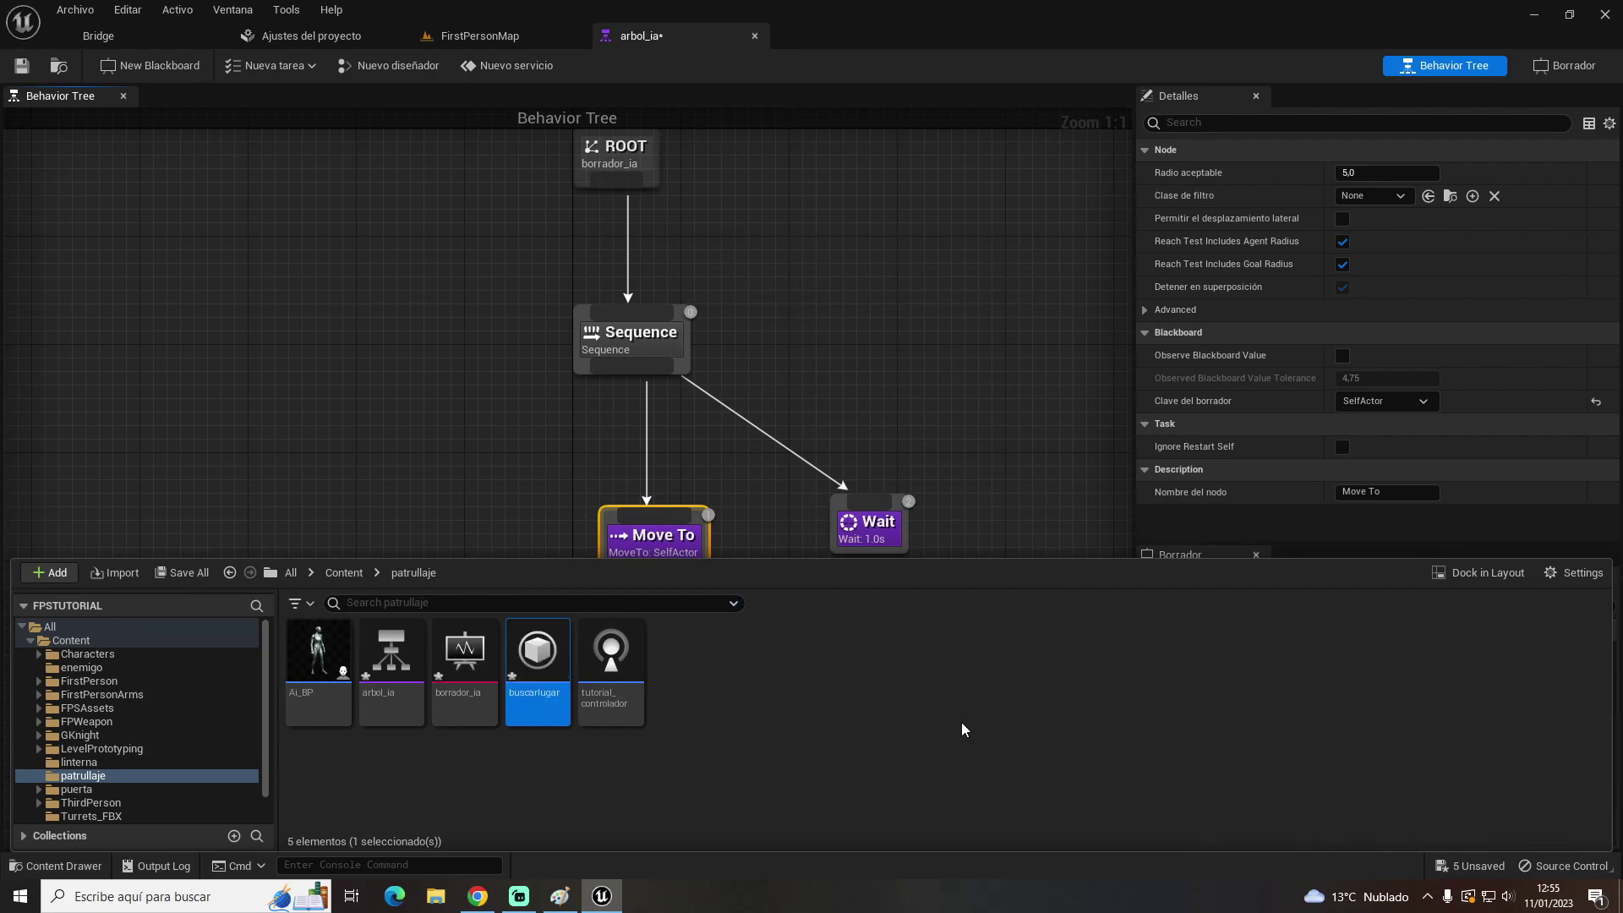
pyautogui.doubleClick(534, 659)
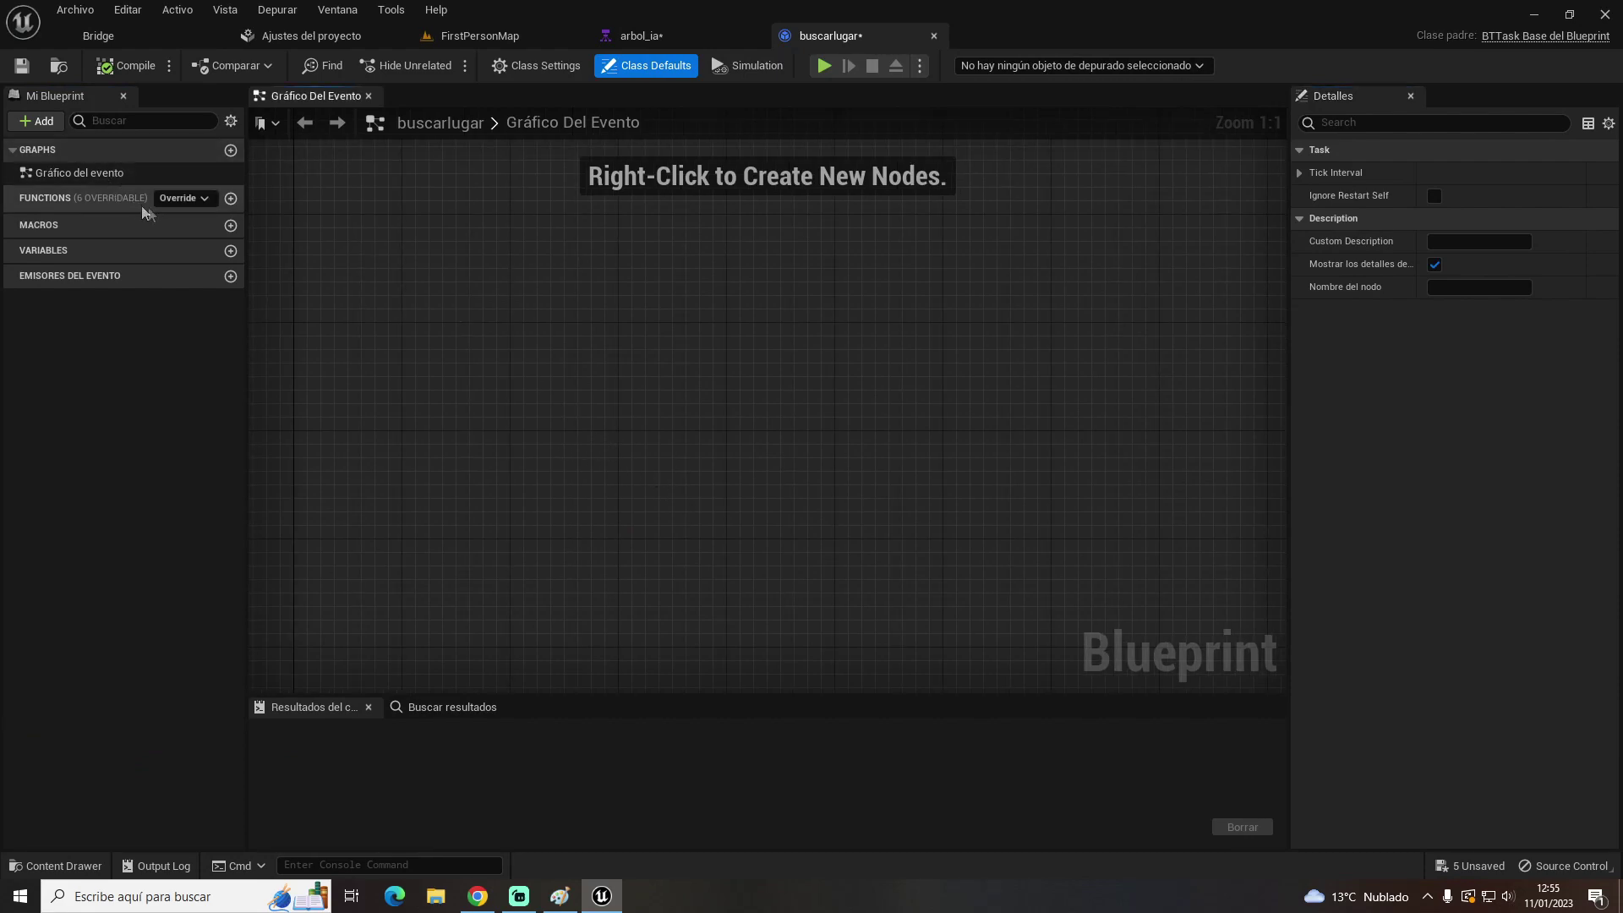
# Override Receive Execute AI and connect an 'ajustar valor del borrador como vector' node
pyautogui.click(183, 198)
pyautogui.click(280, 261)
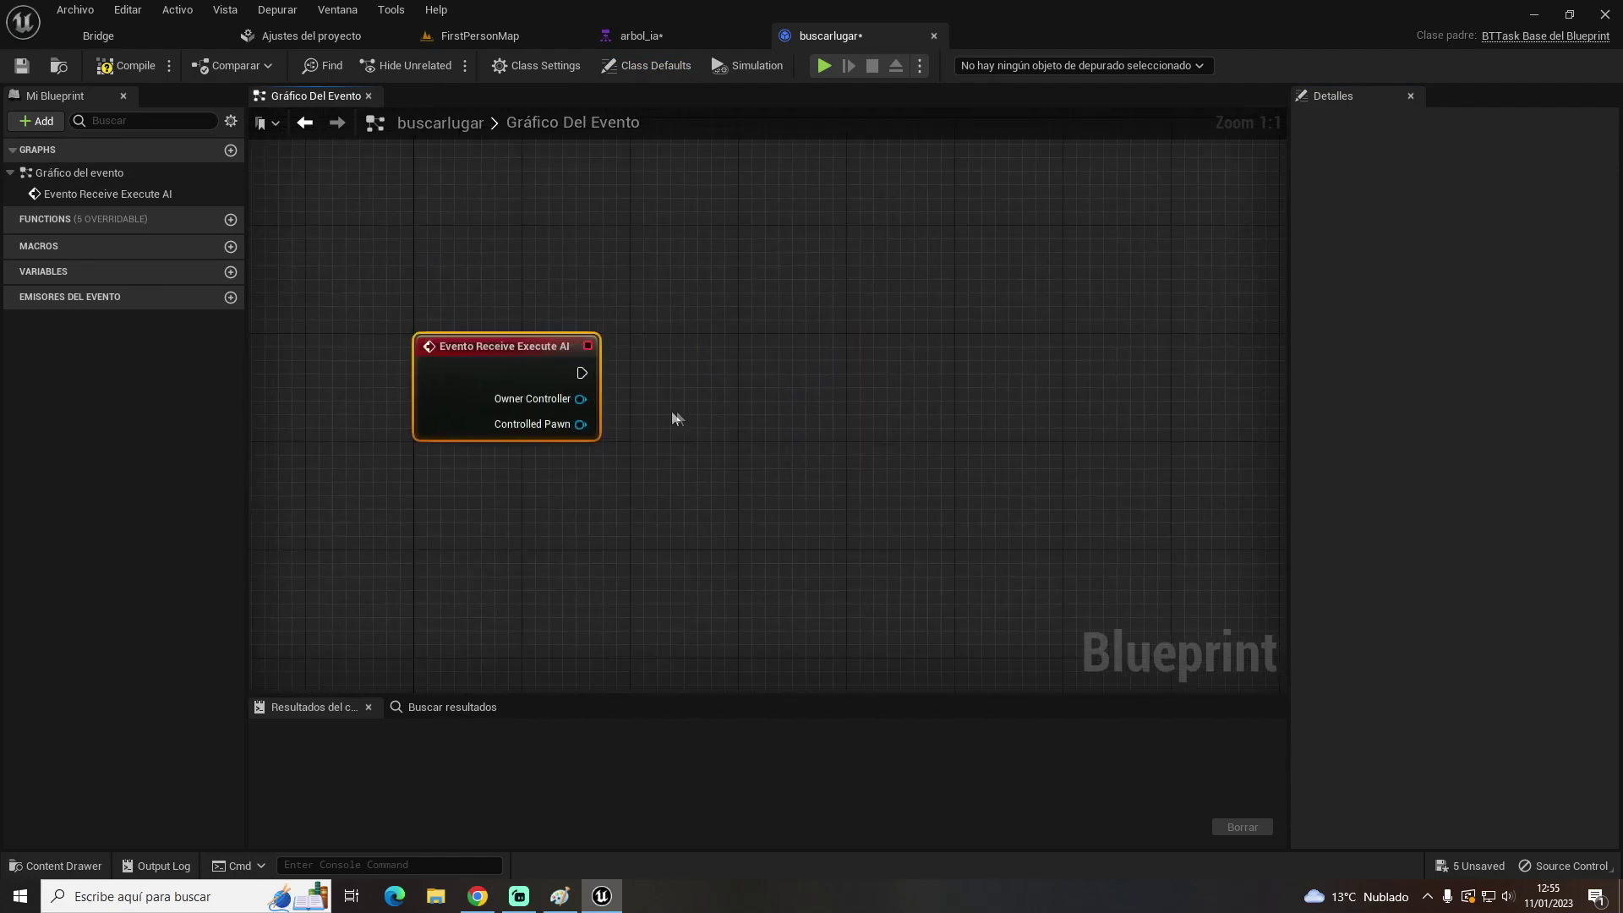
pyautogui.moveTo(583, 373); pyautogui.dragTo(832, 380)
pyautogui.write('ajustar')
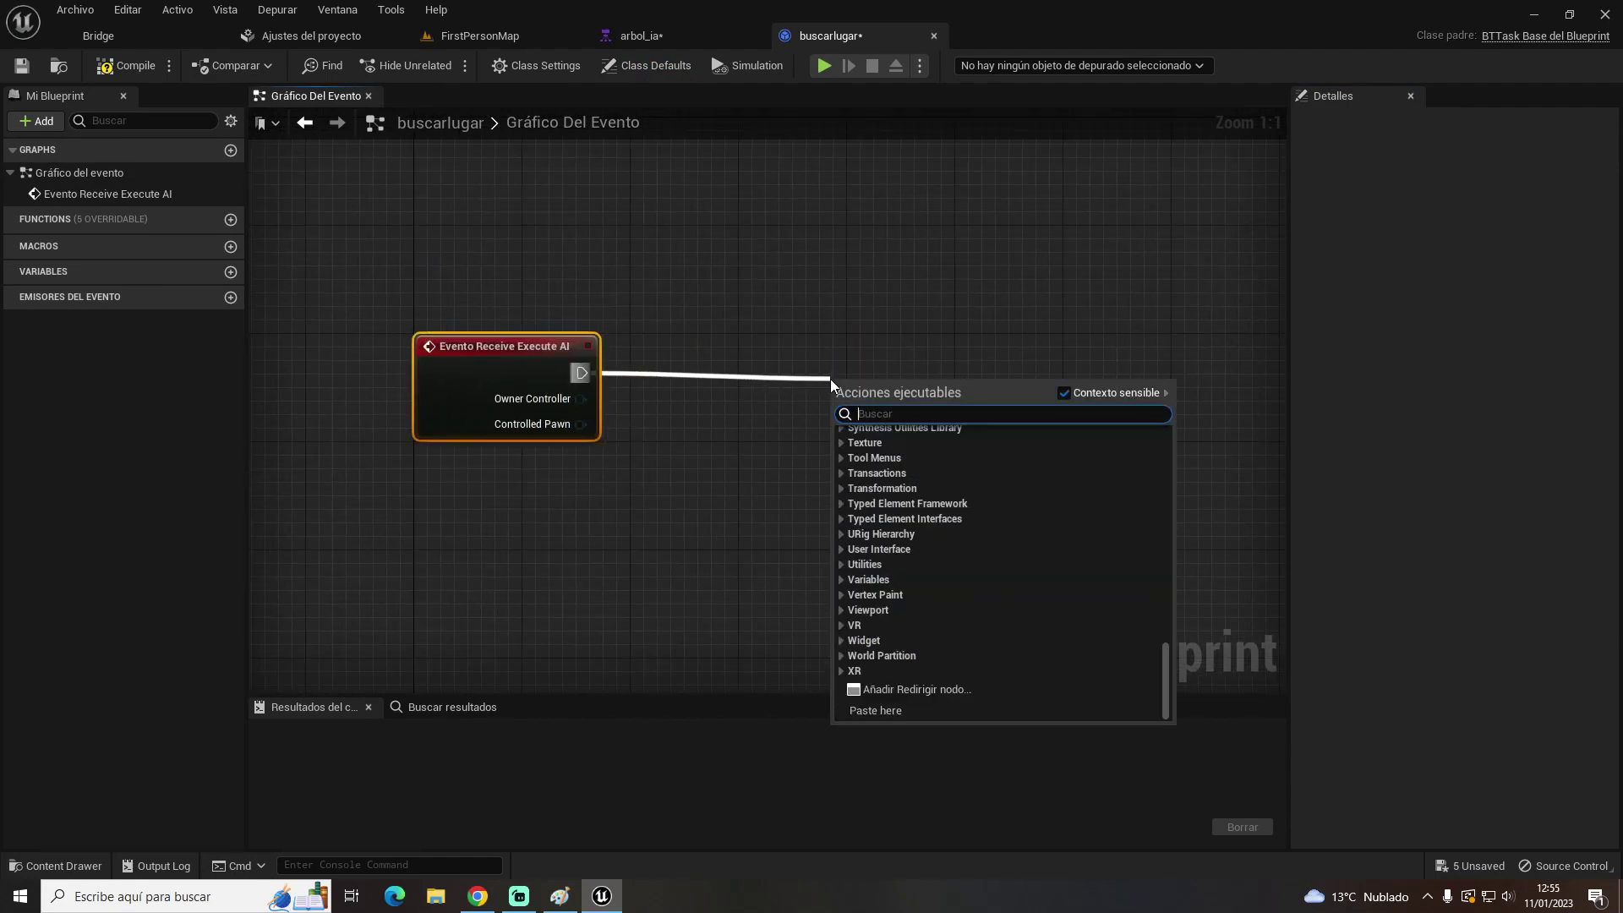
pyautogui.write(' valor del')
pyautogui.press('Return')
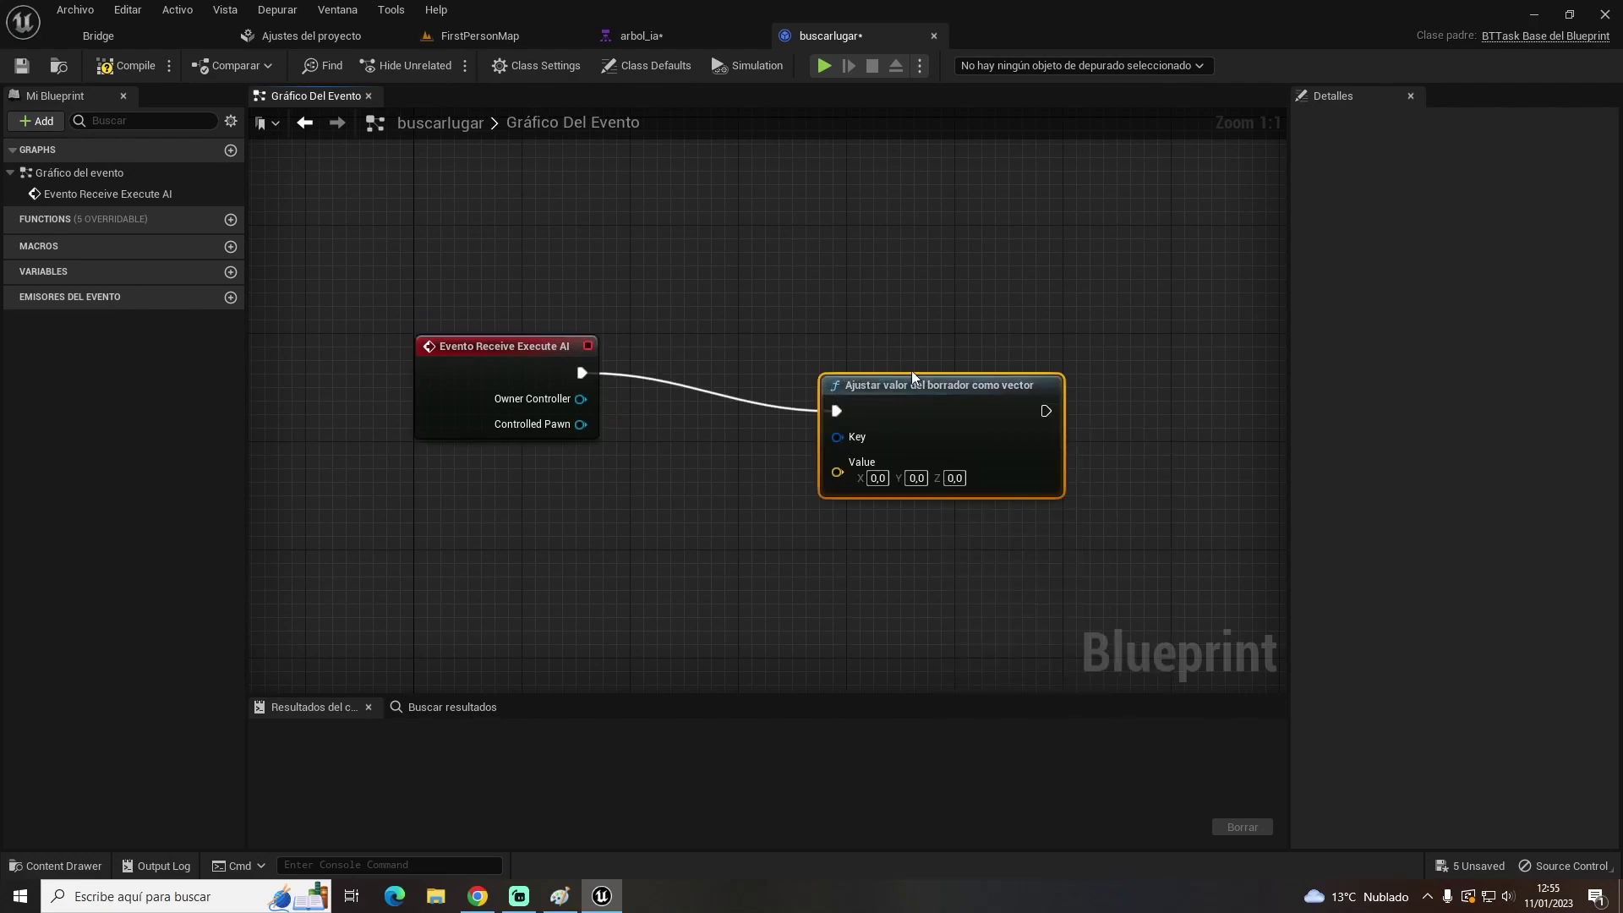
pyautogui.moveTo(1035, 362); pyautogui.dragTo(716, 366, button='right')
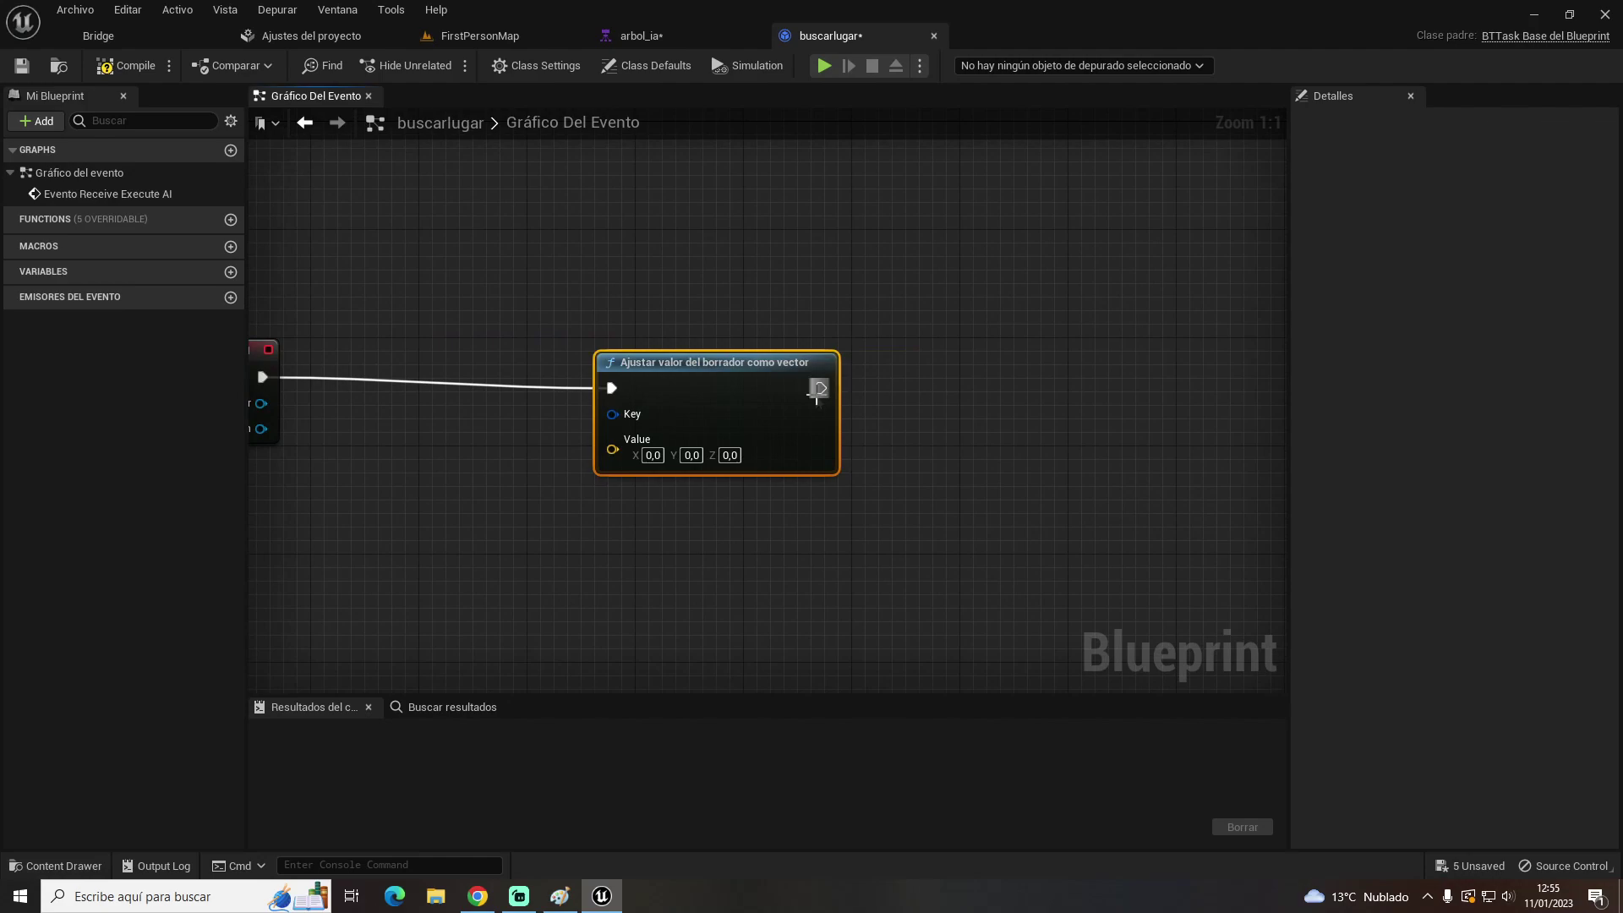
# Chain a Finalizar ejecutar node after the set-blackboard-vector node
pyautogui.moveTo(821, 387); pyautogui.dragTo(1013, 384)
pyautogui.write('finali')
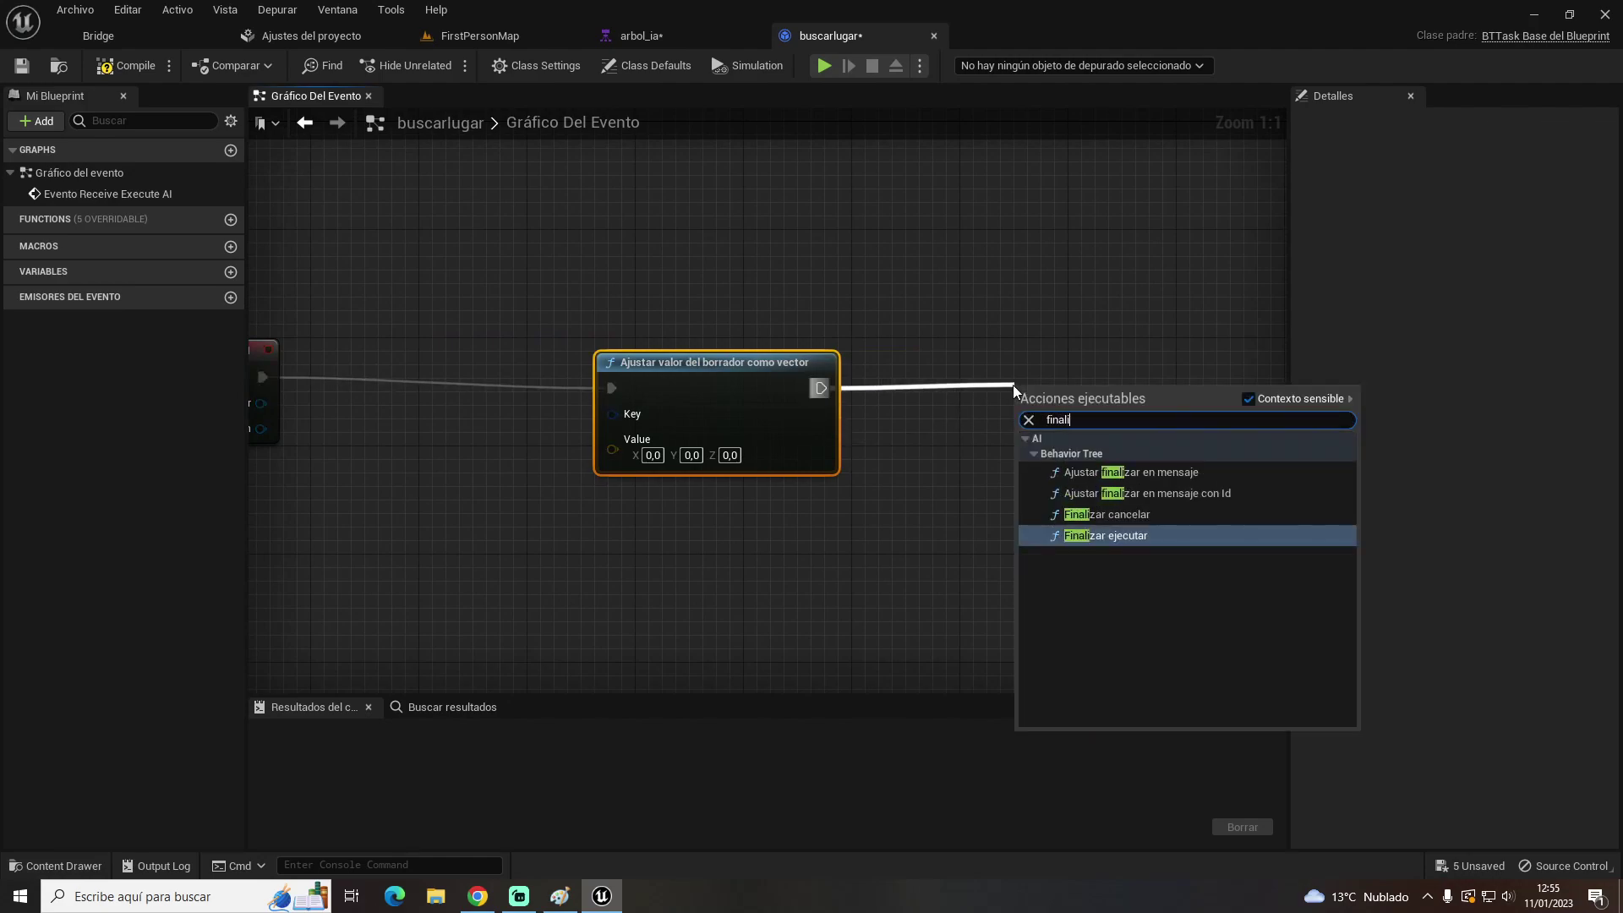
pyautogui.press('Return')
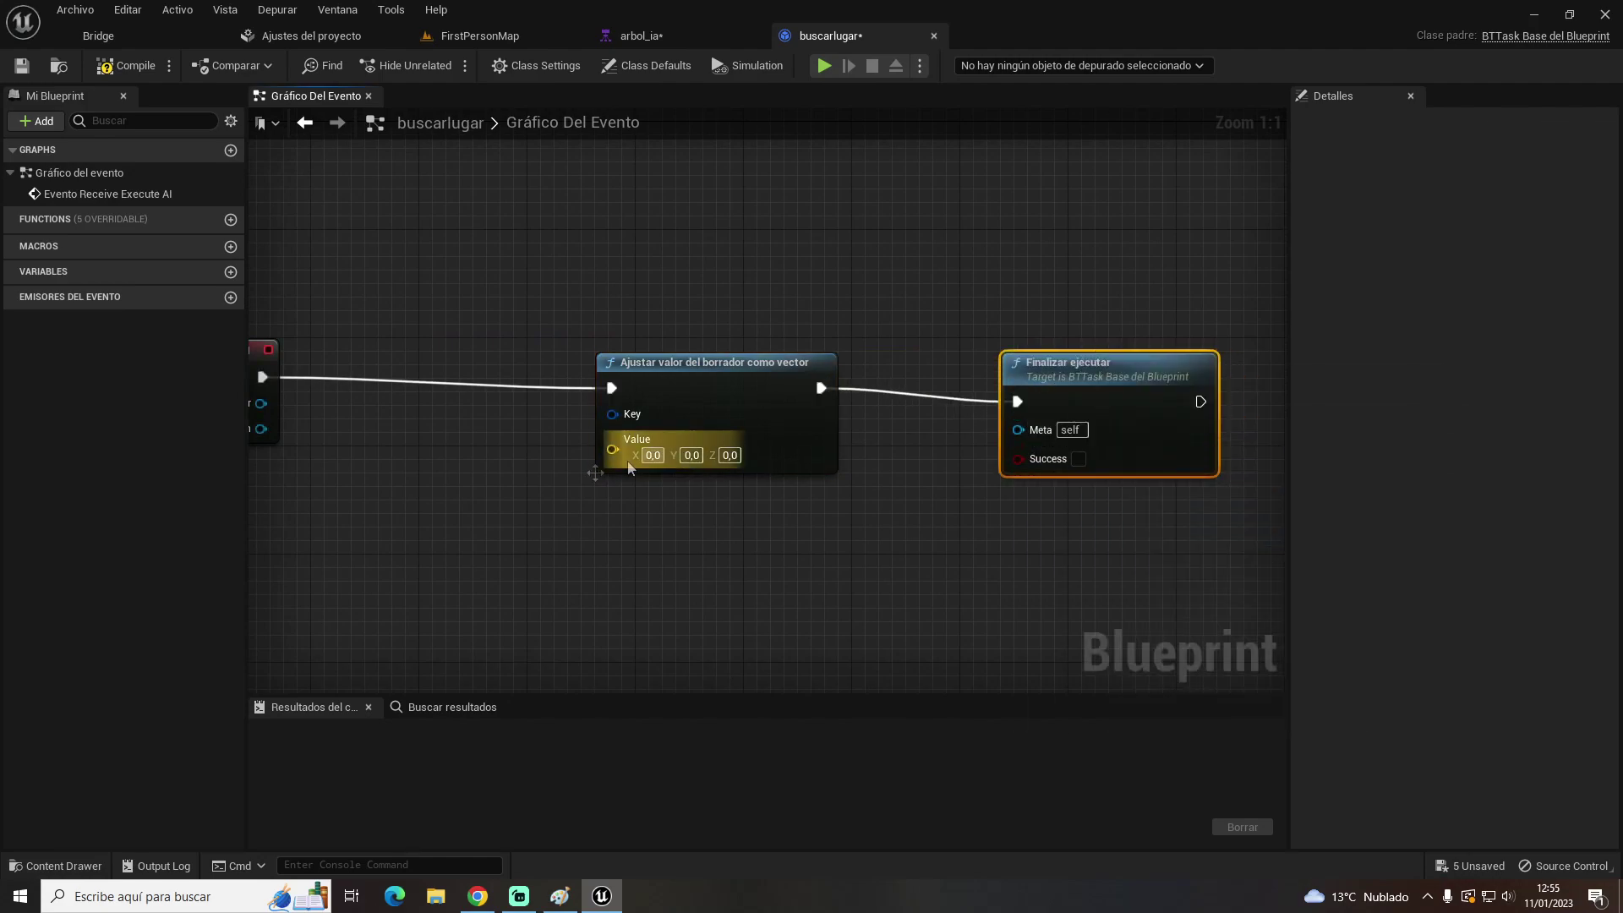
pyautogui.moveTo(967, 519); pyautogui.dragTo(1133, 463, button='right')
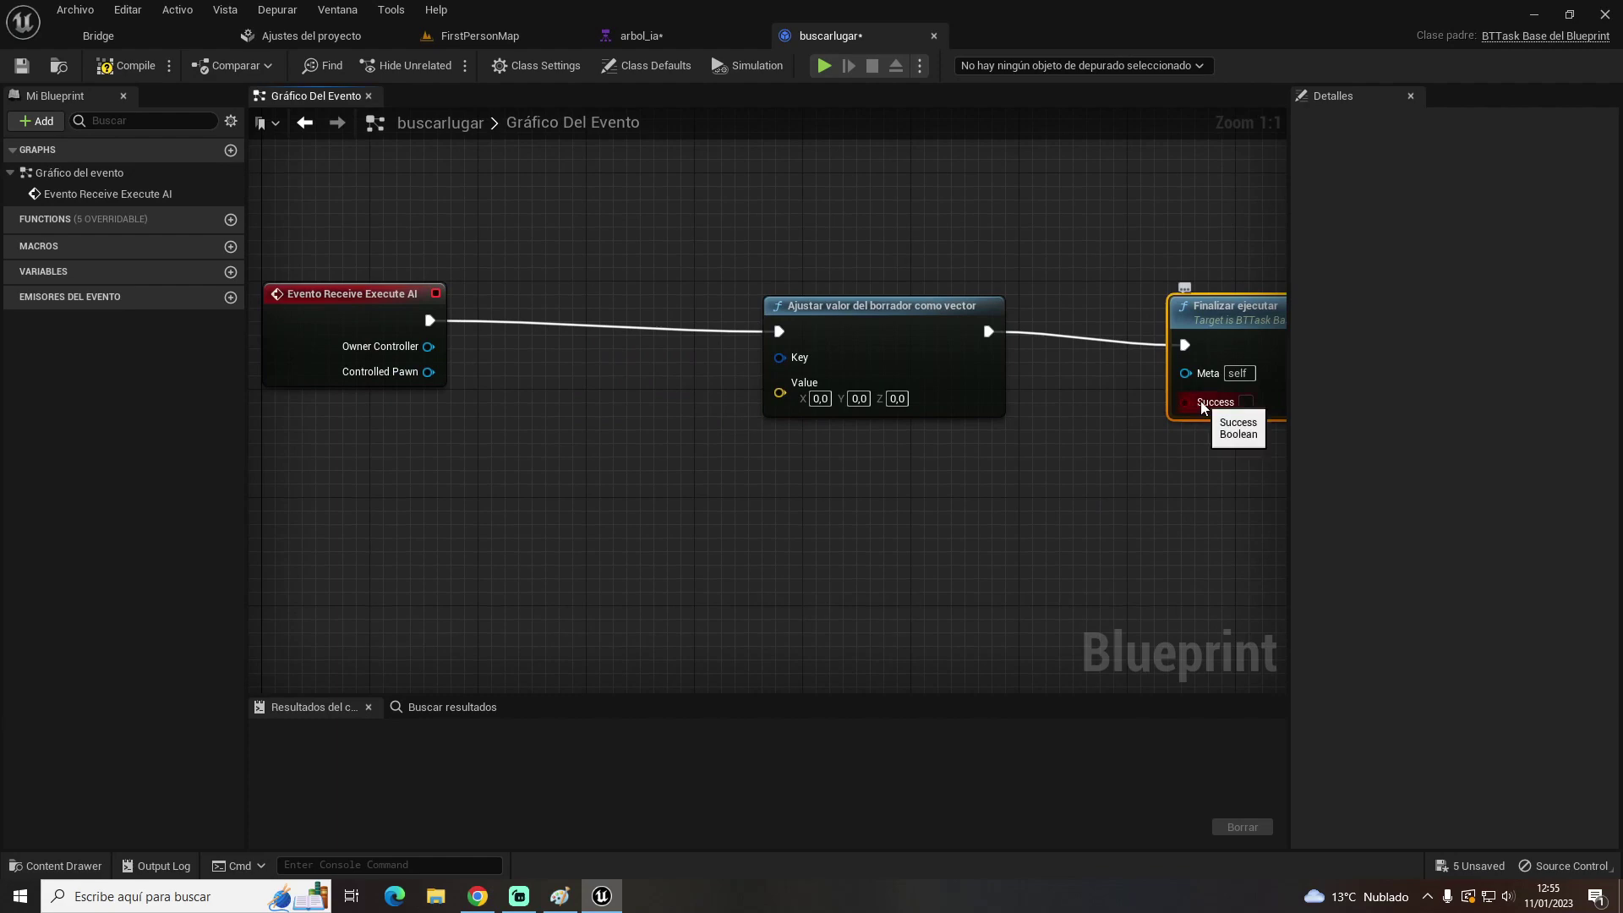
pyautogui.moveTo(554, 499); pyautogui.dragTo(710, 449, button='right')
# Feed the pawn's Get Actor Location into GetRandomReachablePointInRadius with radius 600
pyautogui.moveTo(586, 321); pyautogui.dragTo(641, 536)
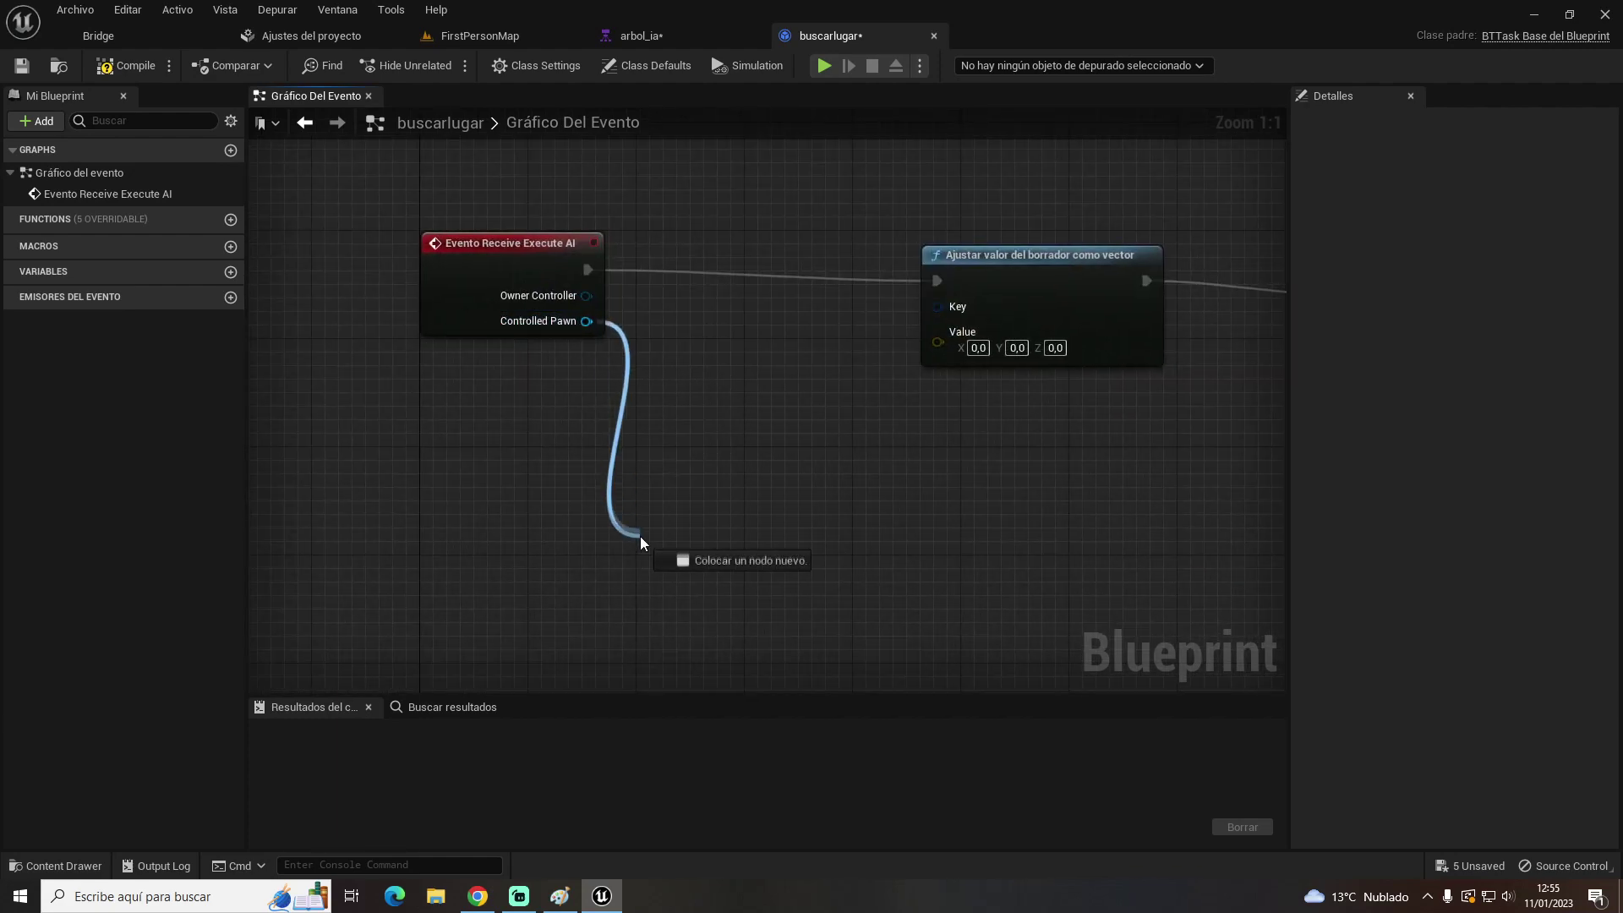
pyautogui.write('get actor lo')
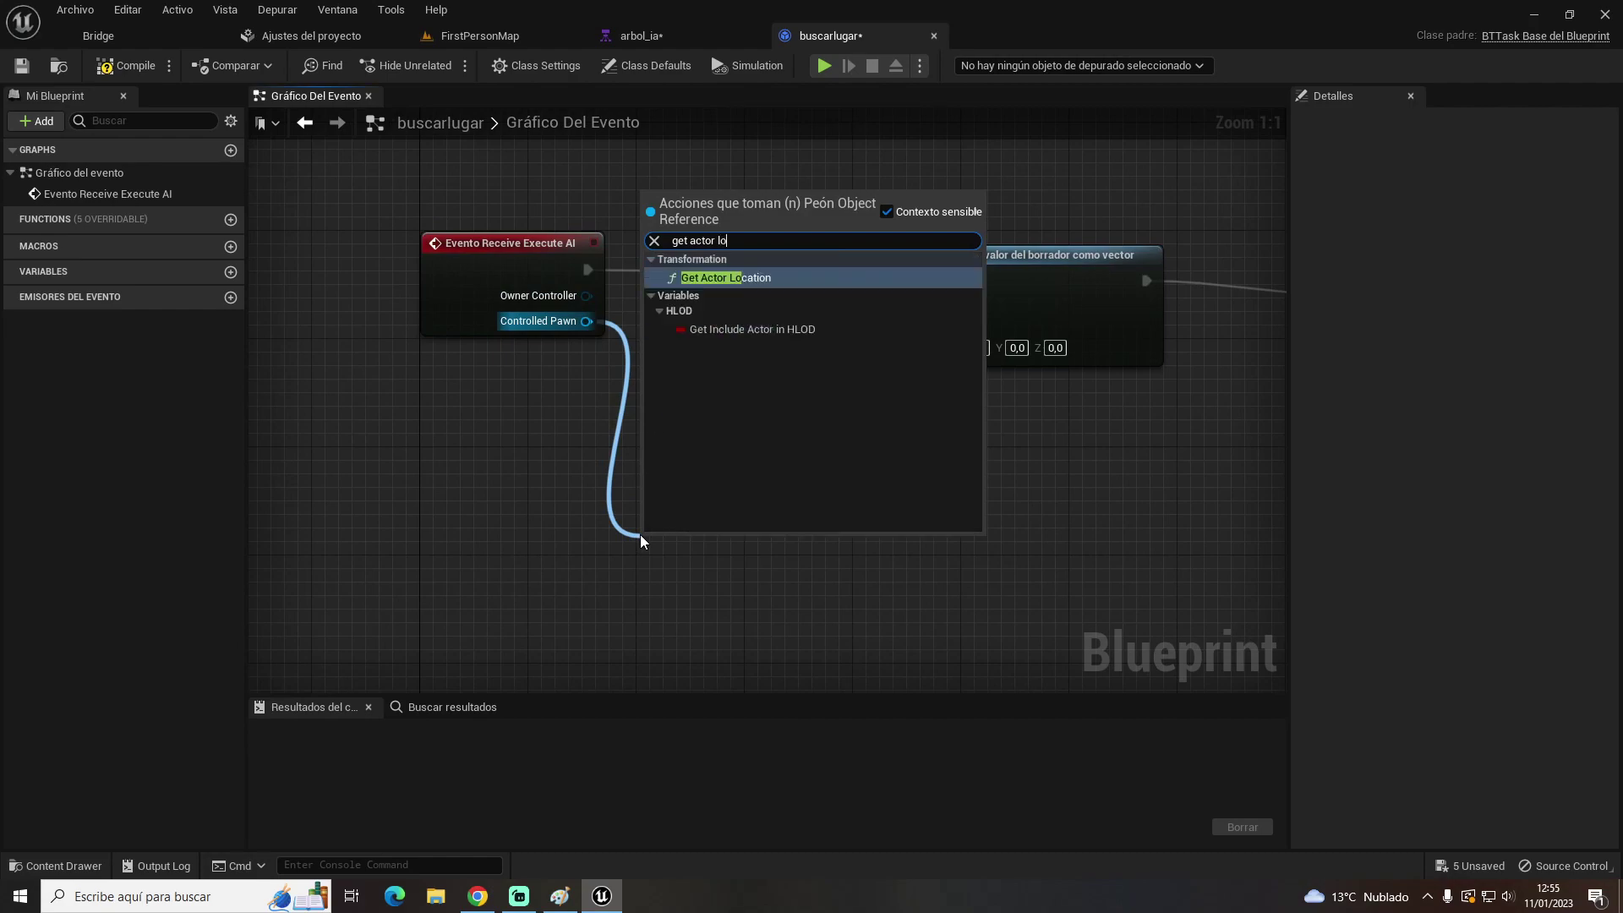
pyautogui.press('Return')
pyautogui.moveTo(785, 578); pyautogui.dragTo(902, 548)
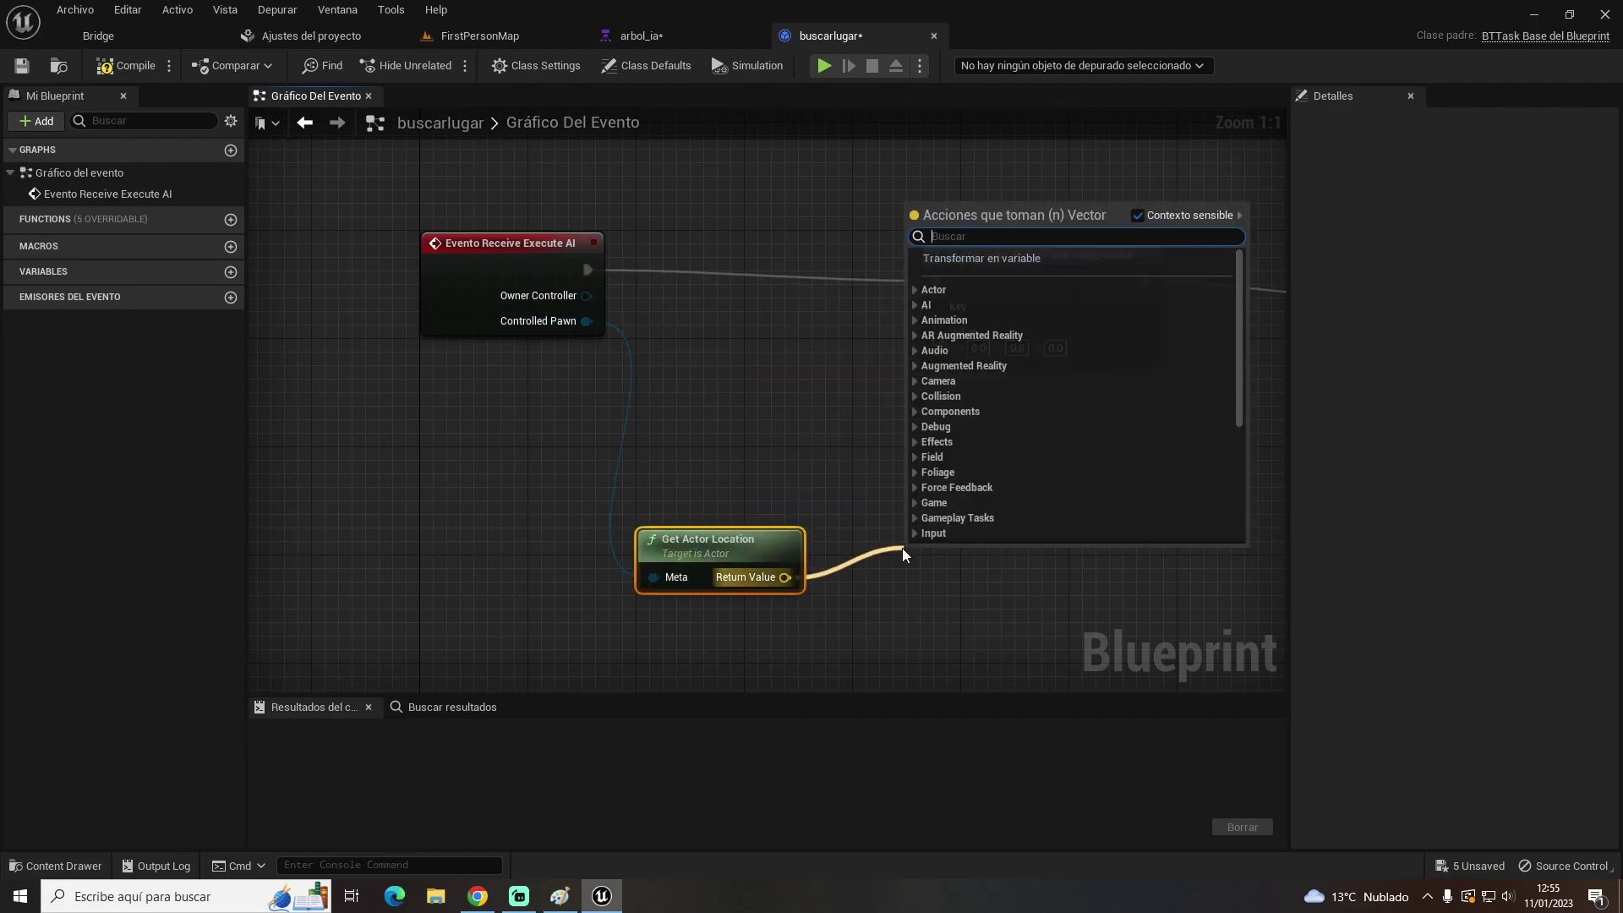
pyautogui.write('getrean')
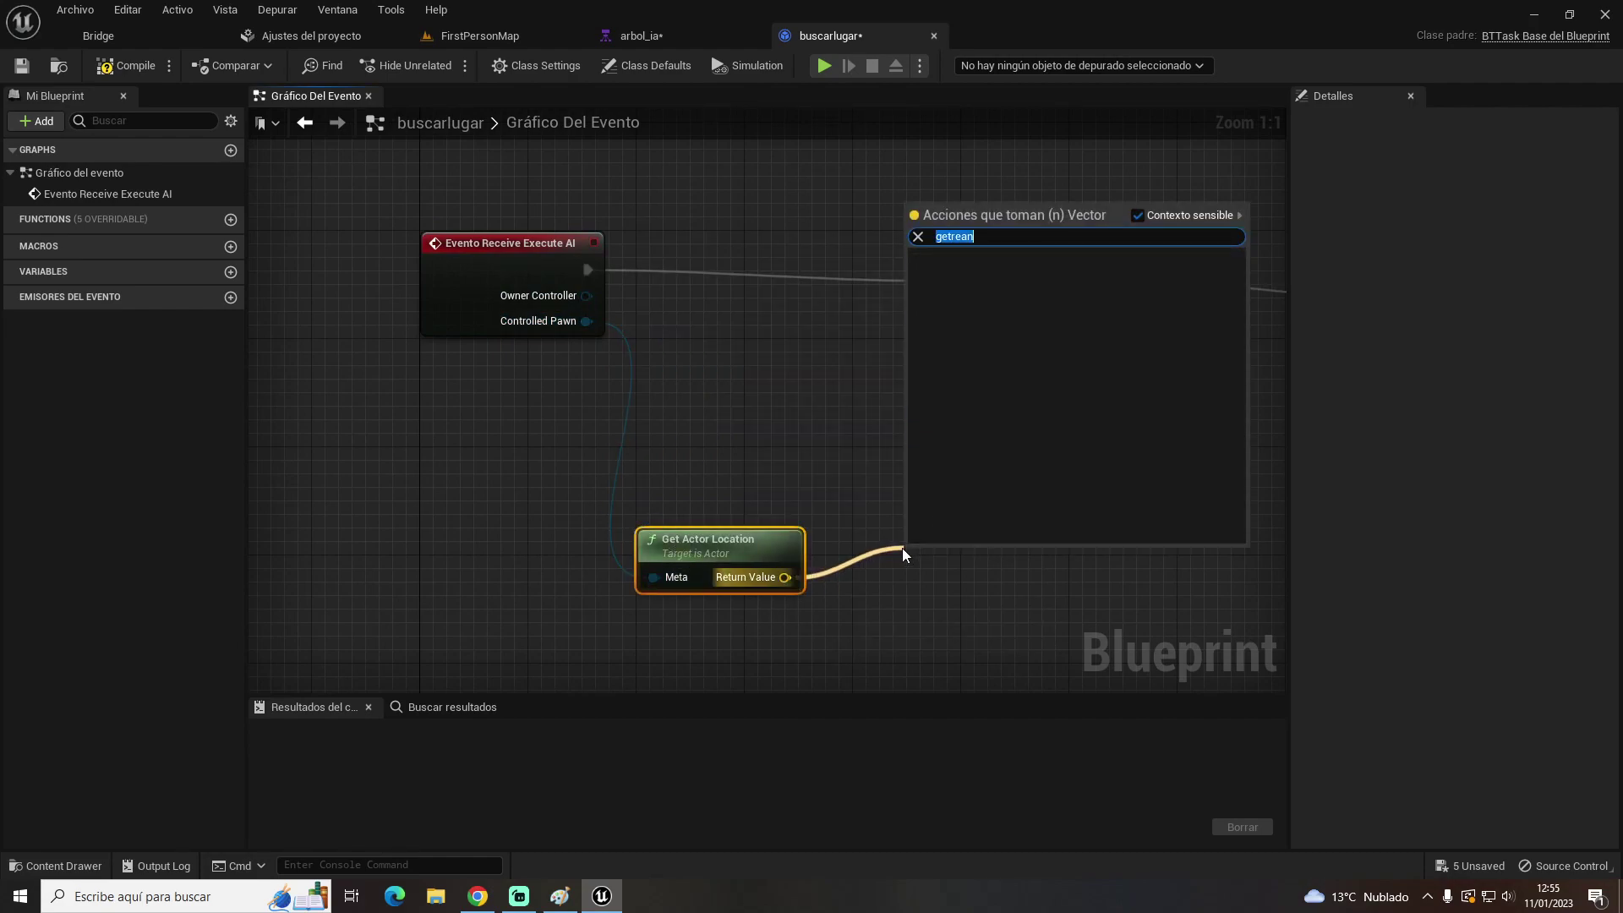
pyautogui.write('getrandom')
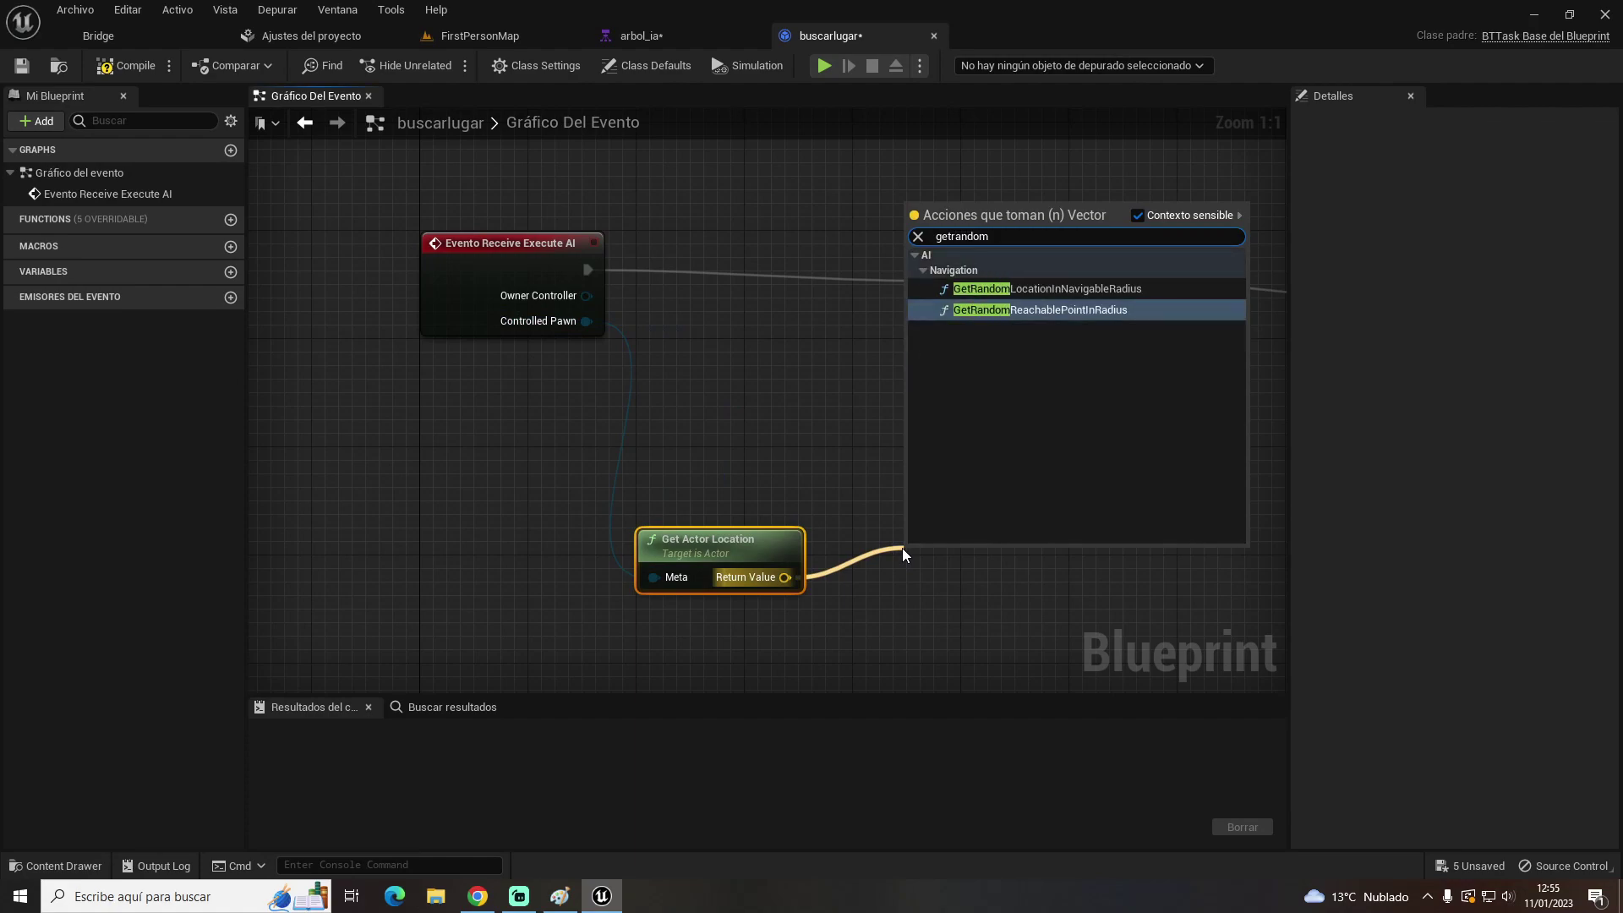
pyautogui.press('Return')
pyautogui.moveTo(901, 548); pyautogui.dragTo(730, 487, button='right')
pyautogui.click(798, 544)
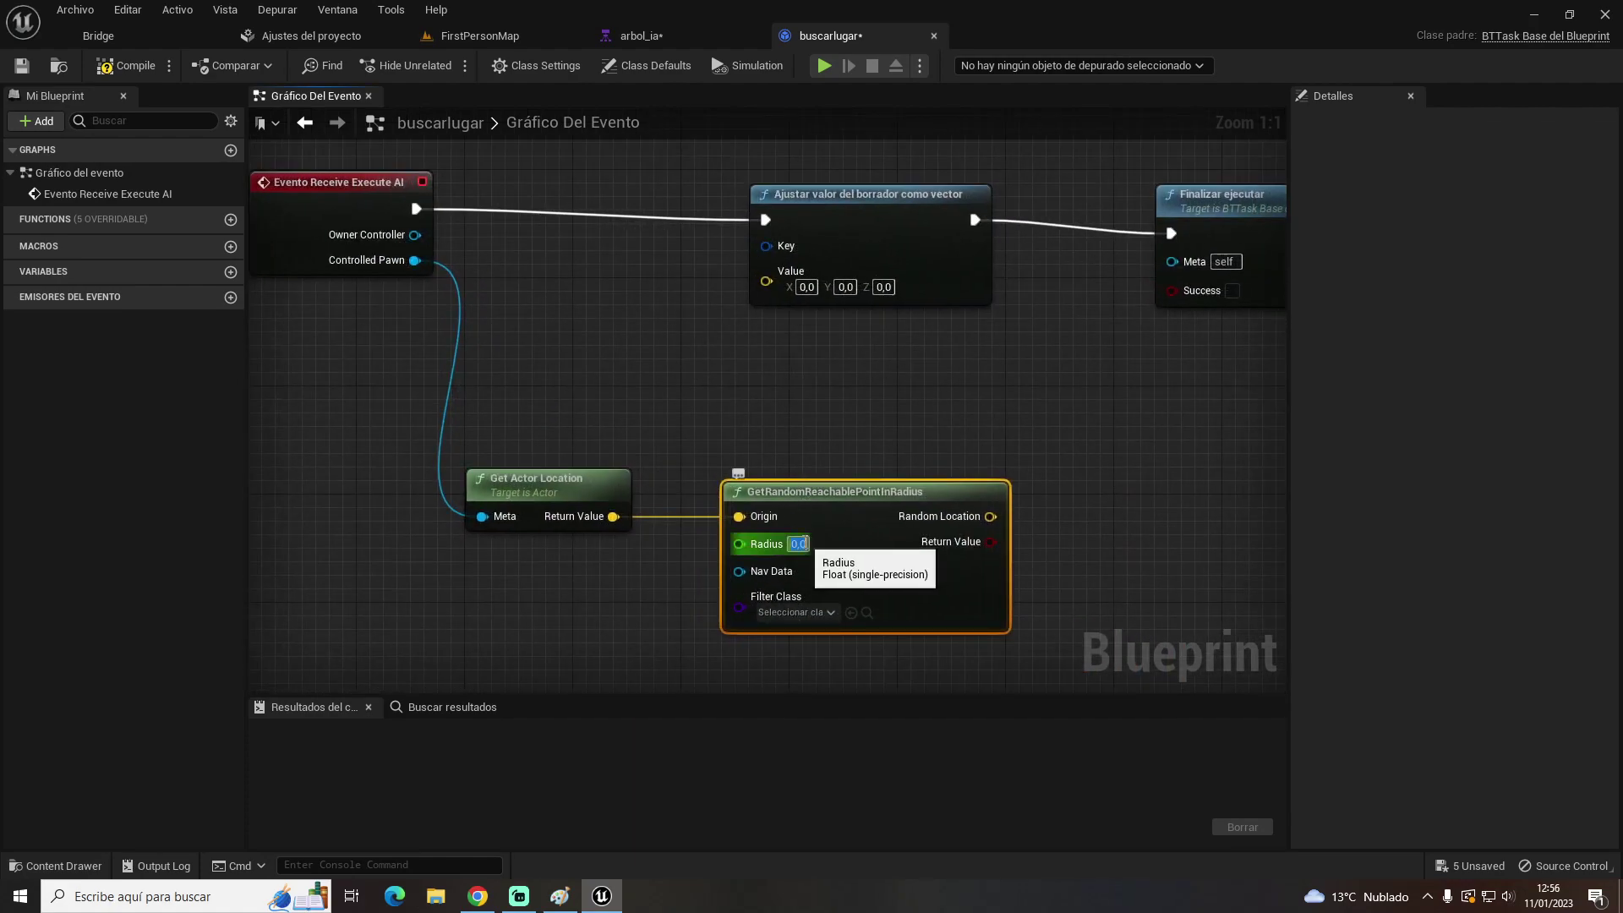
pyautogui.write('600')
pyautogui.press('Return')
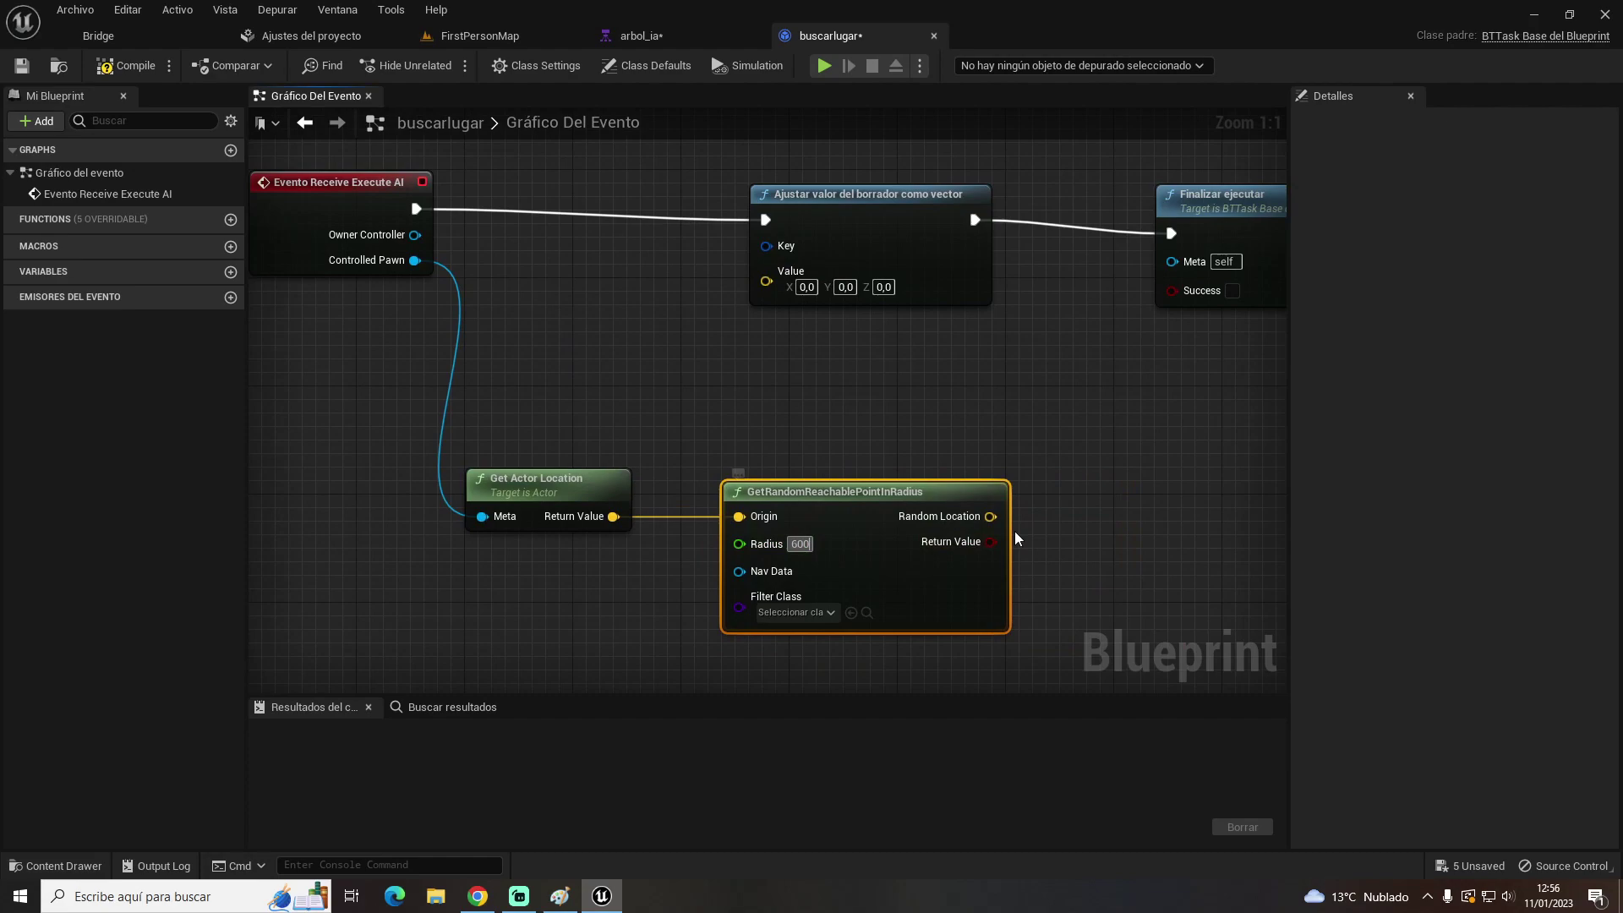
# Wire Random Location to the blackboard Value and Return Value to Finalizar ejecutar's Success
pyautogui.moveTo(991, 516); pyautogui.dragTo(781, 286)
pyautogui.moveTo(846, 194); pyautogui.dragTo(900, 166)
pyautogui.moveTo(836, 491); pyautogui.dragTo(794, 464)
pyautogui.moveTo(948, 514)
pyautogui.mouseDown()
pyautogui.moveTo(1173, 321)
pyautogui.moveTo(1173, 292)
pyautogui.mouseUp()
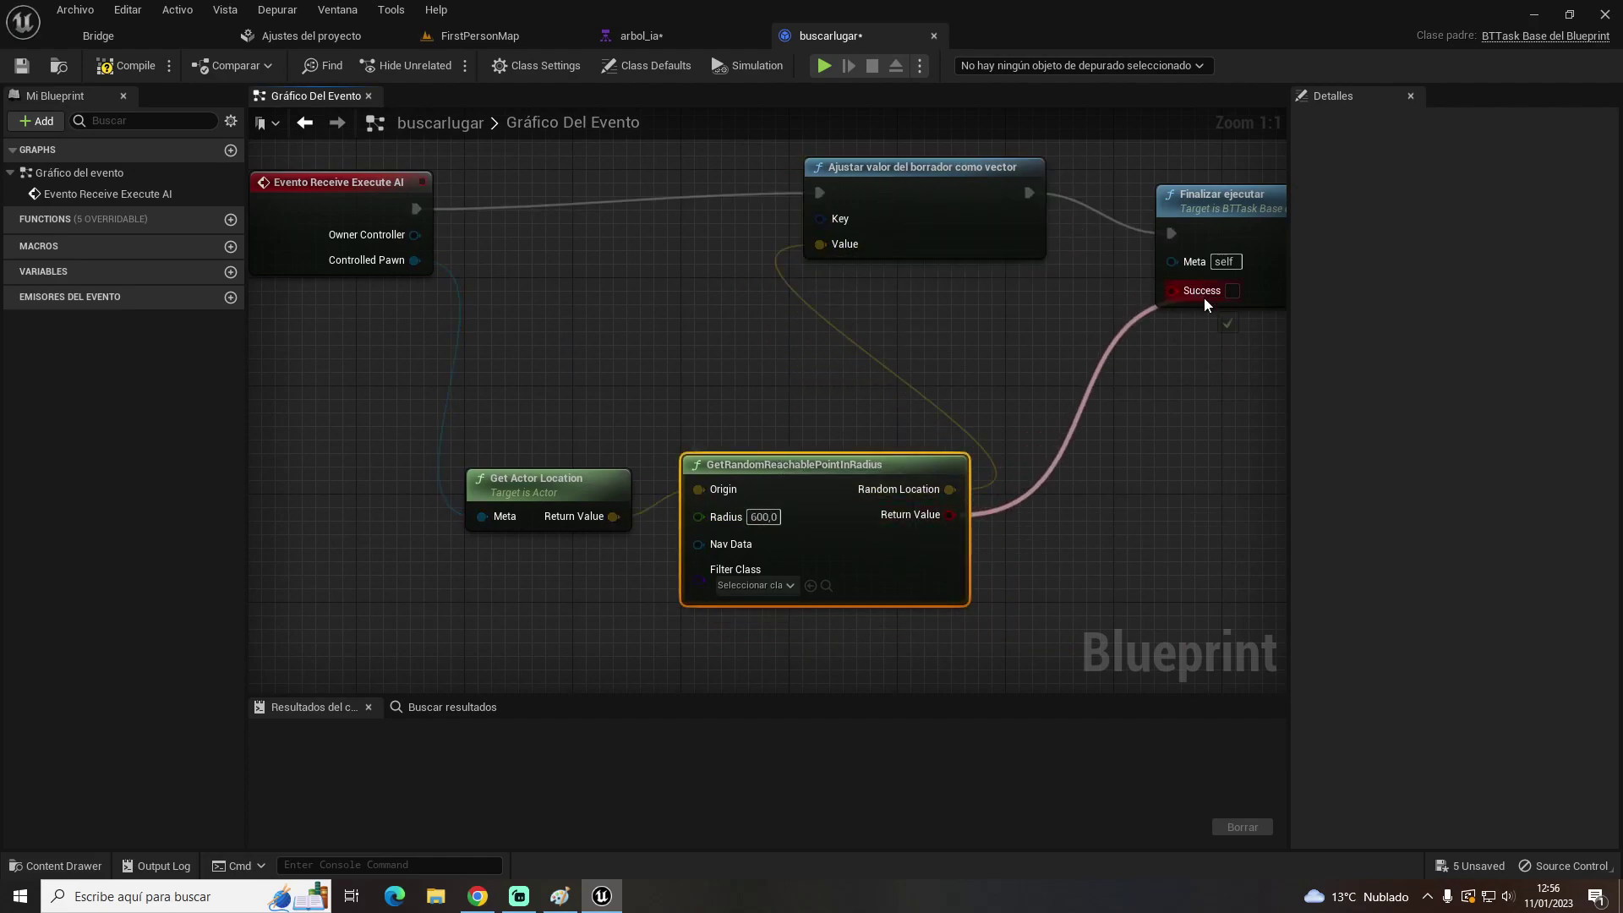
pyautogui.moveTo(1188, 302); pyautogui.dragTo(1051, 400, button='right')
pyautogui.moveTo(694, 259); pyautogui.dragTo(707, 273)
pyautogui.moveTo(668, 273); pyautogui.dragTo(917, 274, button='right')
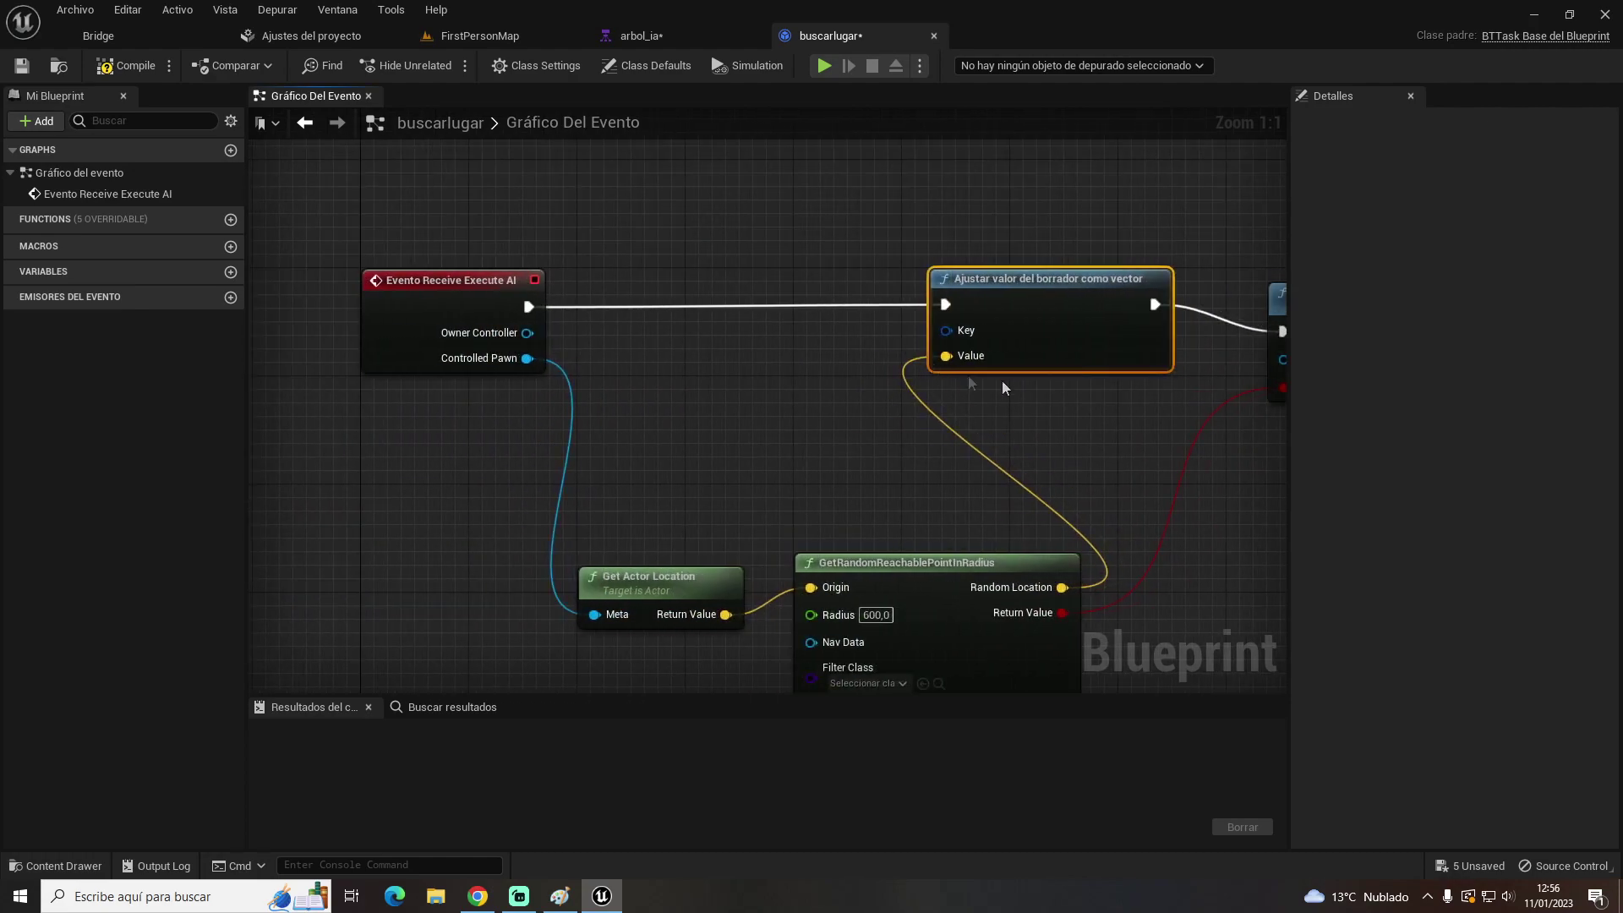
# Promote the Key pin to an instance-editable variable named moverubicacion
pyautogui.rightClick(953, 331)
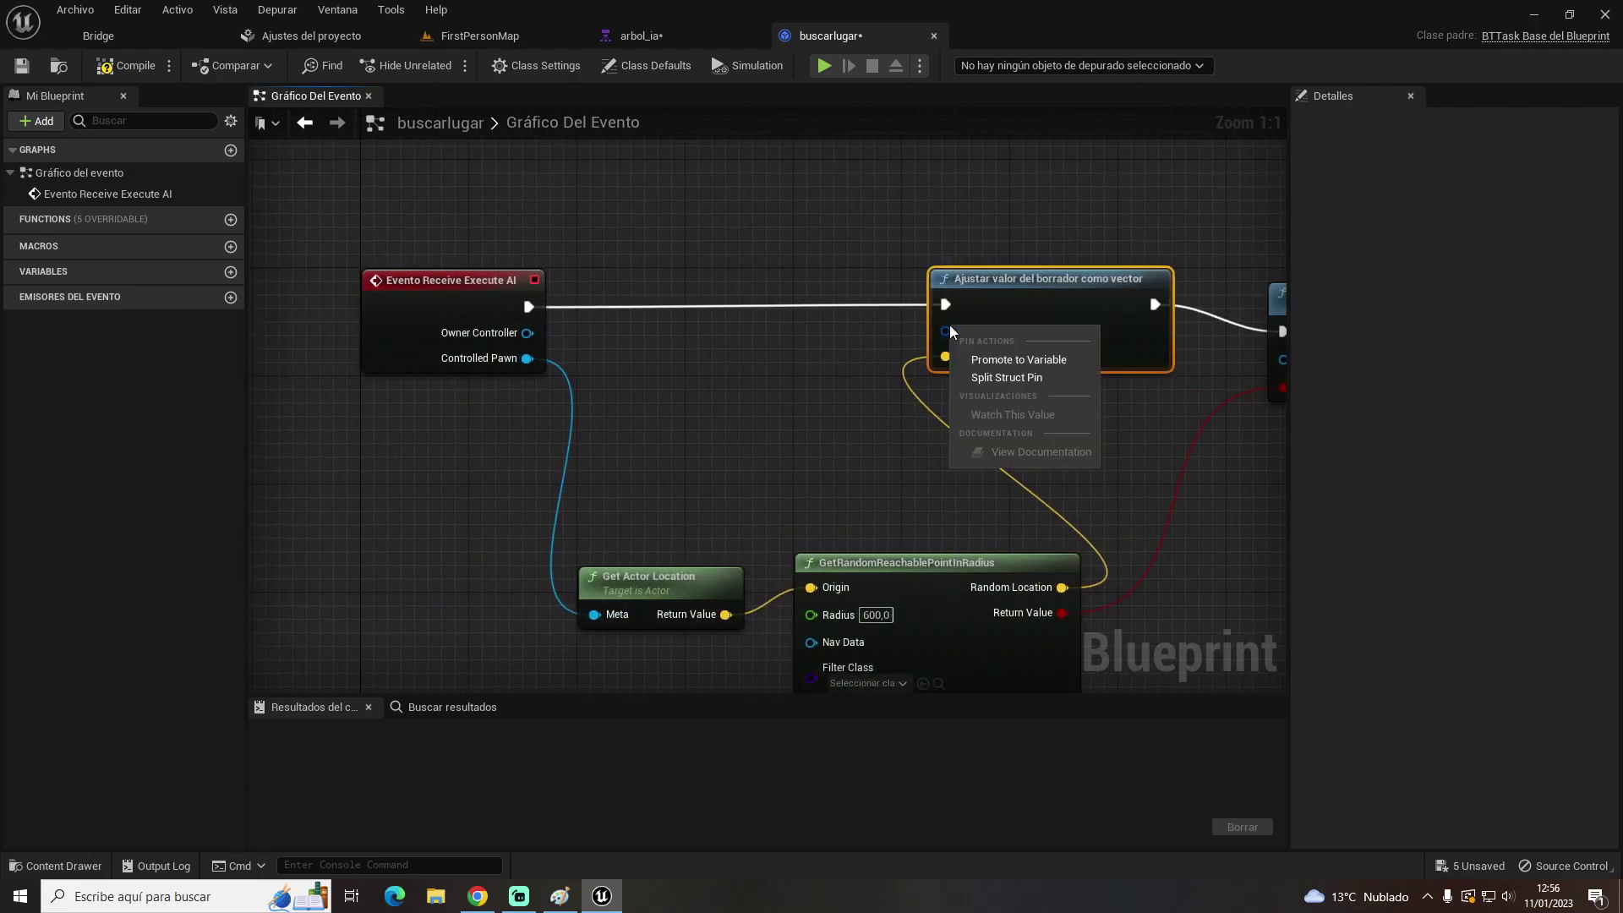
pyautogui.click(992, 361)
pyautogui.write('moverubicaci')
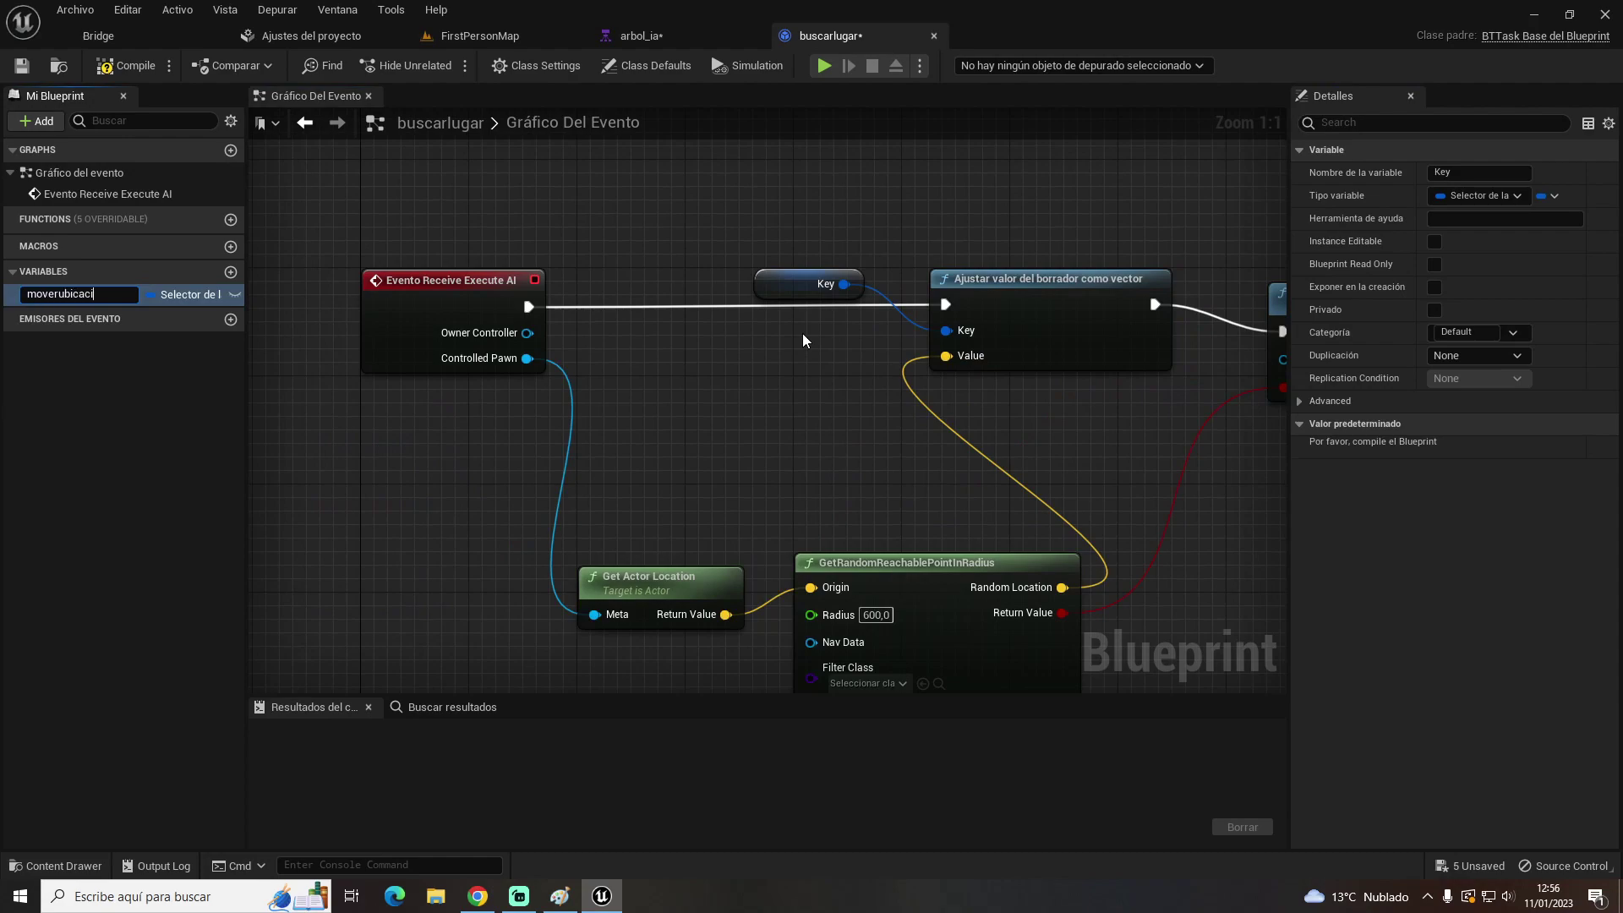
pyautogui.write('on')
pyautogui.press('Return')
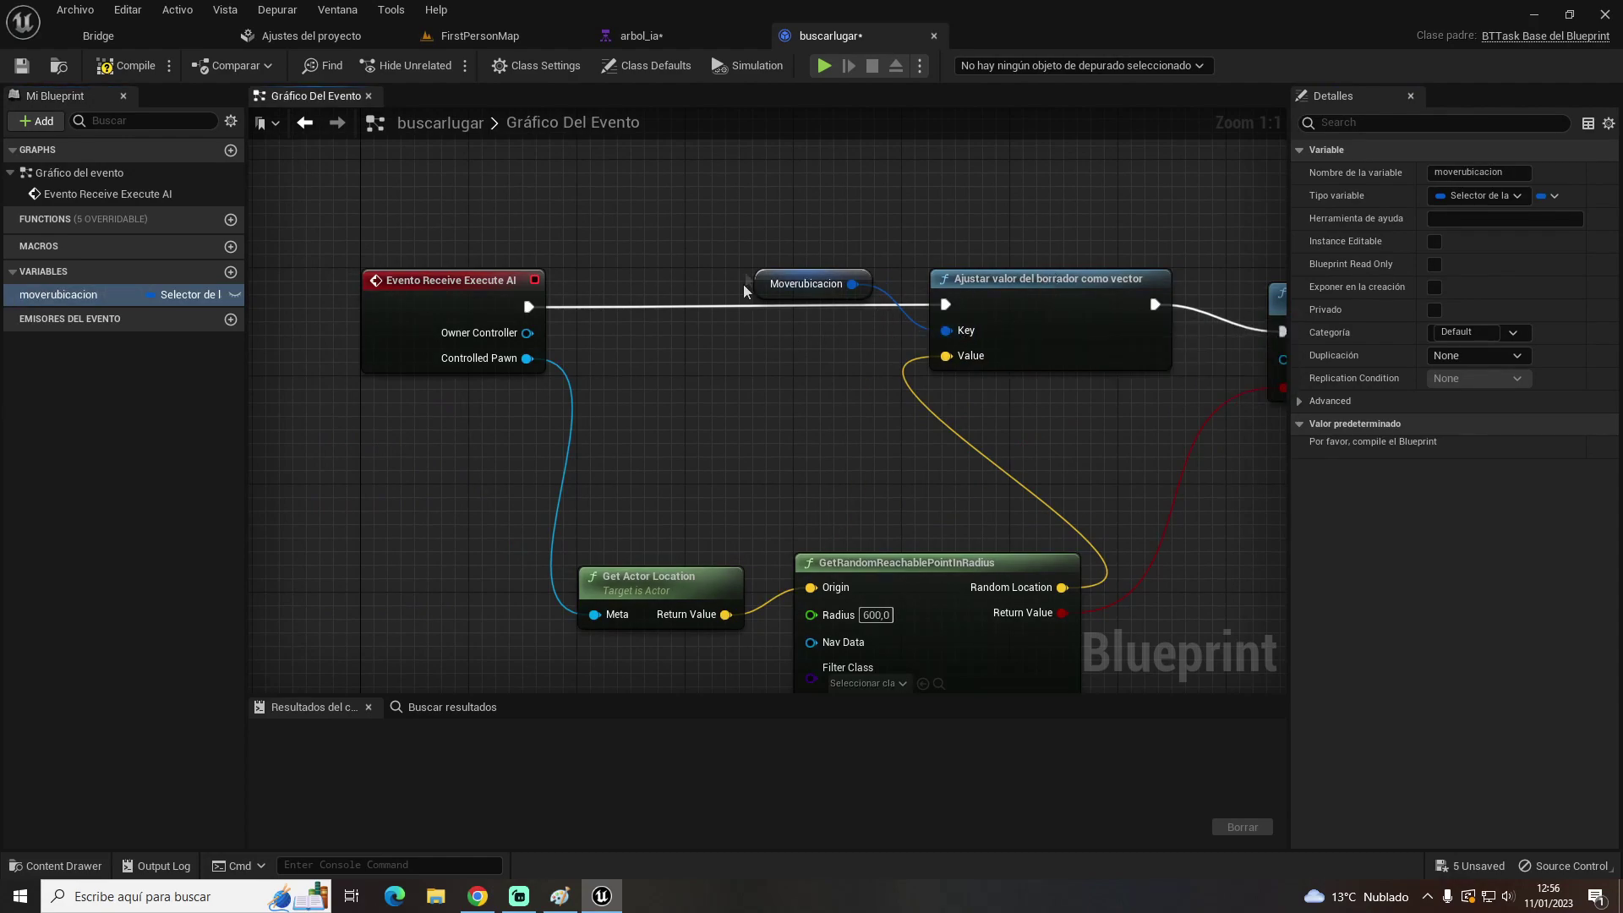
pyautogui.click(235, 294)
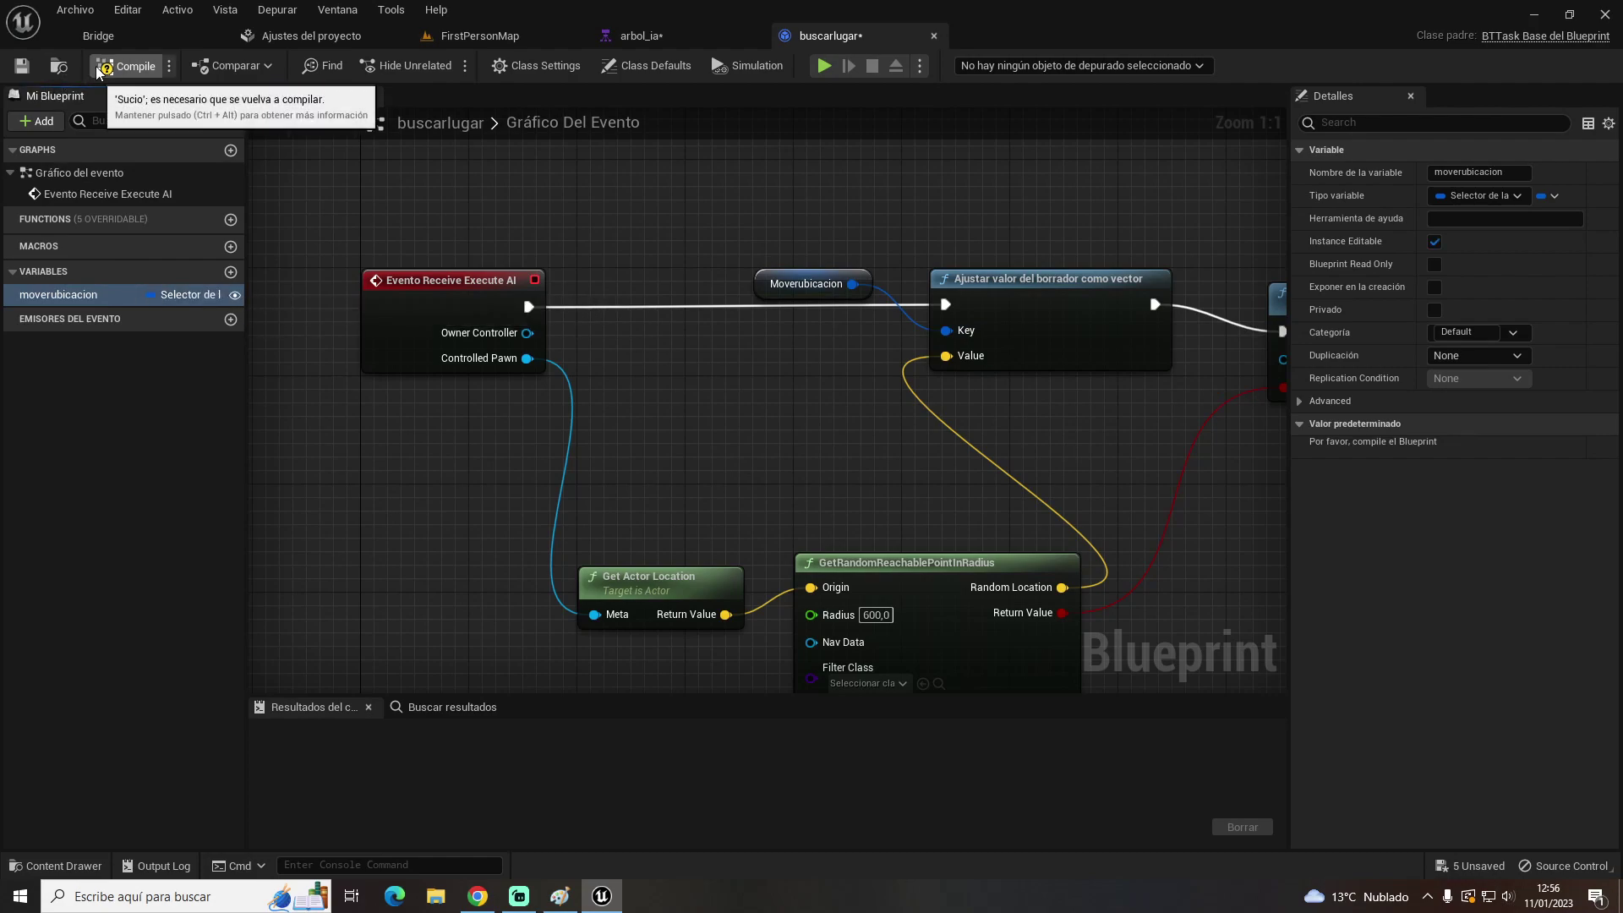
# Compile and save buscarlugar, then return to the arbol_ia behavior tree
pyautogui.click(125, 65)
pyautogui.click(21, 65)
pyautogui.click(686, 42)
pyautogui.moveTo(689, 269); pyautogui.dragTo(789, 201, button='right')
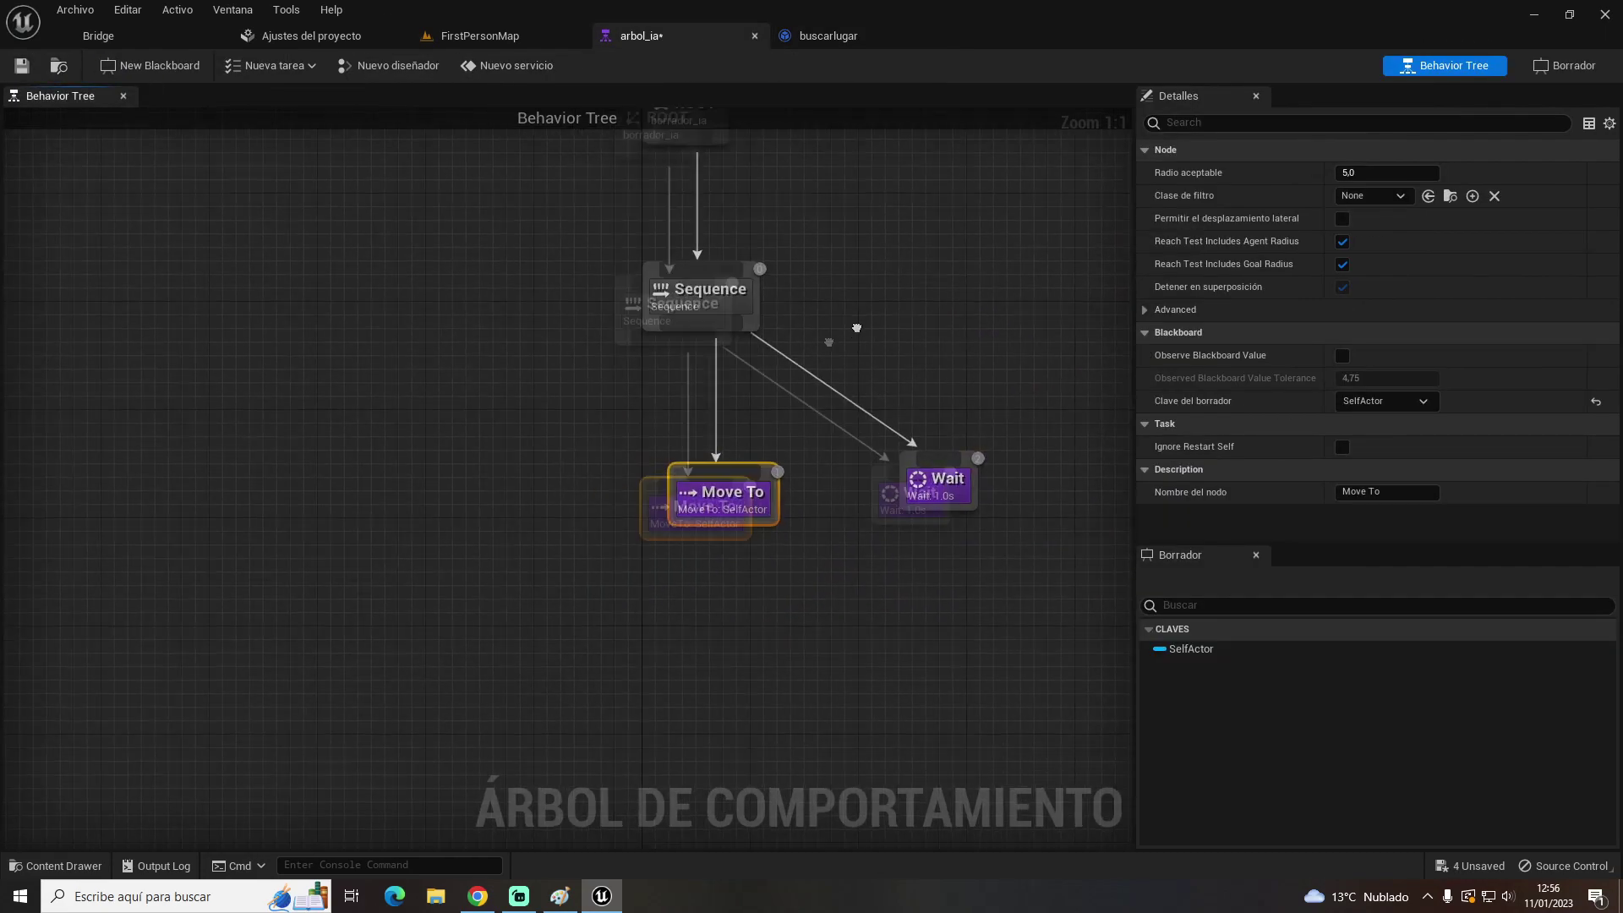
# Add a buscarlugar task under the Sequence left of Move To, then open the borrador_ia blackboard
pyautogui.moveTo(741, 308); pyautogui.dragTo(586, 460)
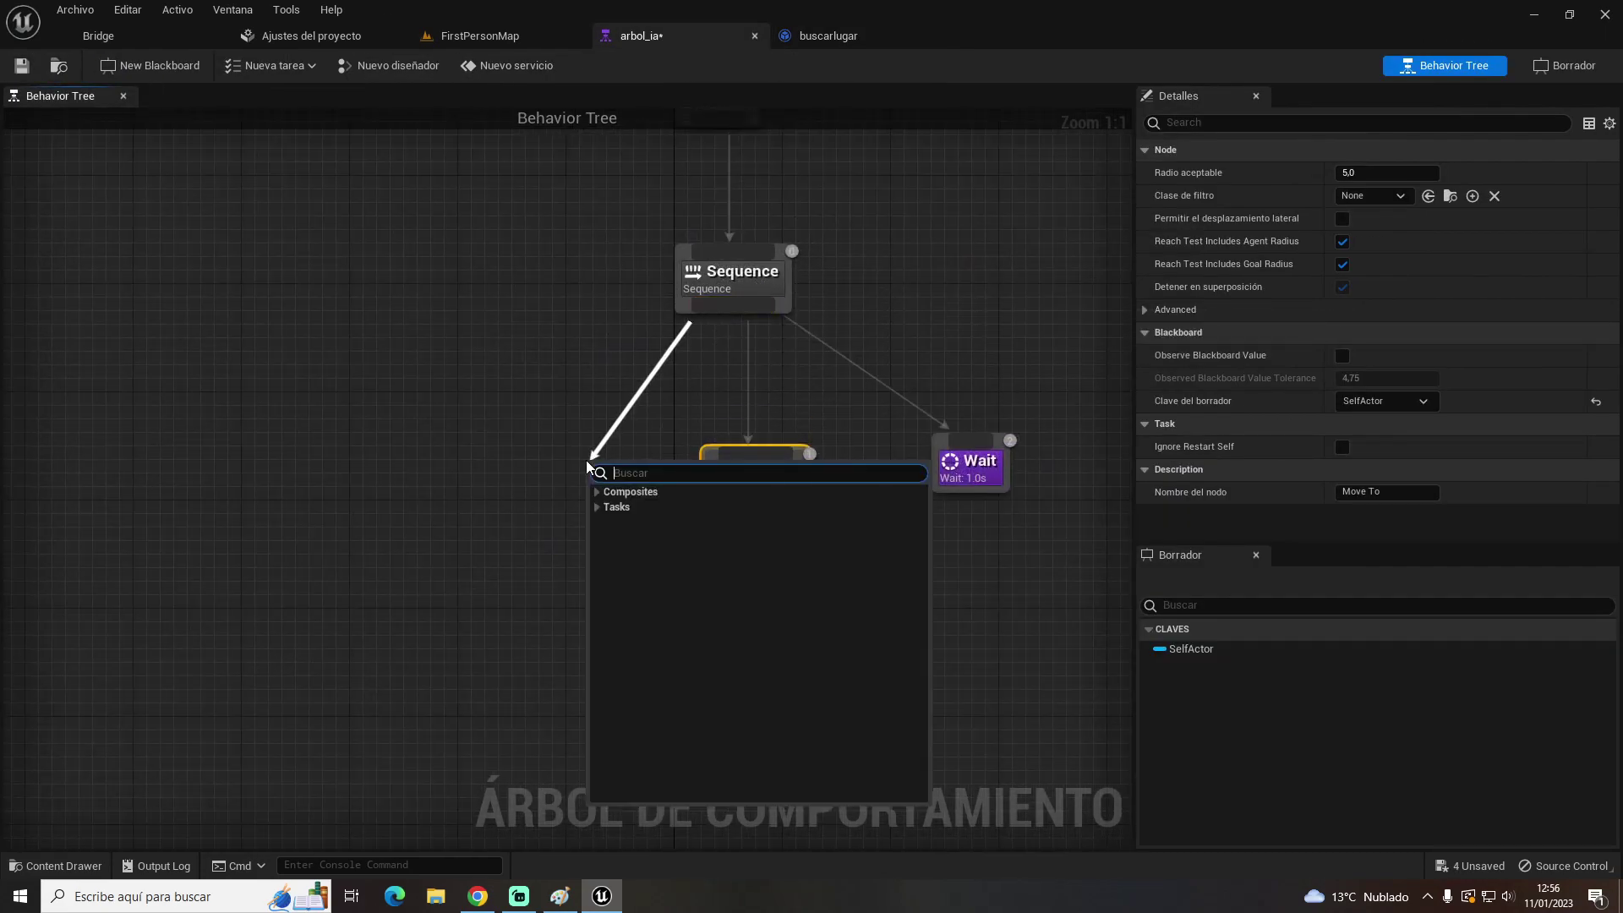
pyautogui.click(596, 507)
pyautogui.click(616, 524)
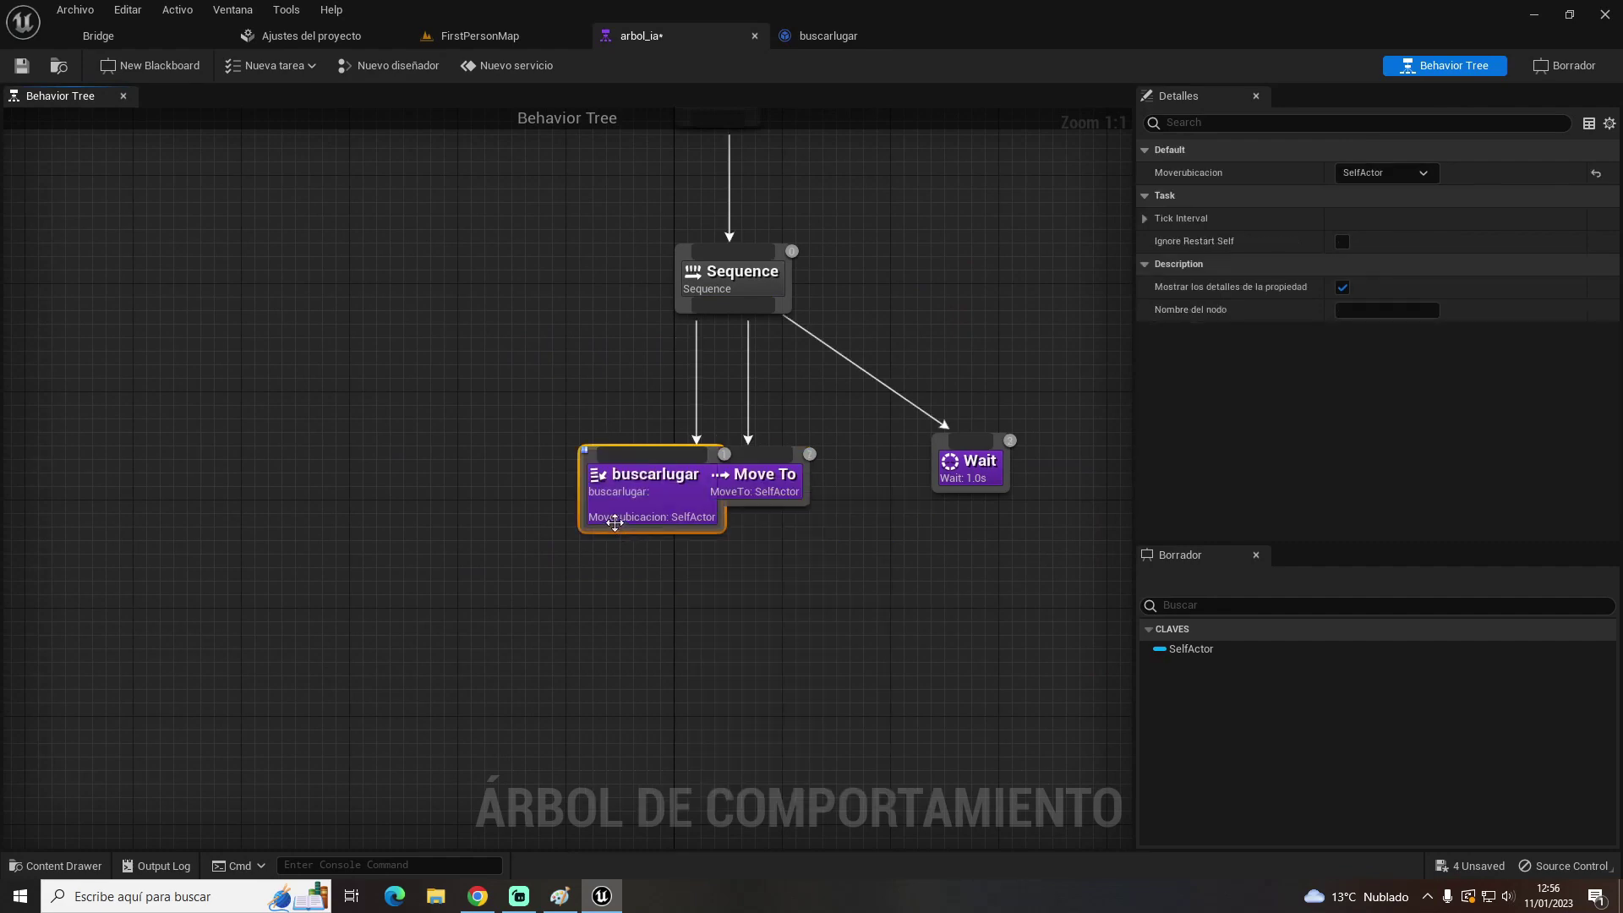
pyautogui.moveTo(668, 518); pyautogui.dragTo(546, 477)
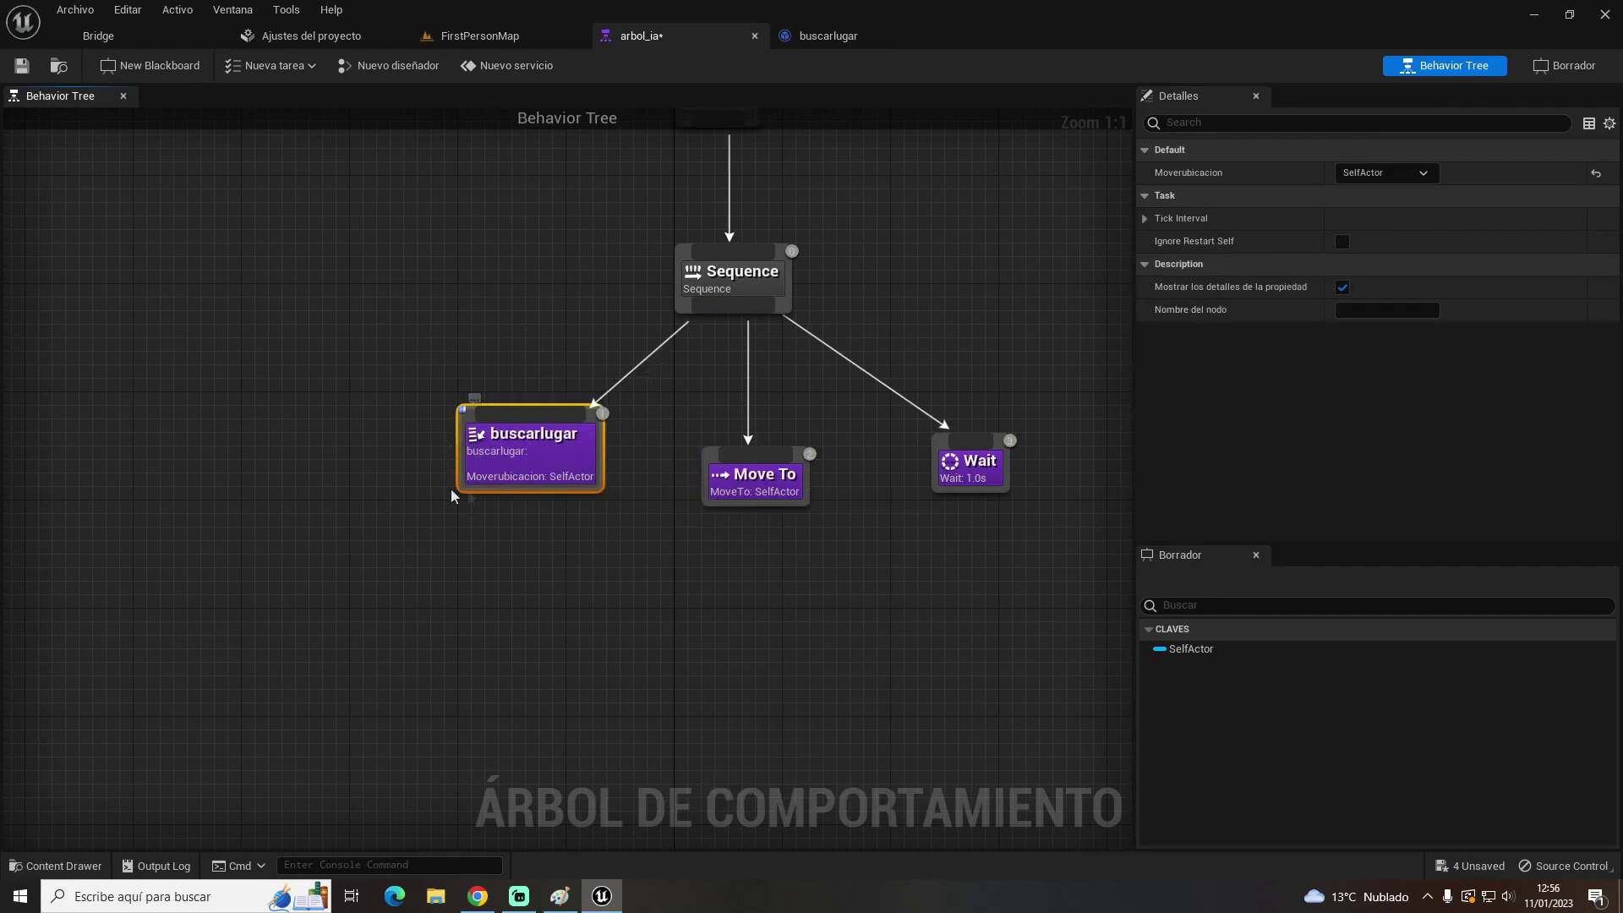
pyautogui.moveTo(509, 487); pyautogui.dragTo(538, 449)
pyautogui.click(666, 361)
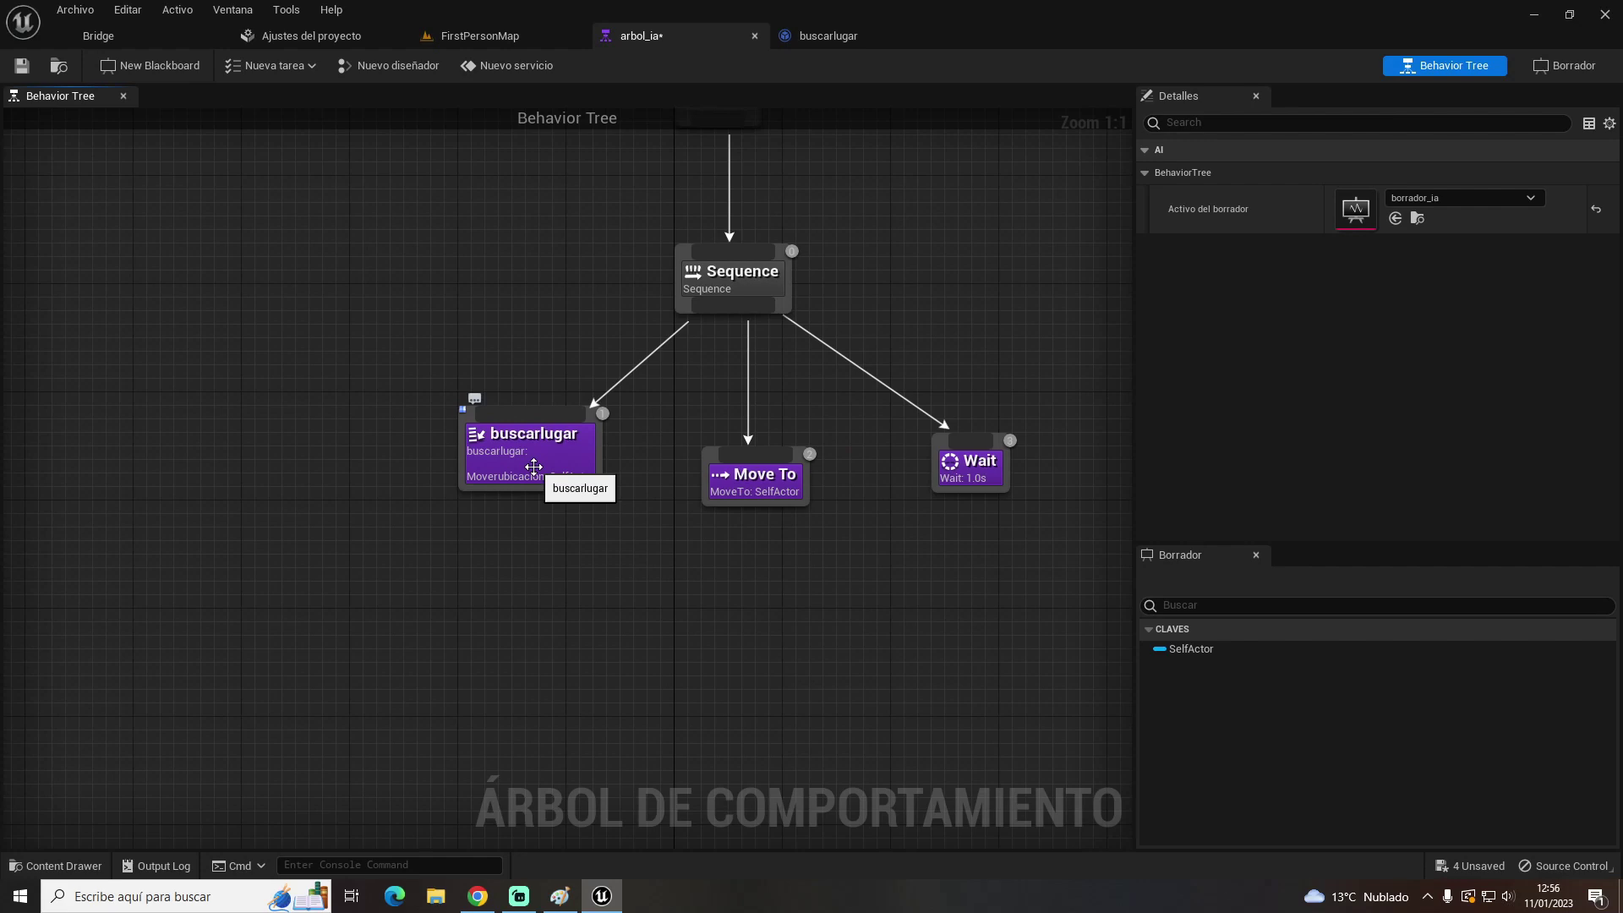
pyautogui.click(1564, 65)
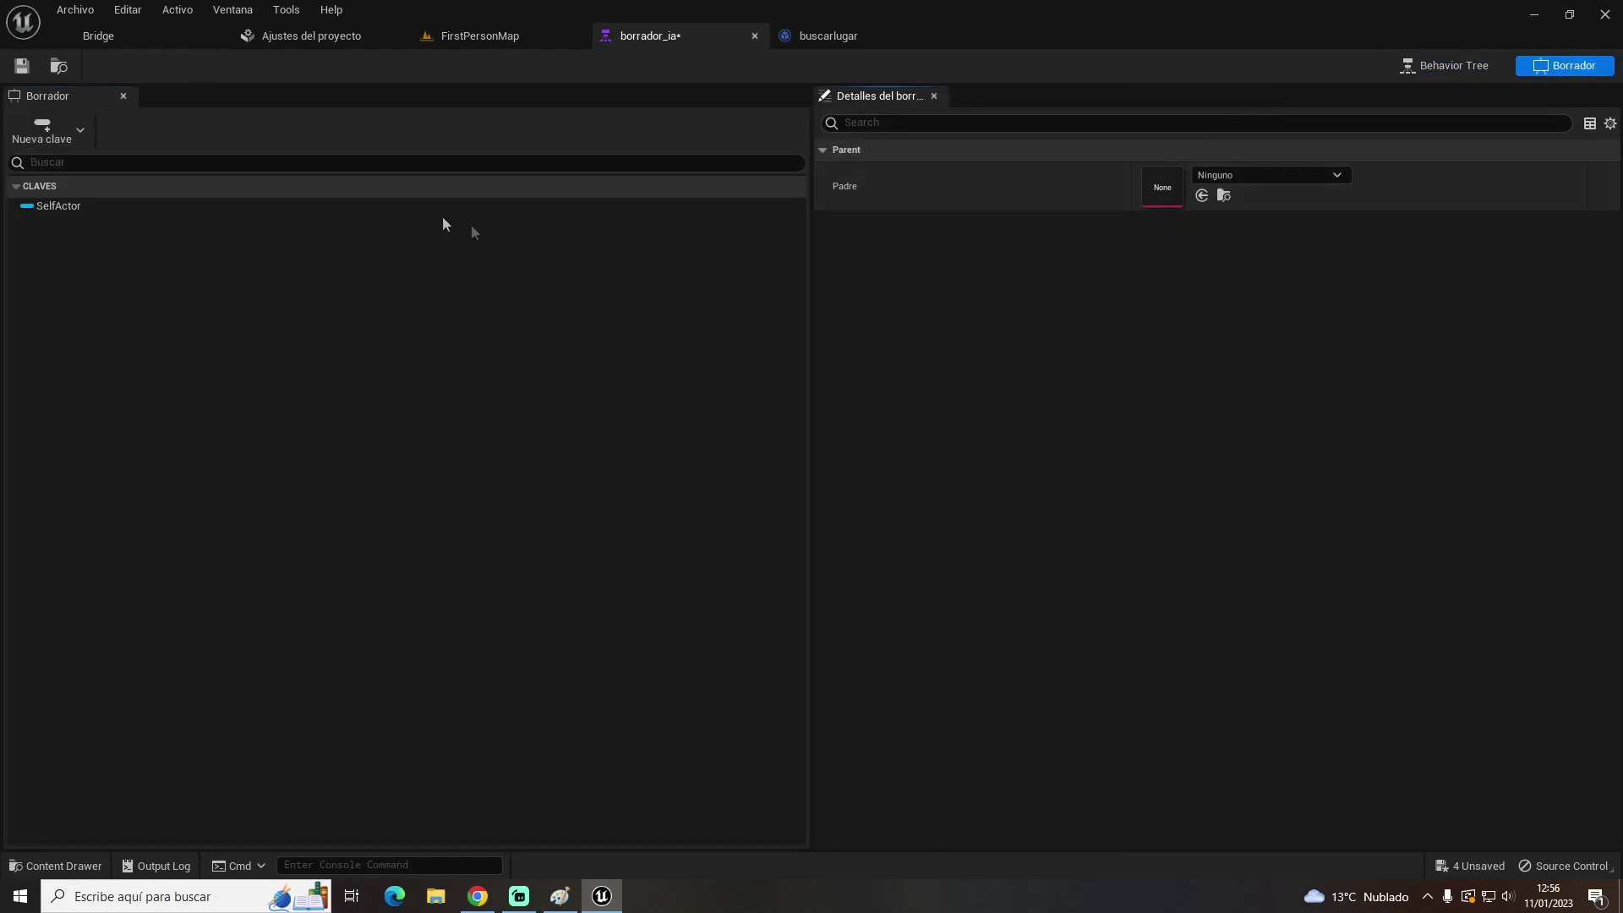
# Add a new Vector key named ubicacionmover to the blackboard
pyautogui.click(42, 133)
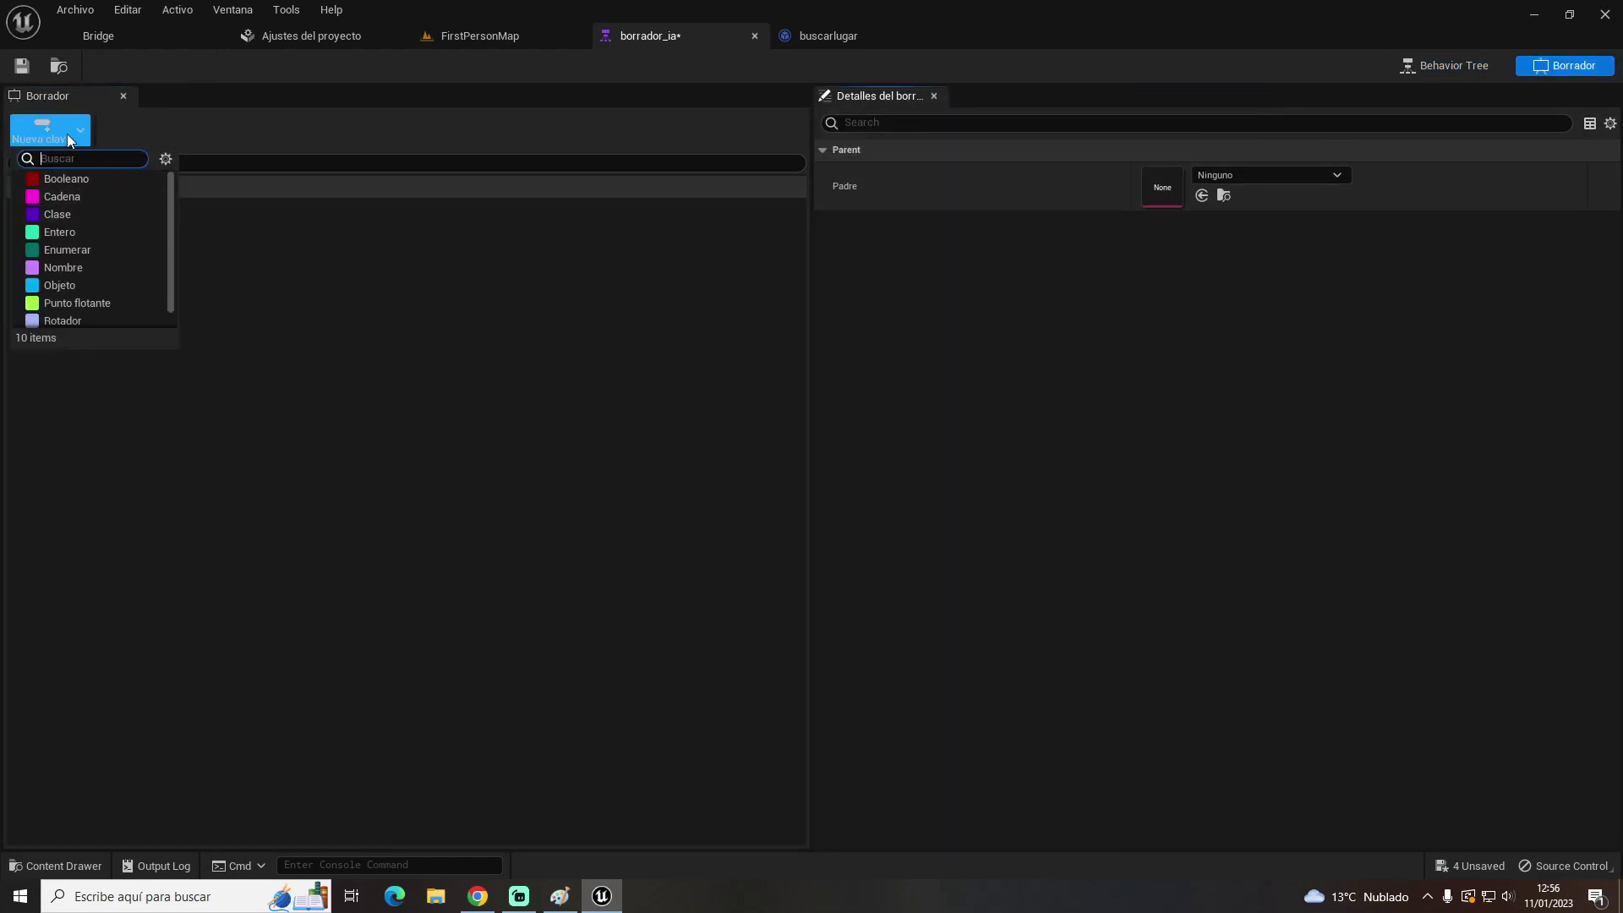
pyautogui.scroll(-1, 95, 264)
pyautogui.click(79, 319)
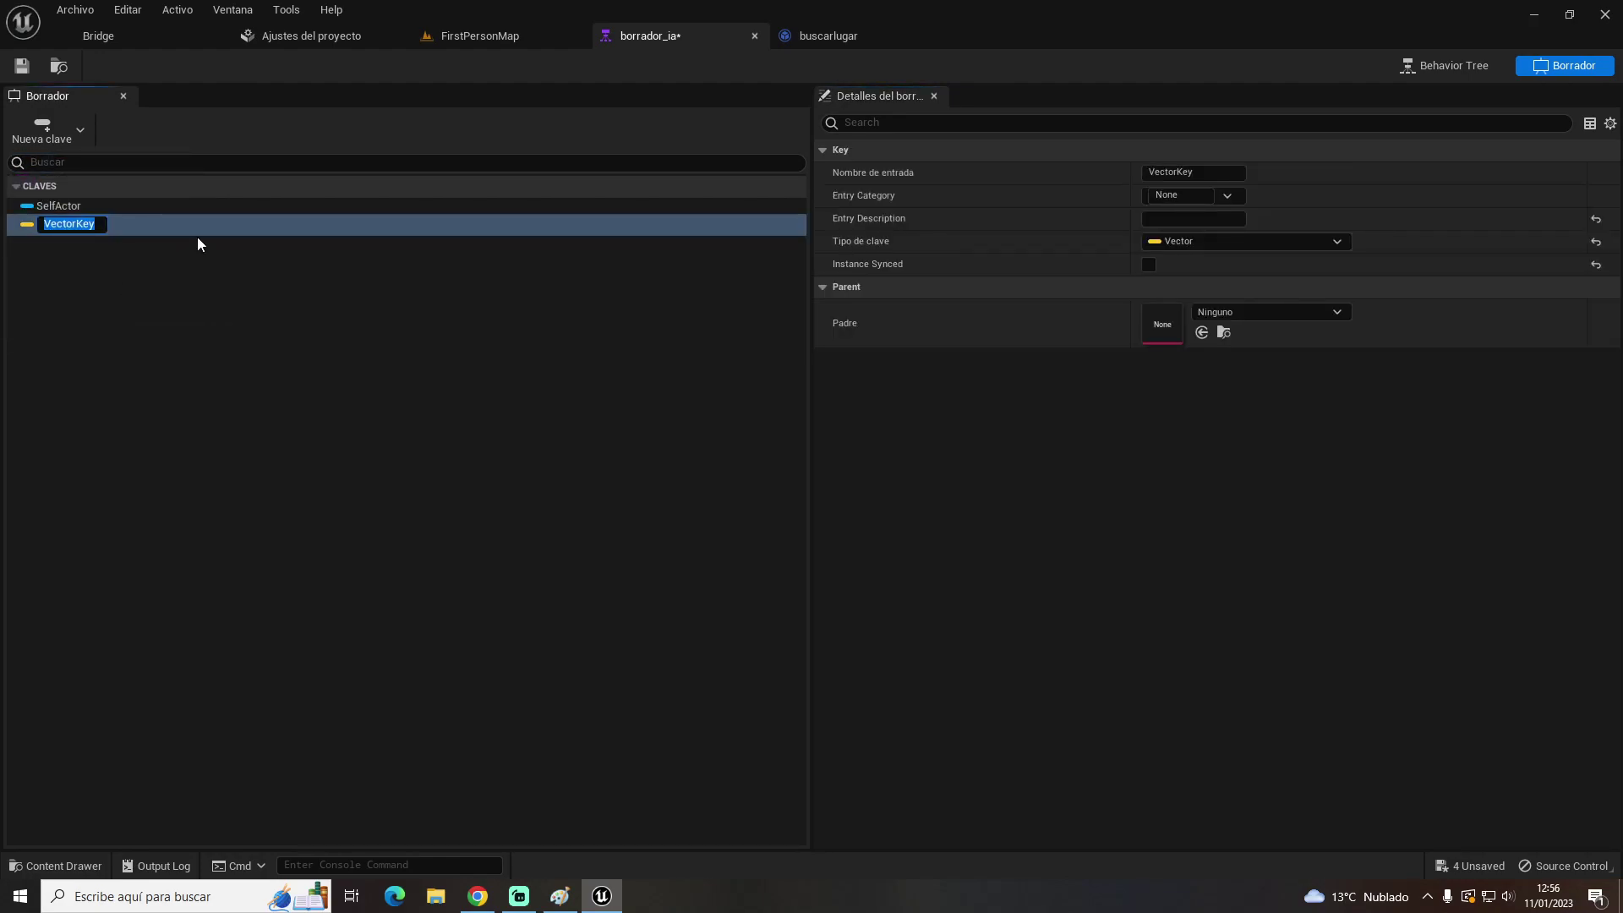
pyautogui.write('ubicacionmove')
pyautogui.write('r')
pyautogui.press('Return')
# Set Move To's blackboard key and buscarlugar's Moverubicacion key to ubicacionmover
pyautogui.click(1445, 73)
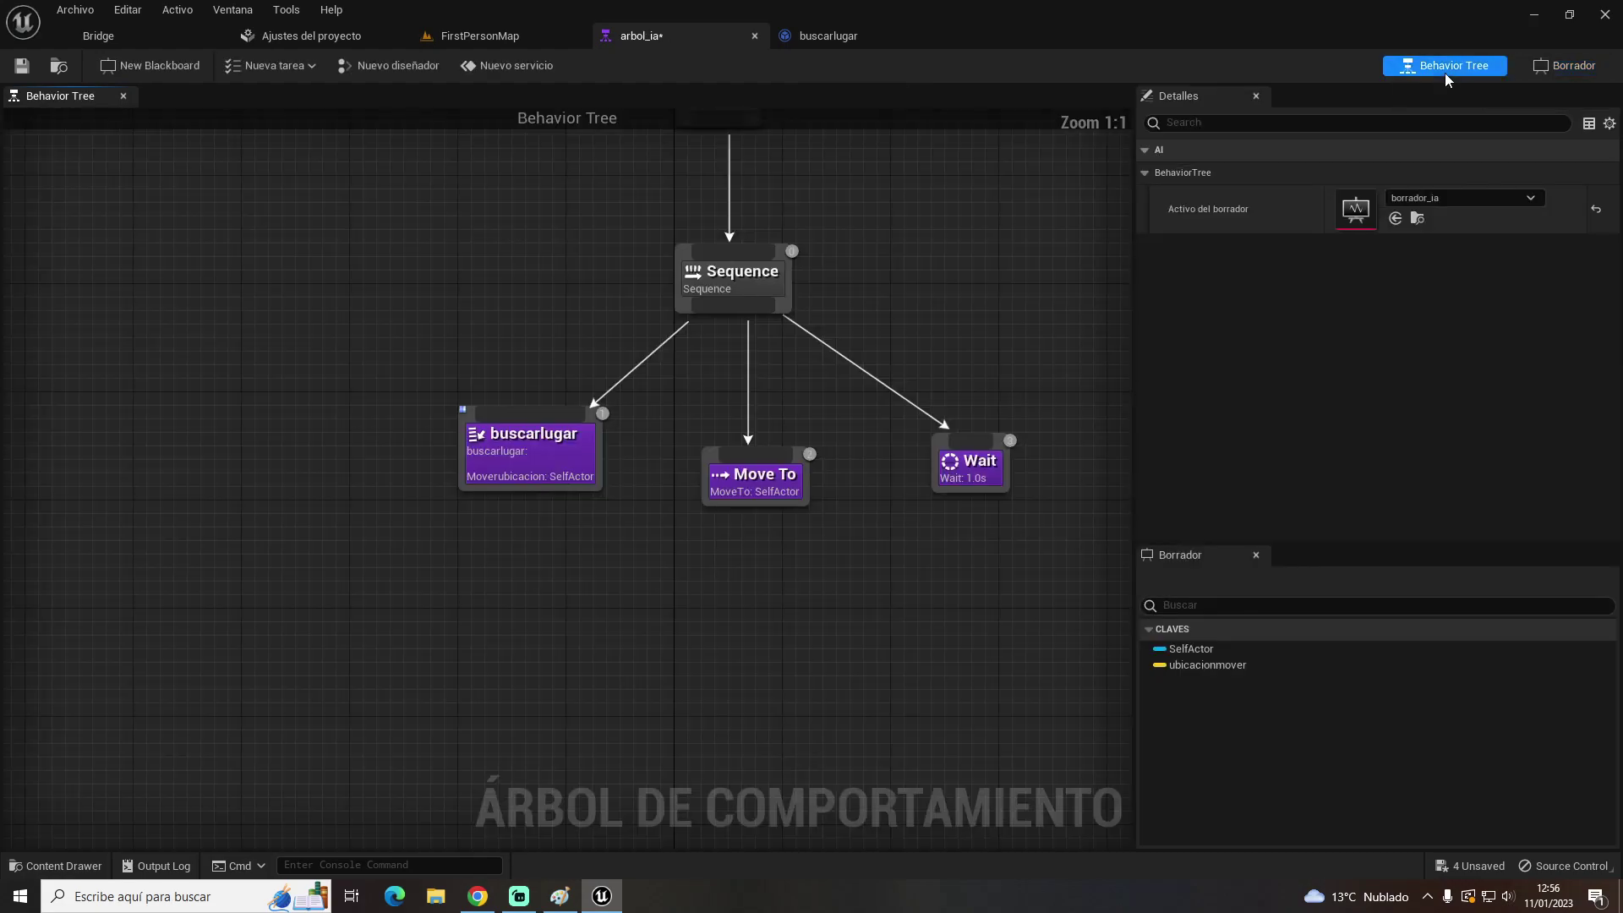
pyautogui.click(804, 482)
pyautogui.click(1423, 402)
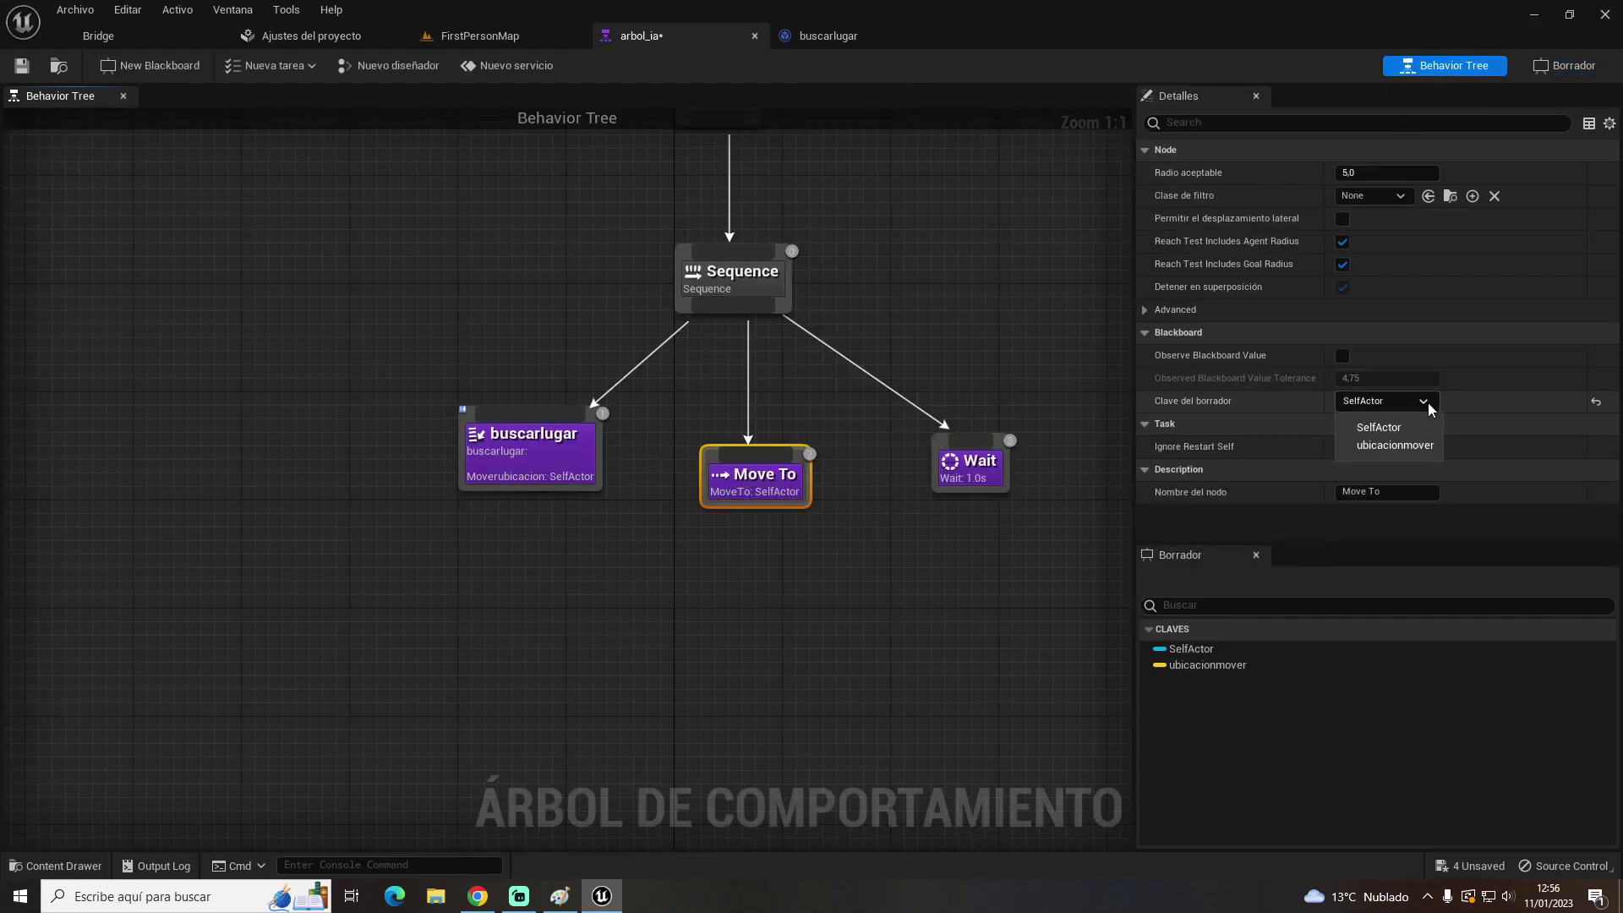
pyautogui.click(1408, 442)
pyautogui.click(524, 468)
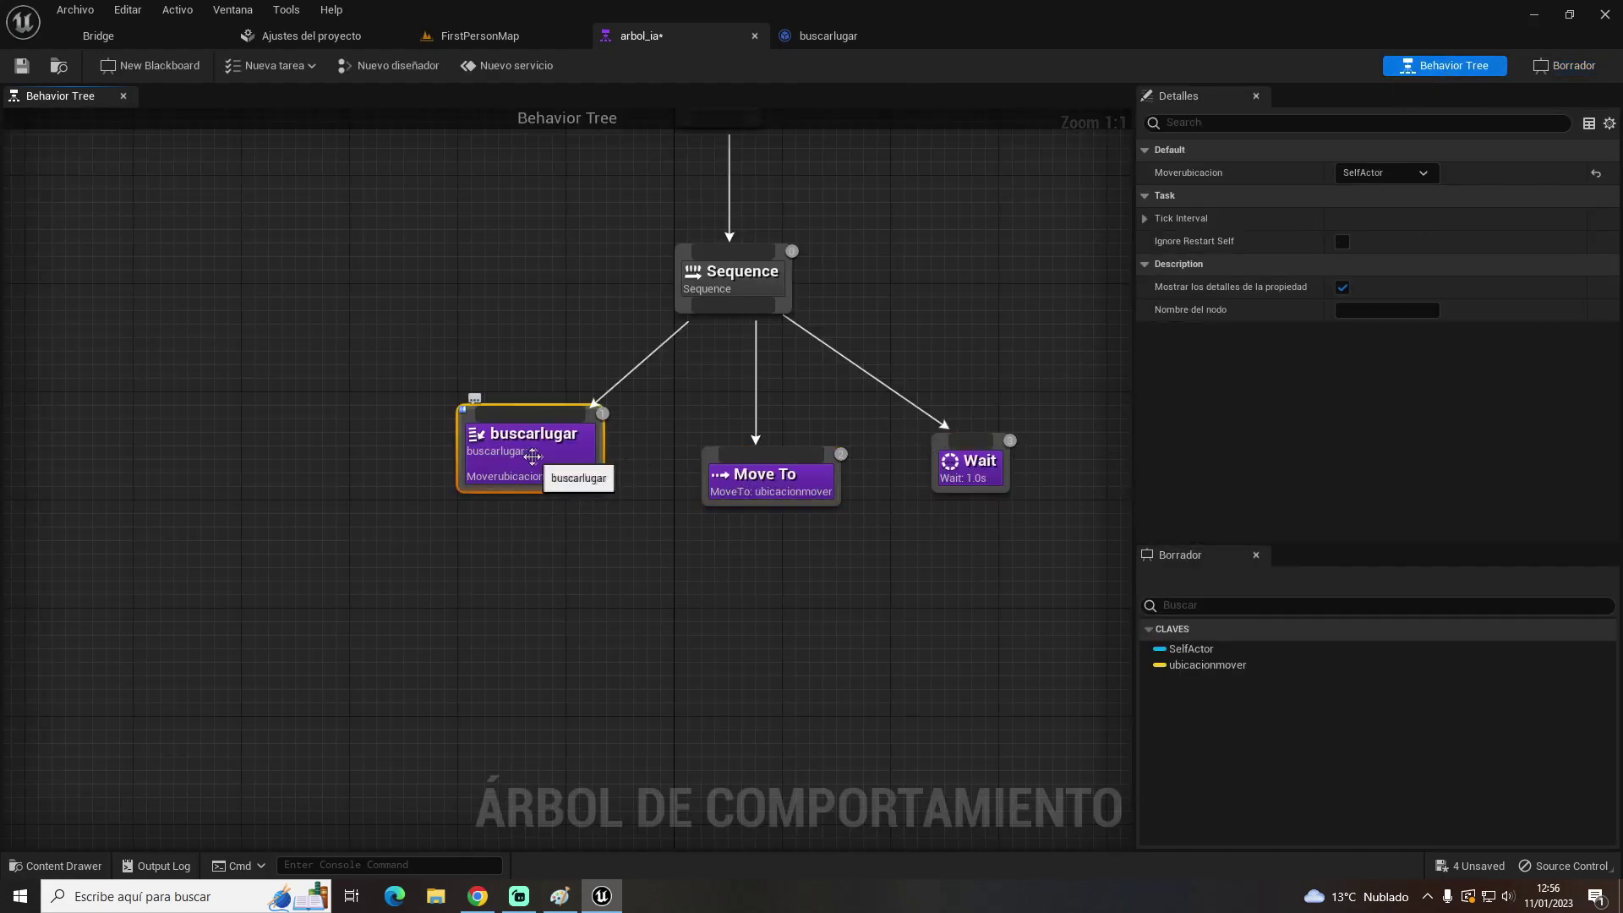
pyautogui.click(1386, 172)
pyautogui.click(1387, 219)
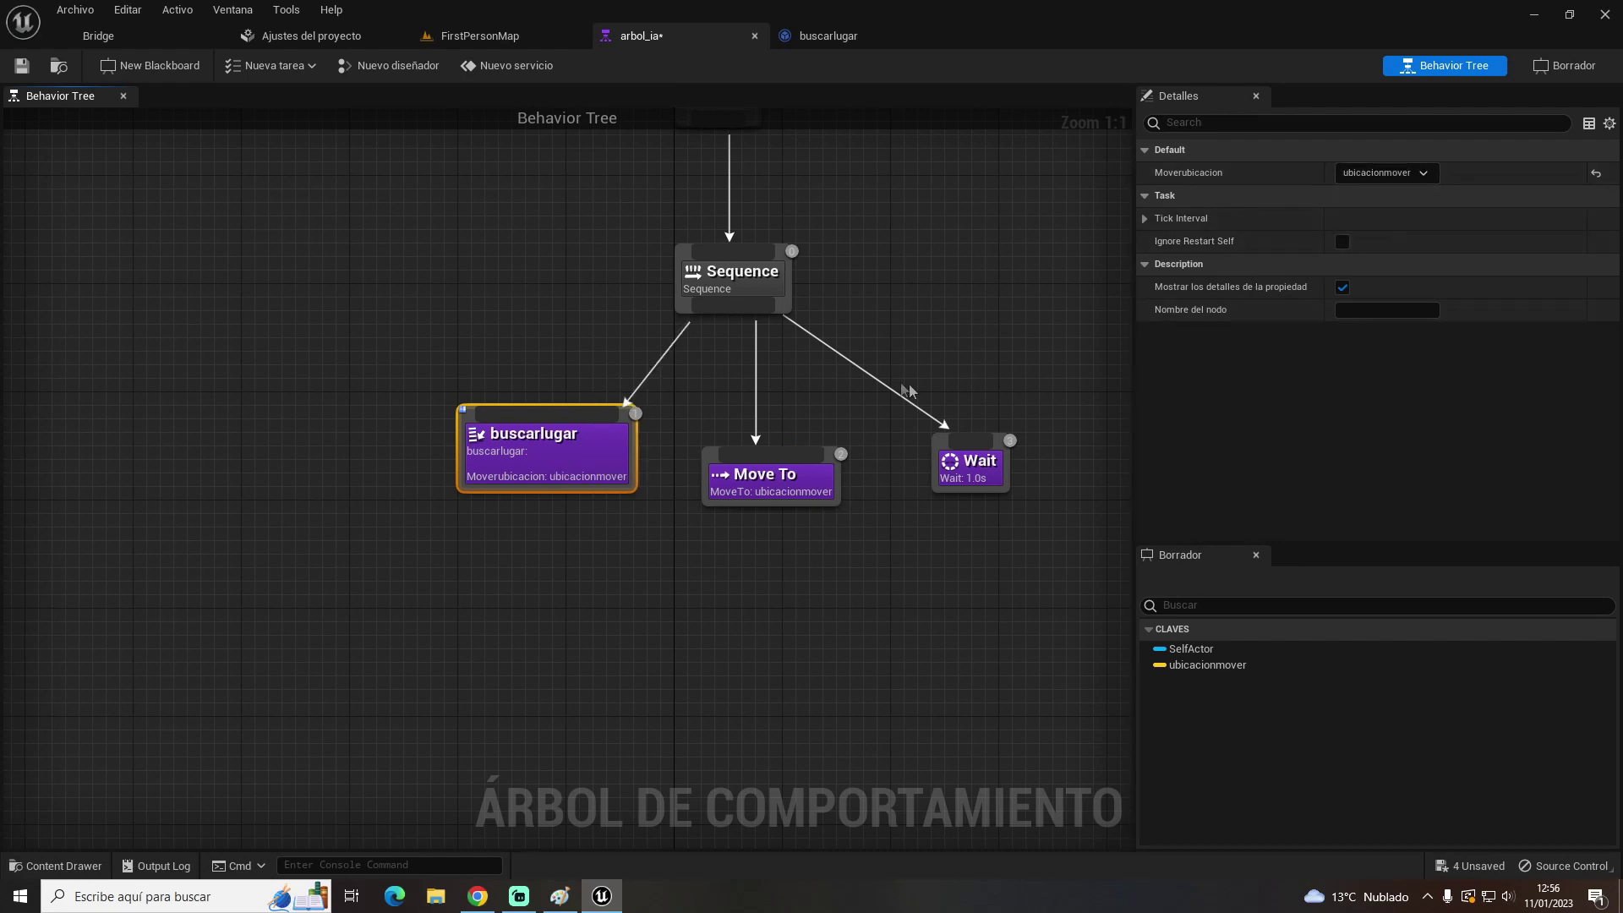
# Nudge the buscarlugar node lower, recheck Move To's key, and go to FirstPersonMap
pyautogui.moveTo(552, 434); pyautogui.dragTo(552, 461)
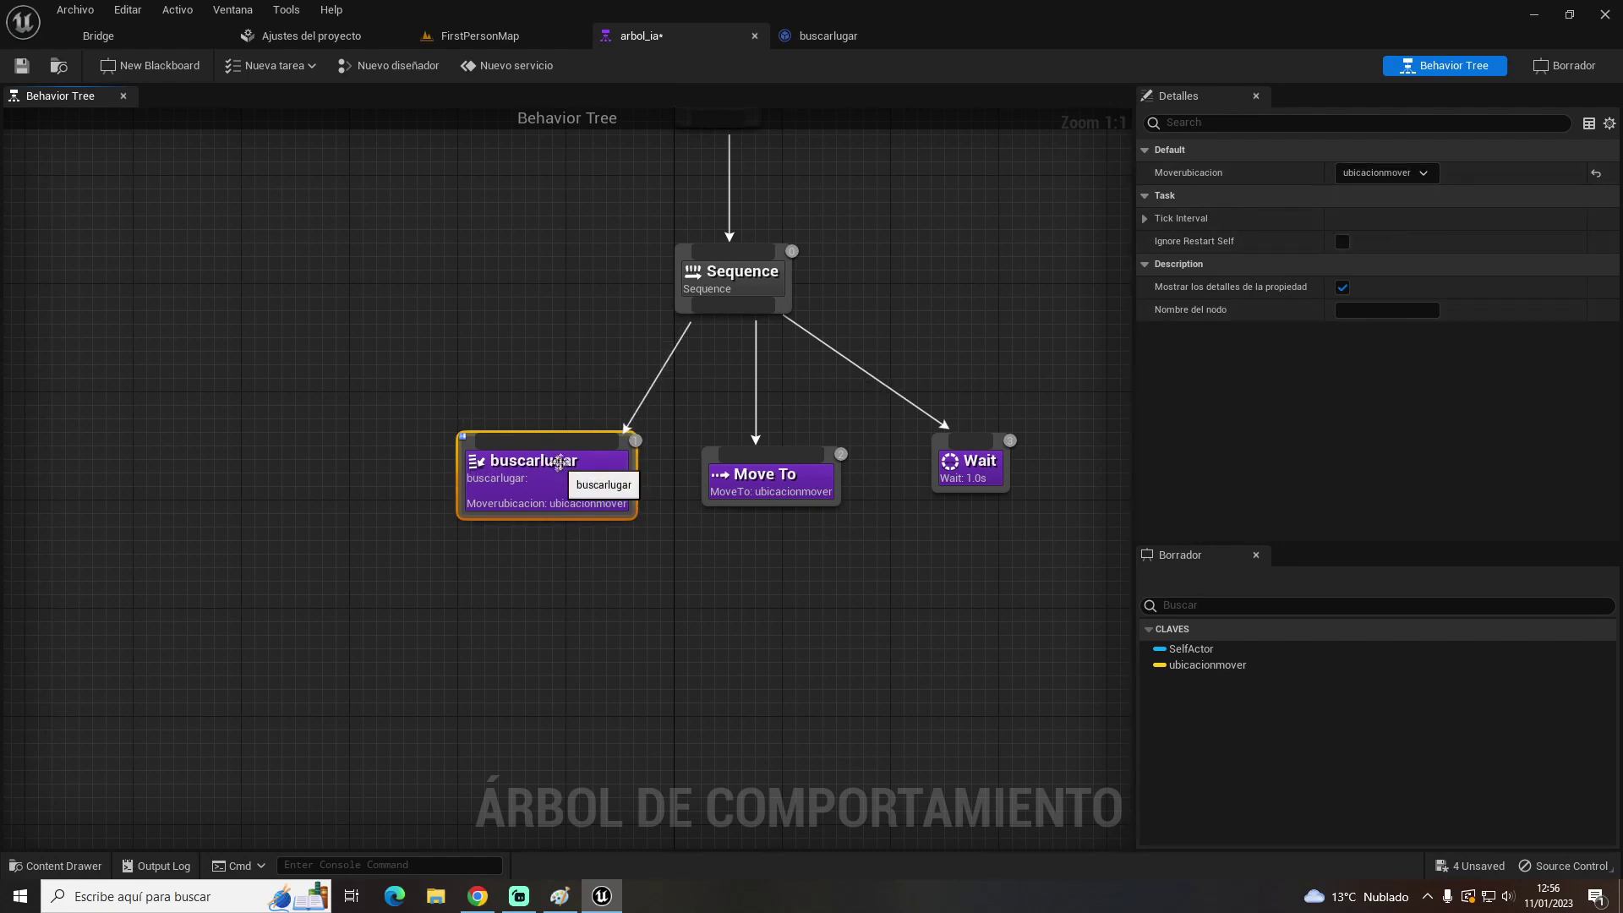
pyautogui.click(875, 352)
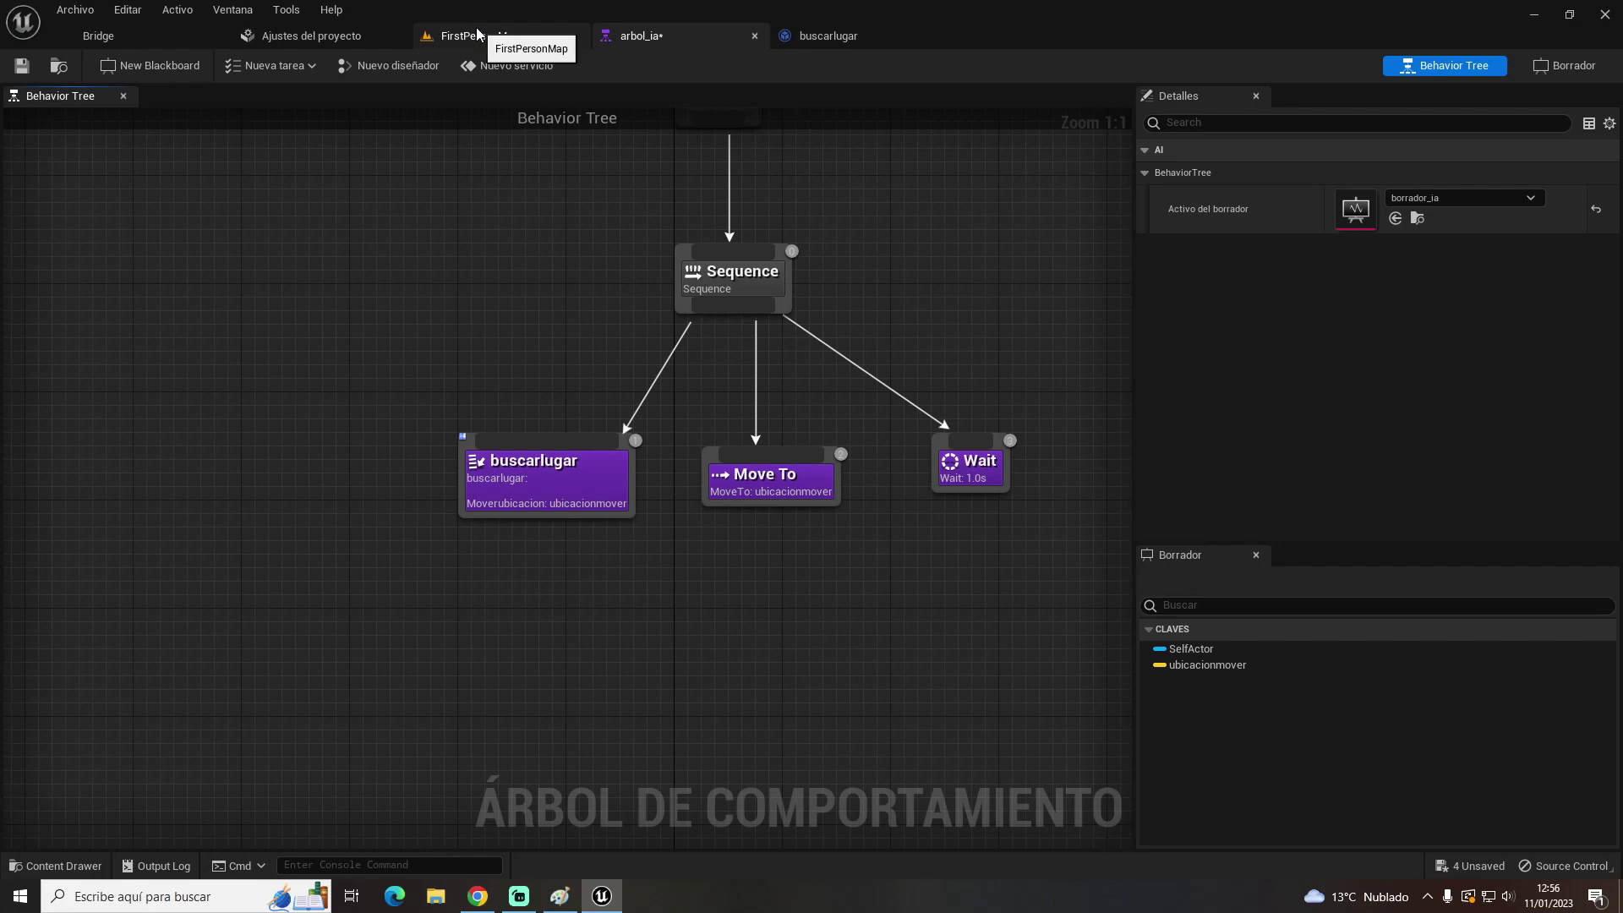
pyautogui.moveTo(975, 335); pyautogui.dragTo(915, 364, button='right')
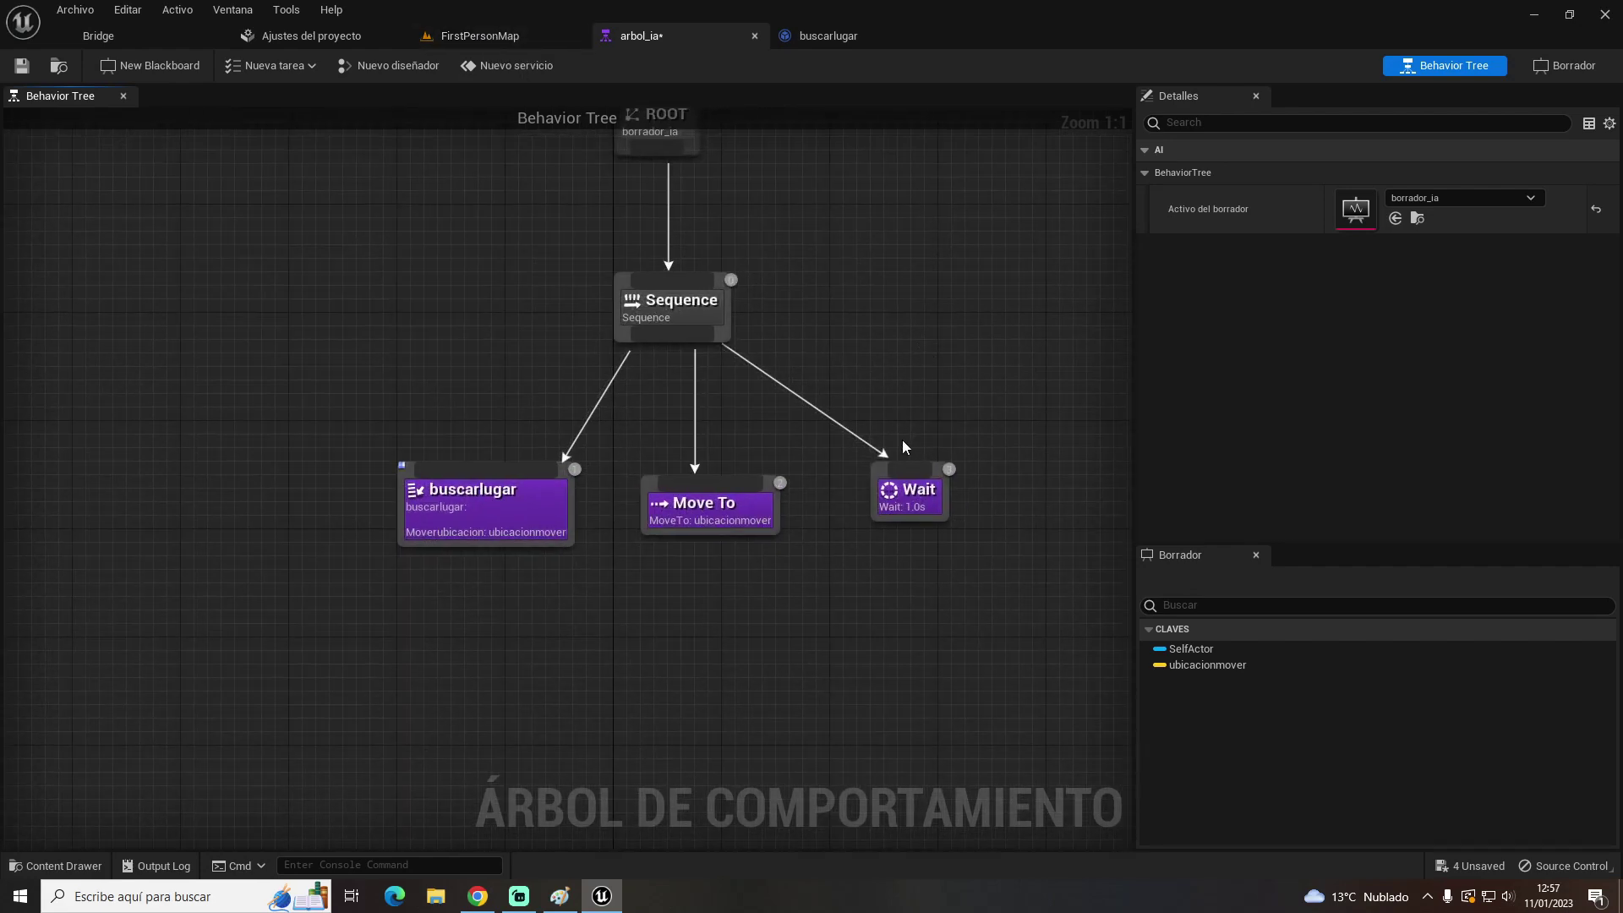
pyautogui.click(714, 507)
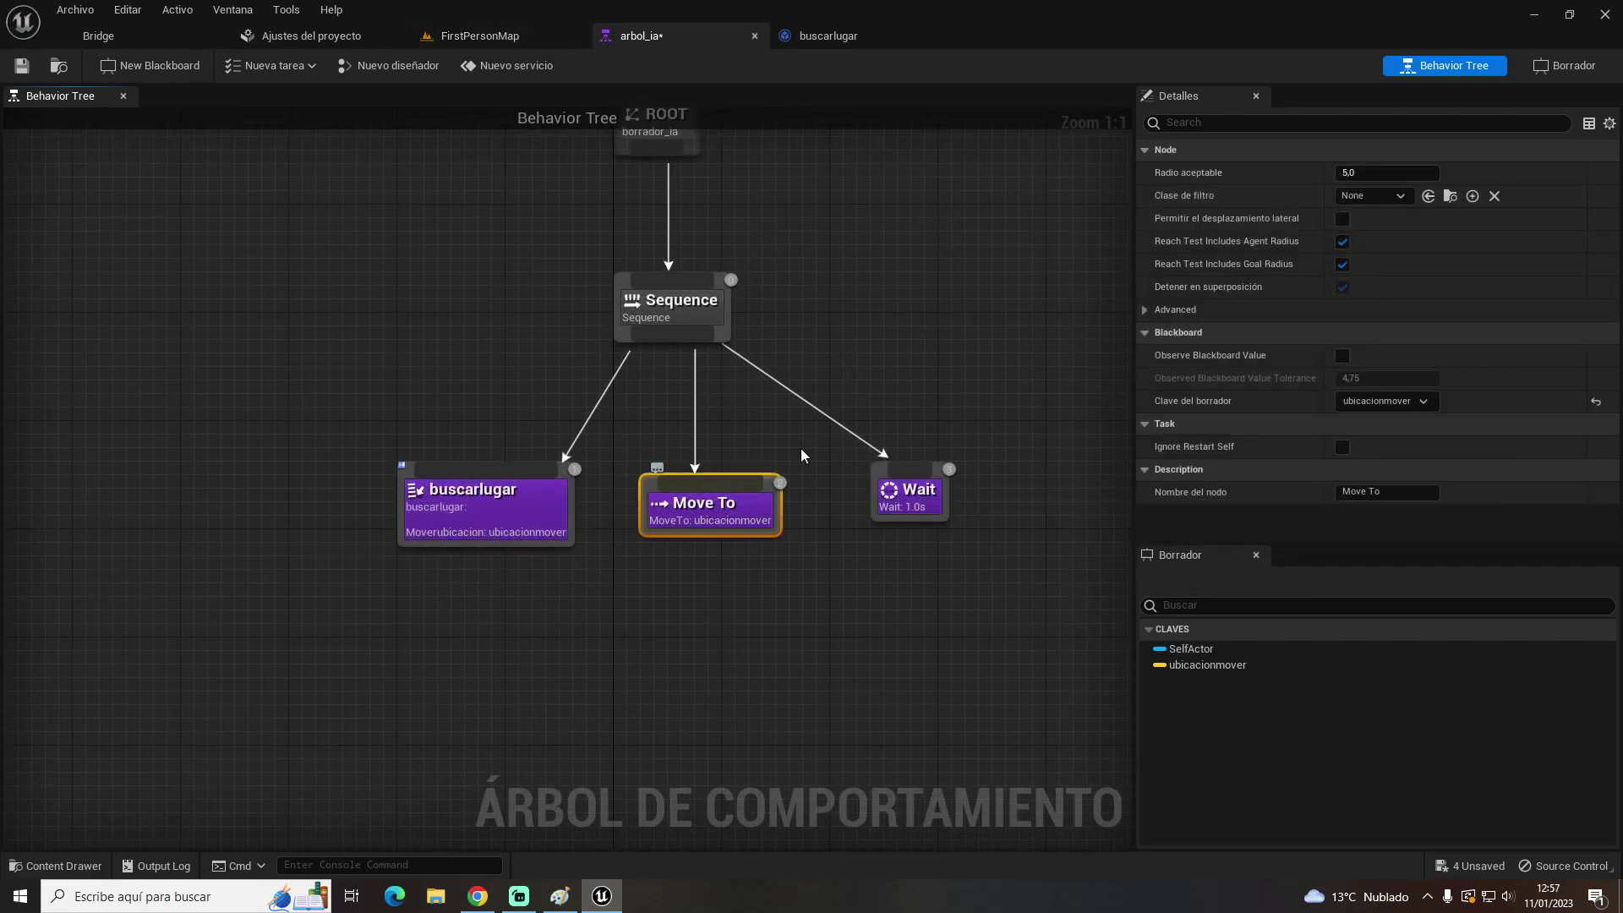
pyautogui.click(985, 291)
pyautogui.click(465, 40)
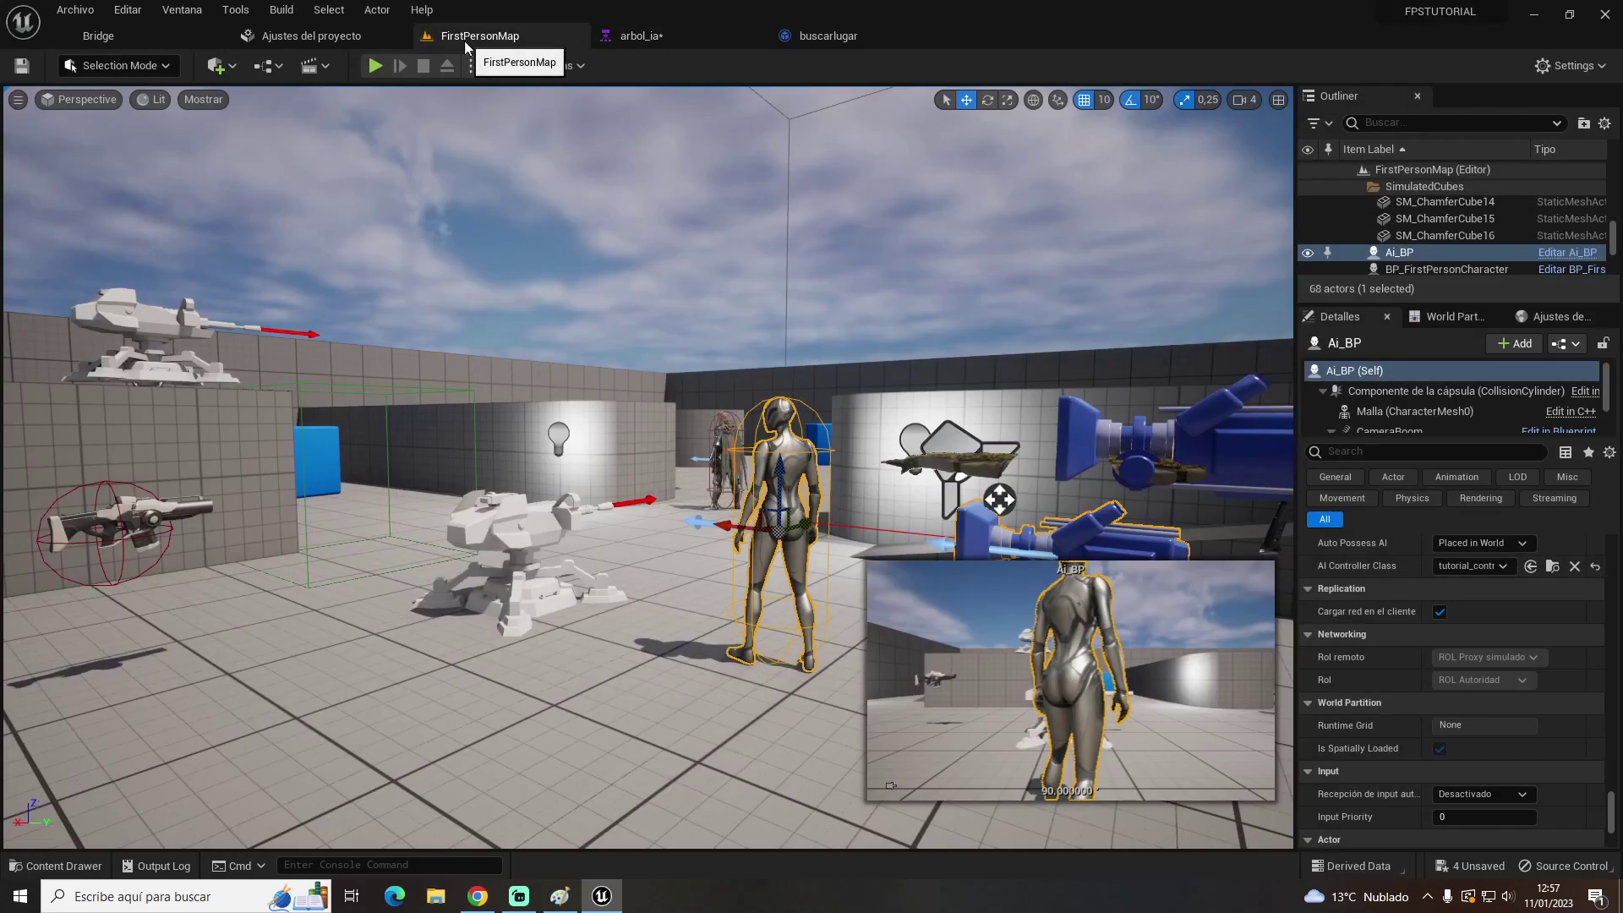
# Frame the NavMeshBoundsVolume and toggle the navmesh overlay with P to check floor coverage
pyautogui.moveTo(449, 89); pyautogui.dragTo(449, 253, button='right')
pyautogui.click(663, 394)
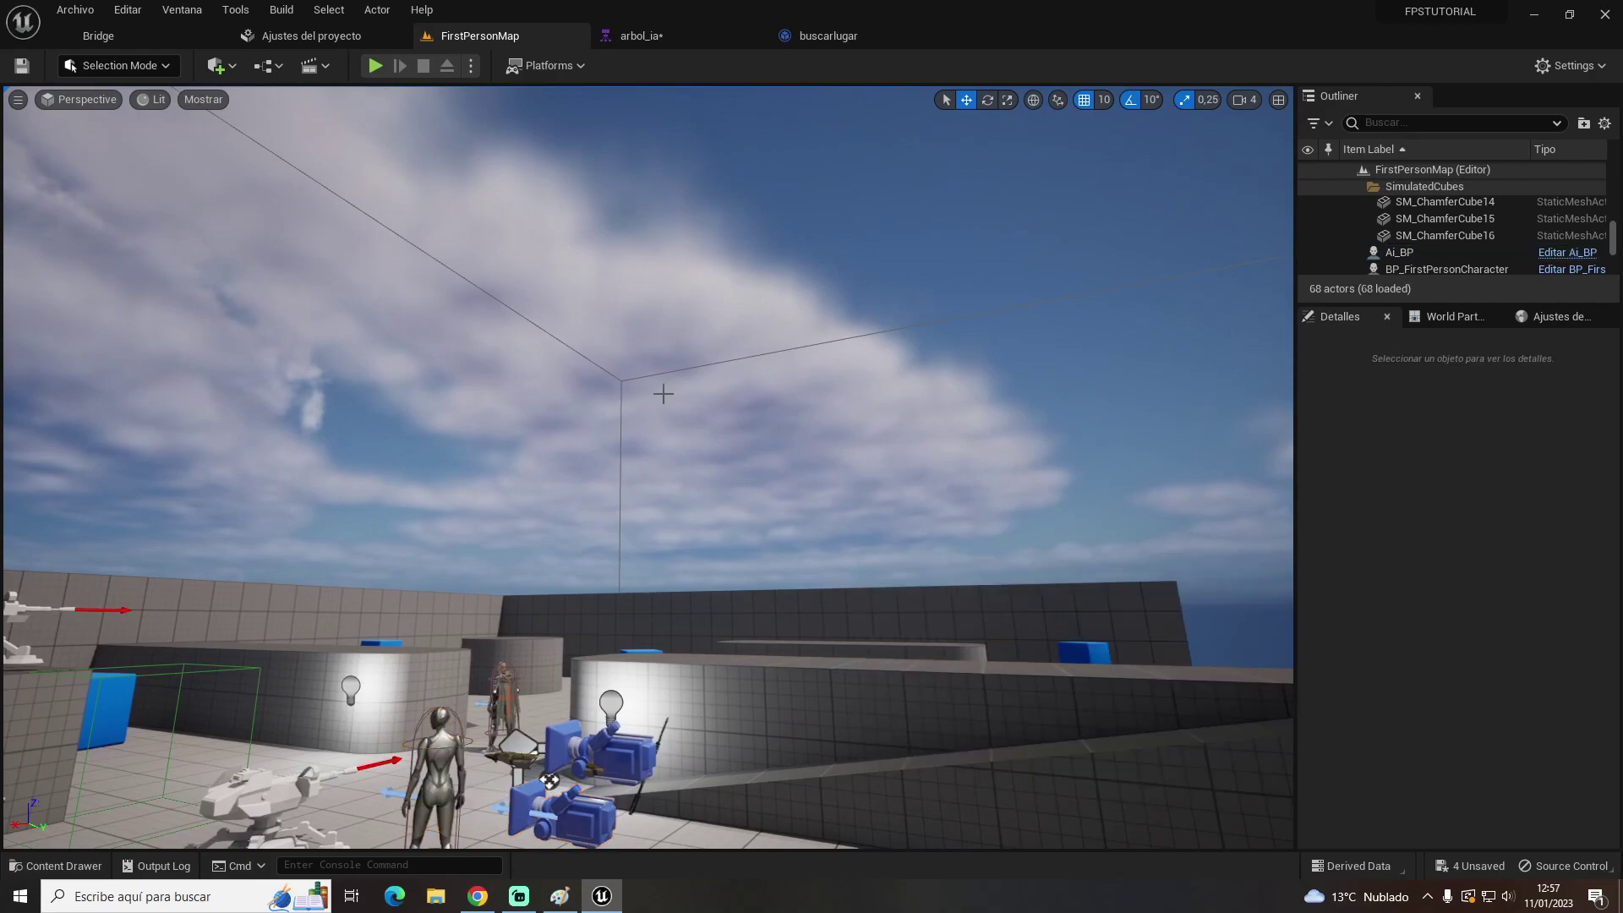
pyautogui.click(623, 379)
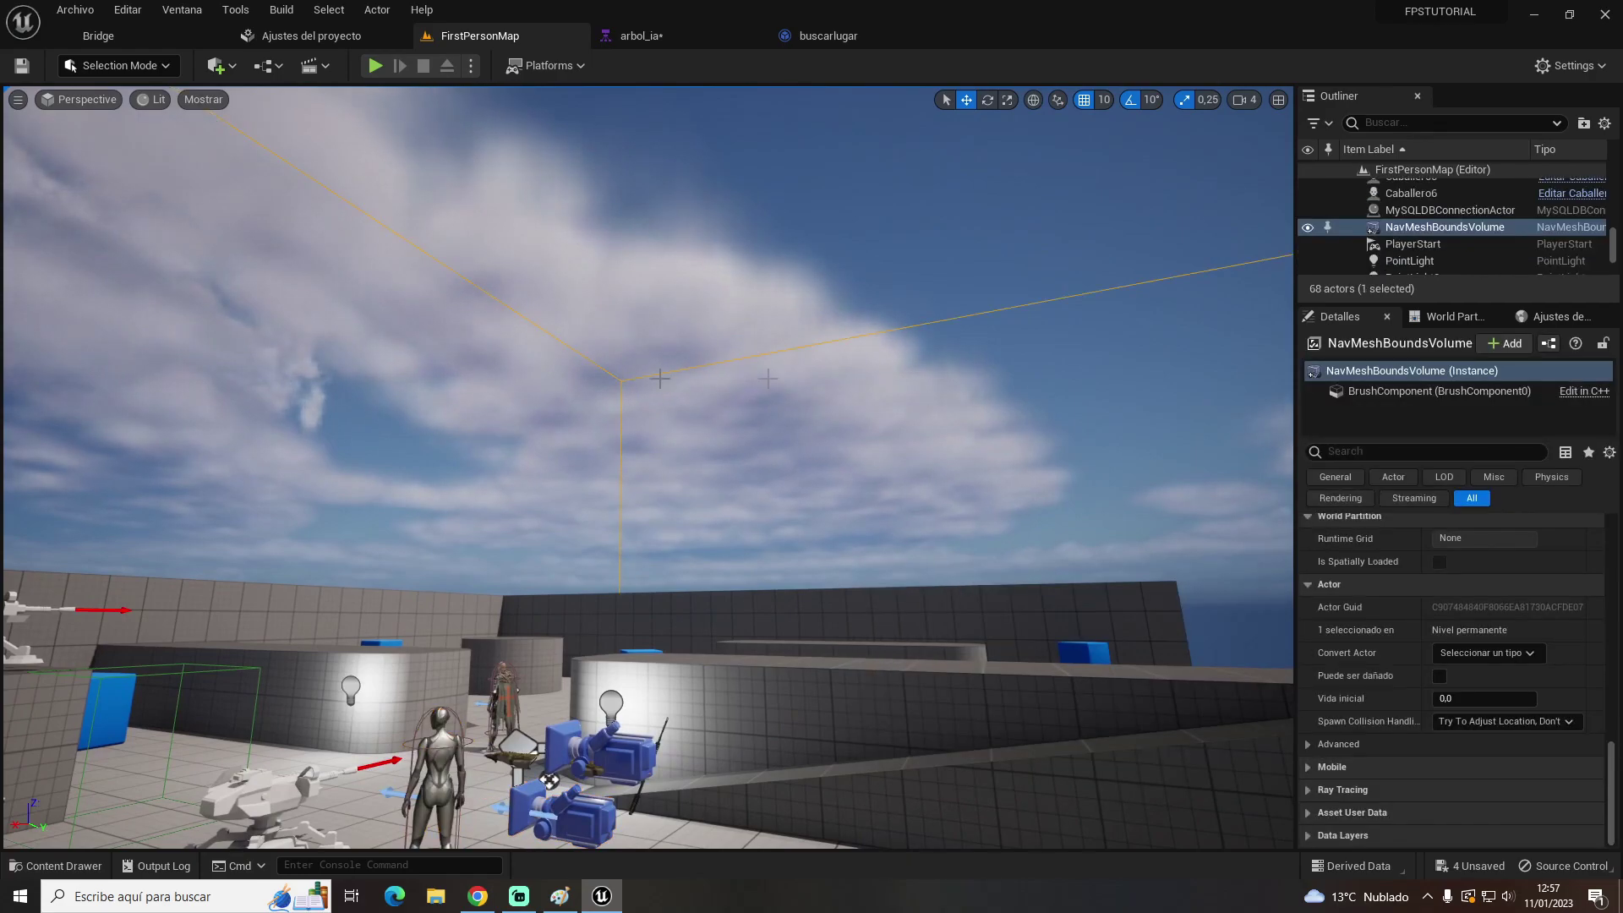
pyautogui.doubleClick(1428, 226)
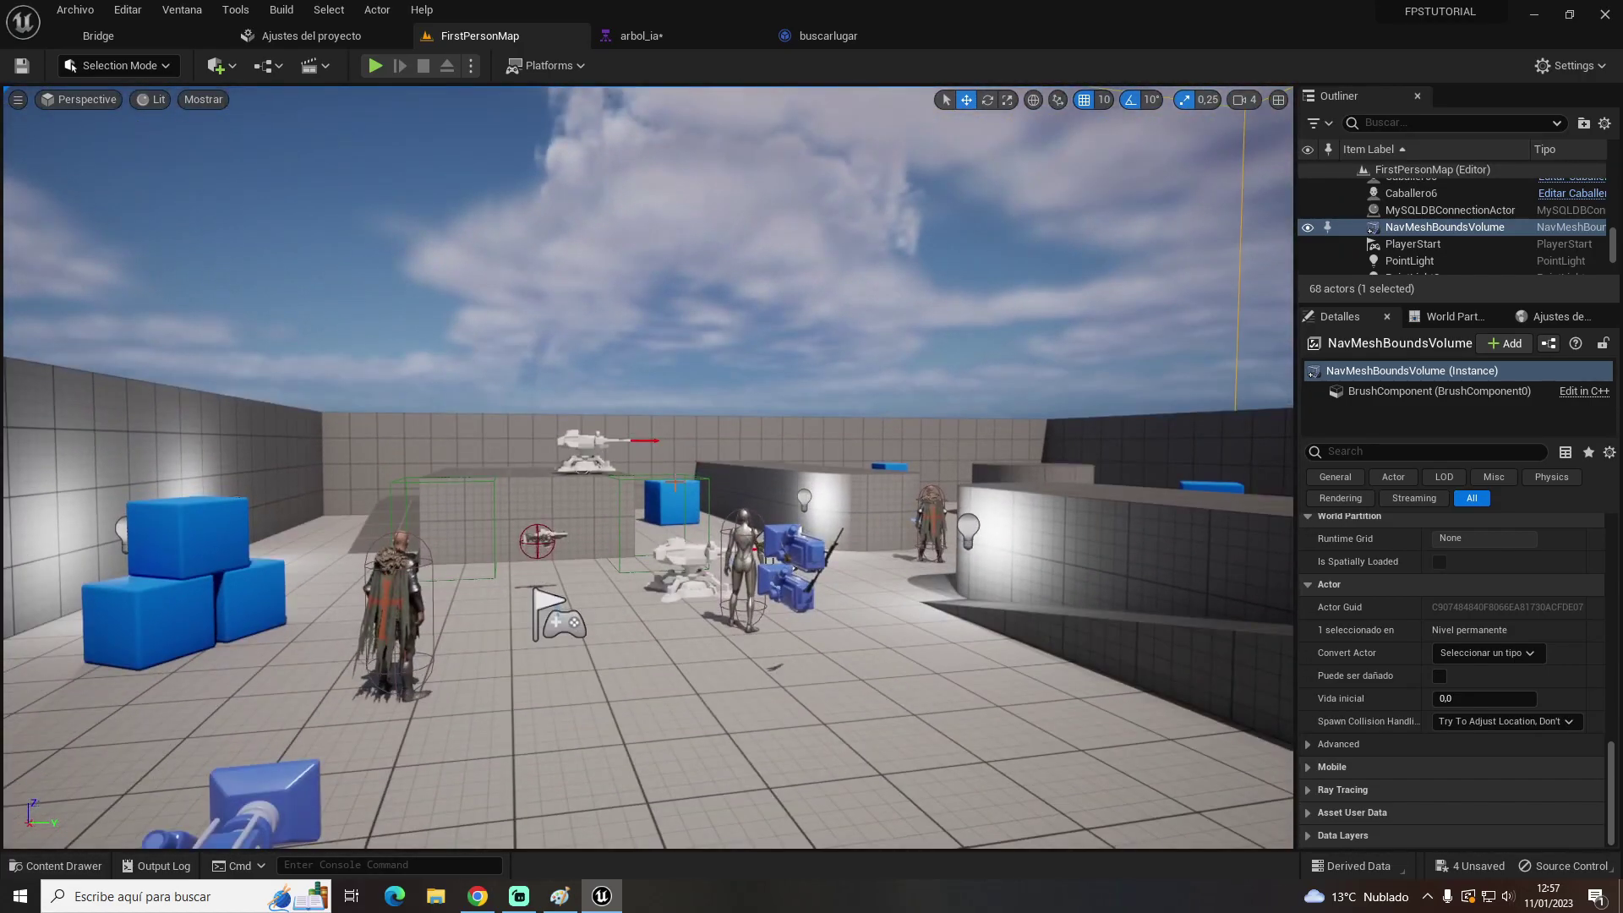
pyautogui.press('p')
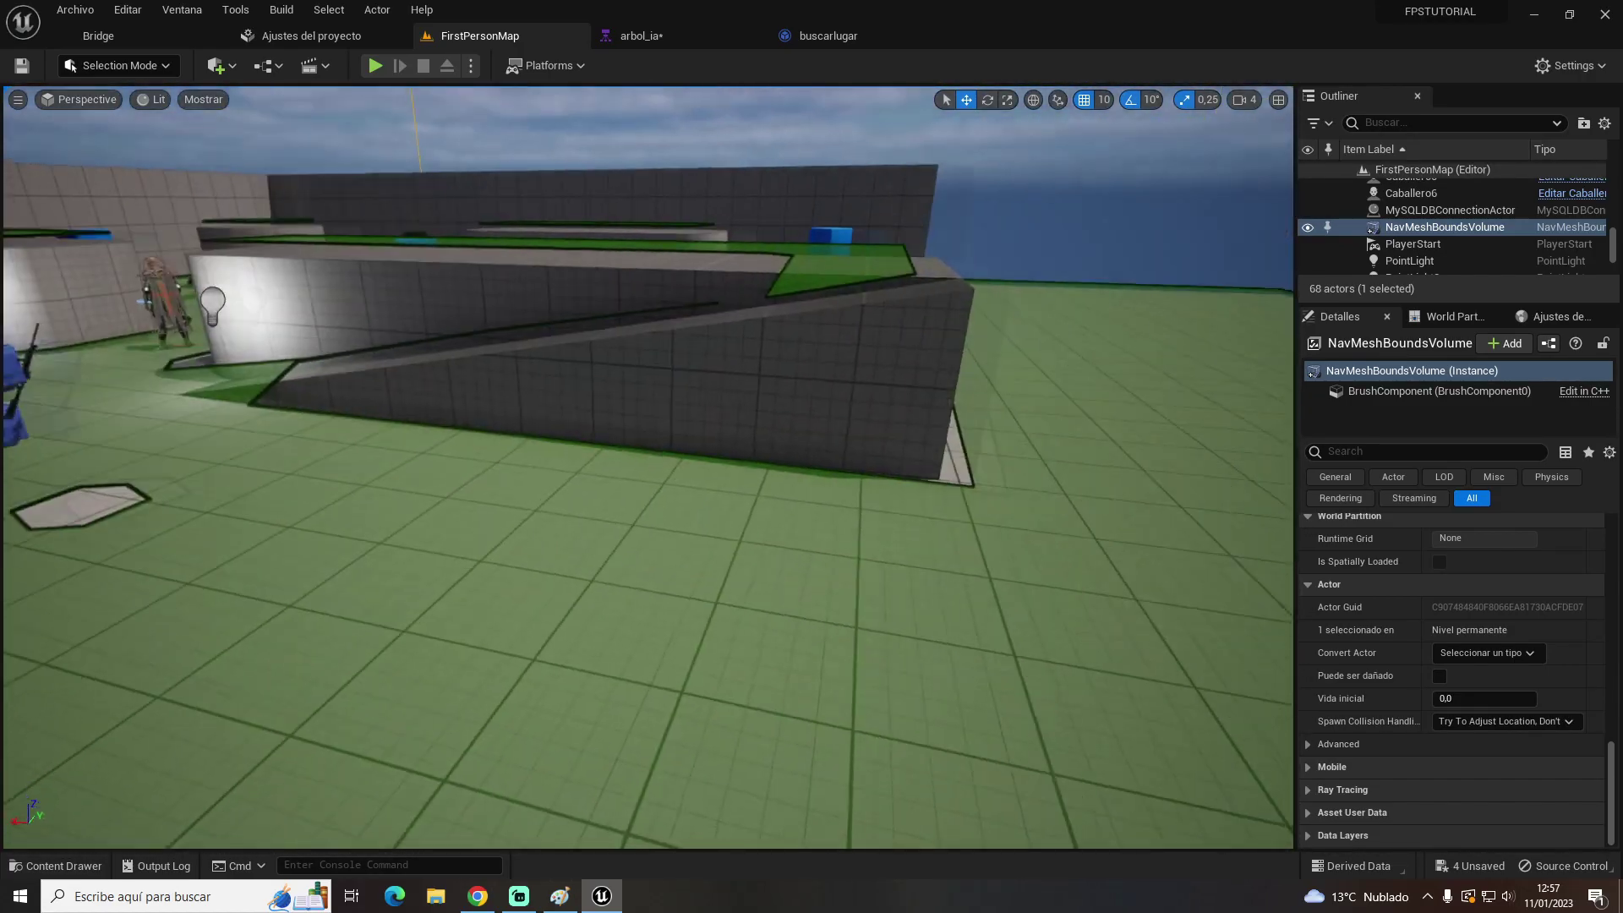
pyautogui.press('p')
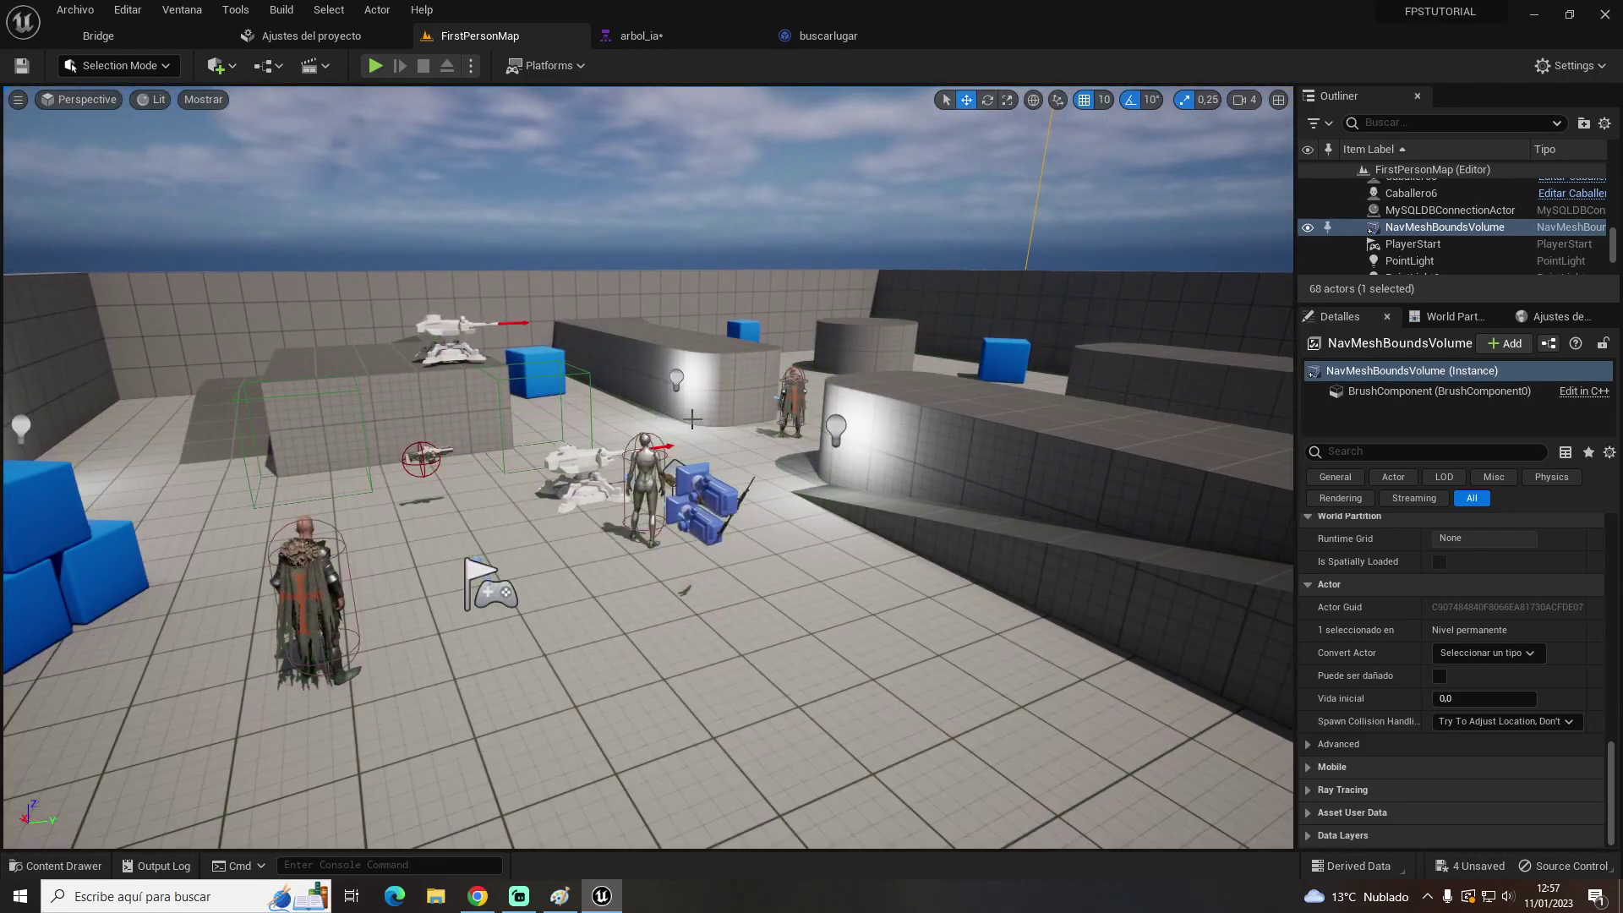
# Search the Quick Add actor list for navme to find NavMeshBoundsVolume
pyautogui.click(222, 71)
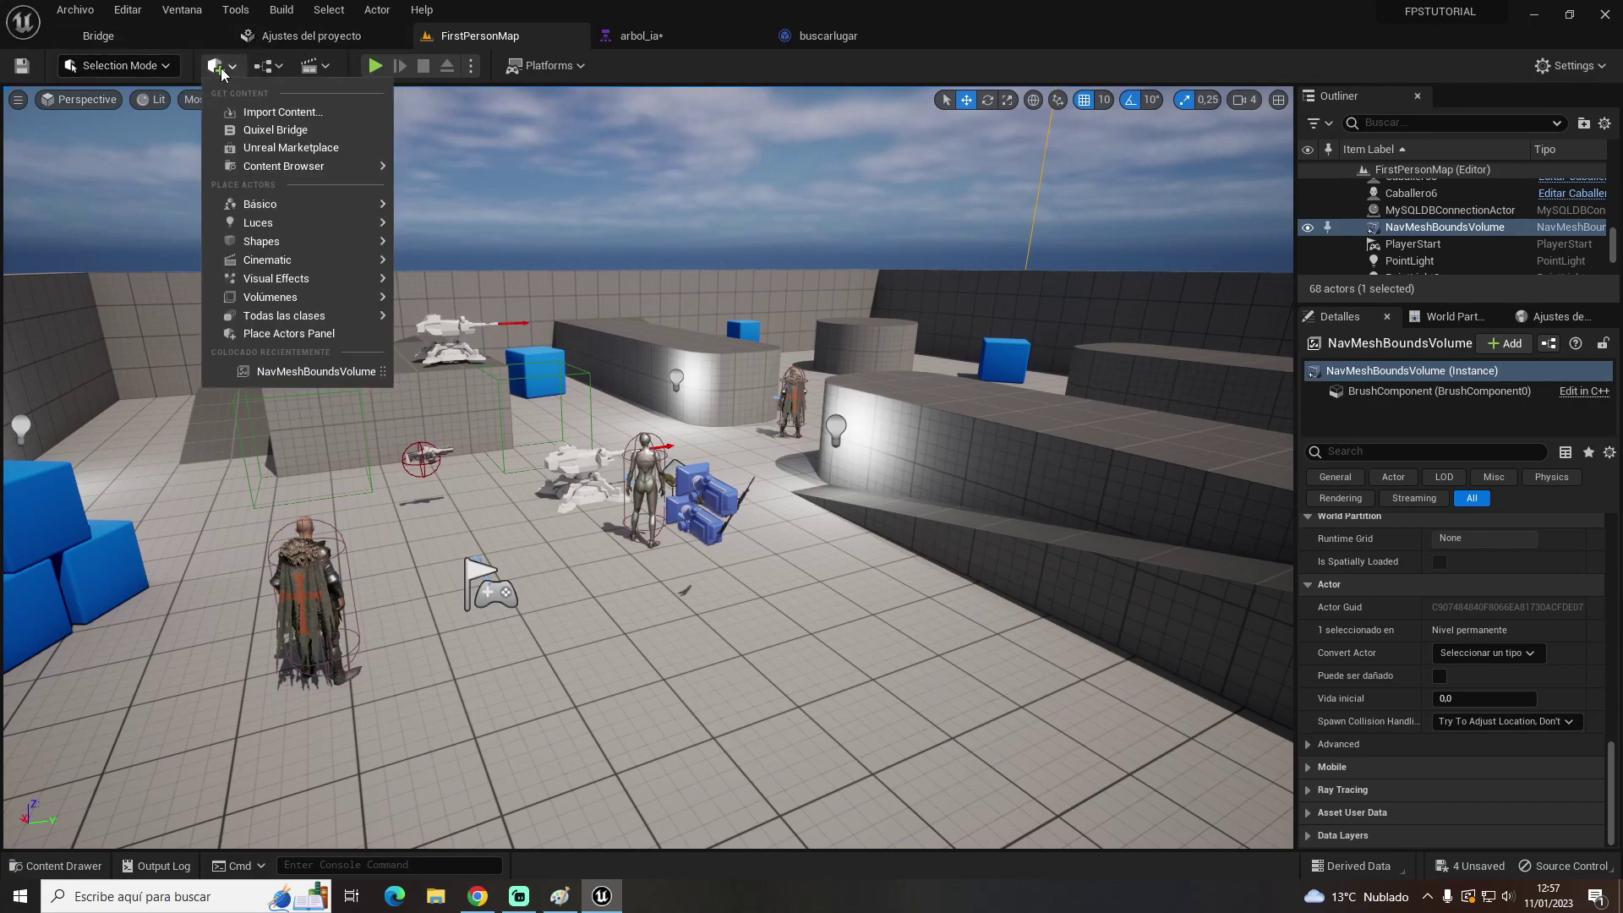
pyautogui.write('navme')
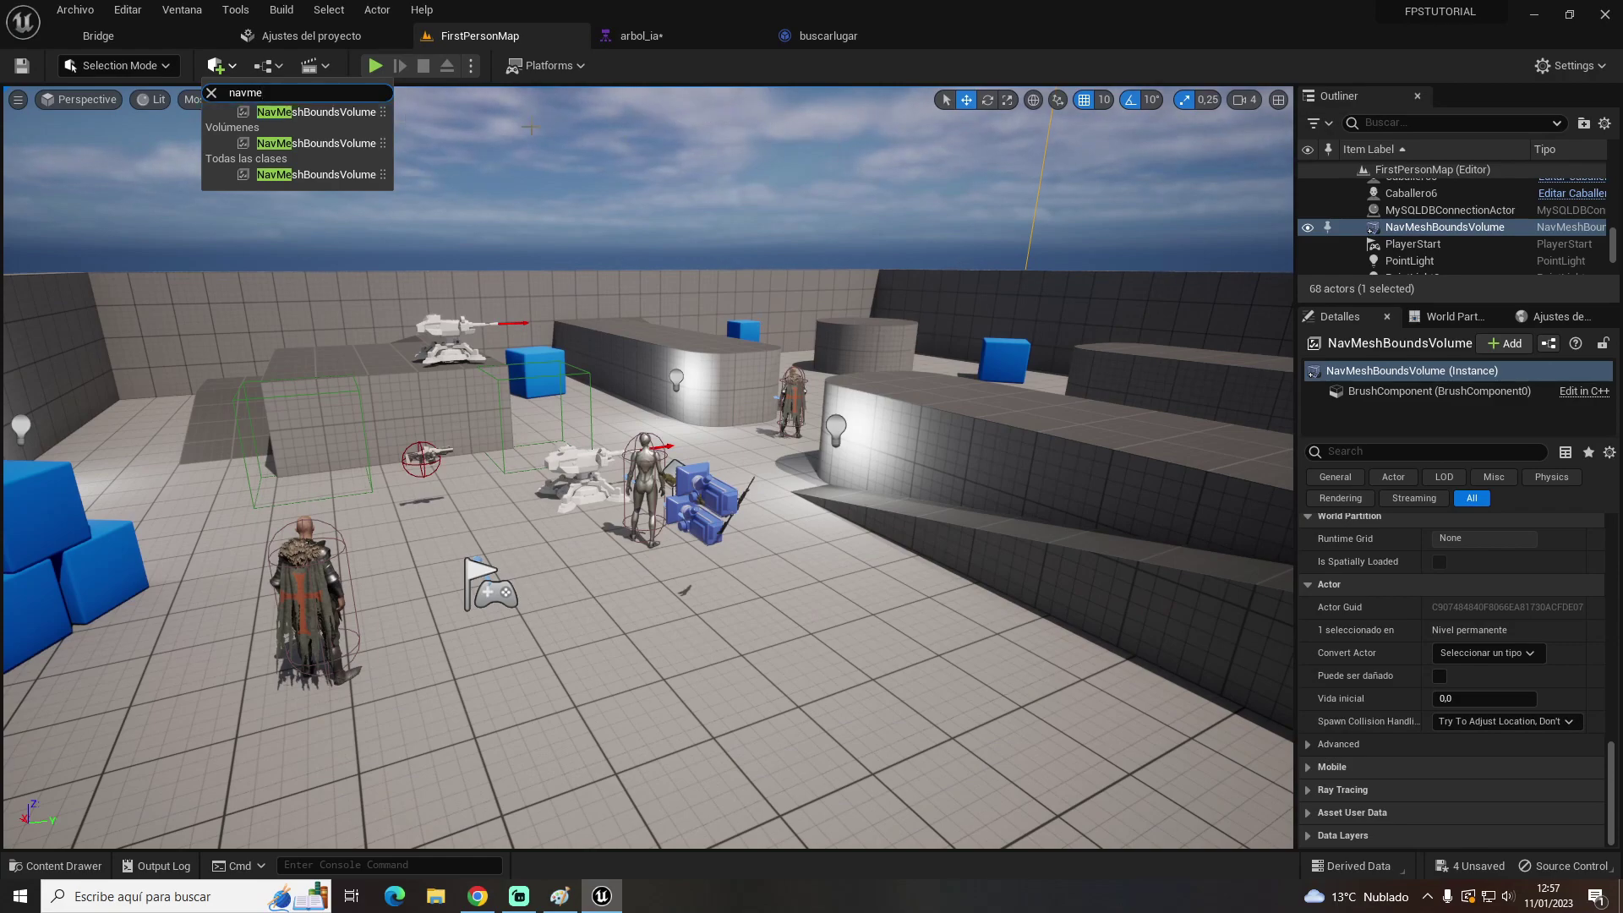
pyautogui.click(378, 61)
# Start Play In Editor on FirstPersonMap to test the AI patrol
pyautogui.click(378, 60)
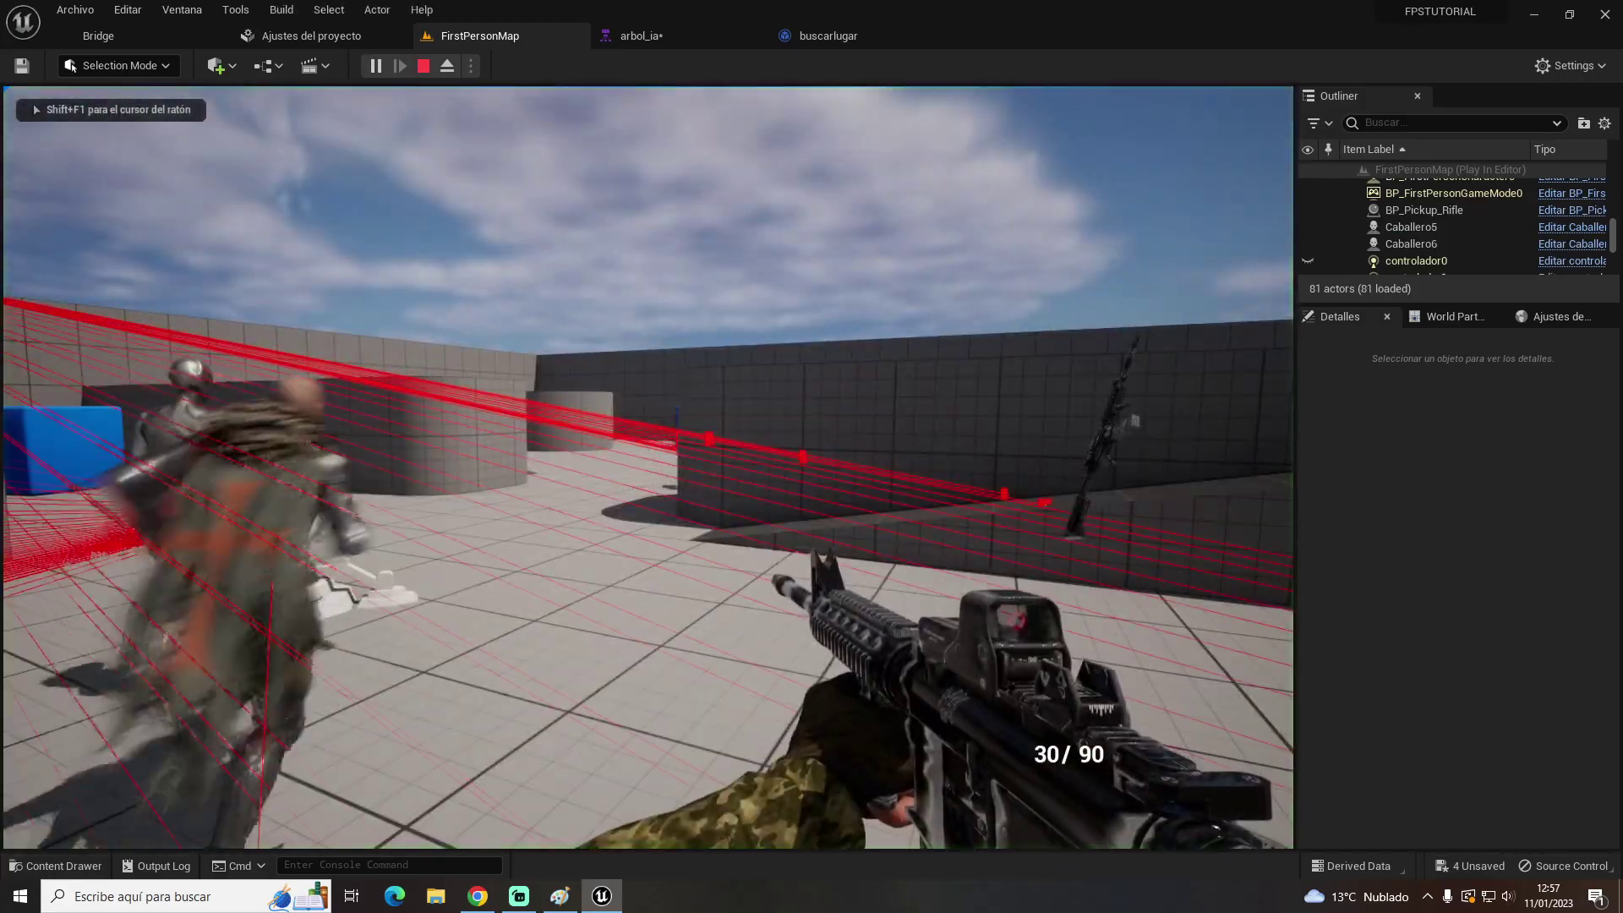